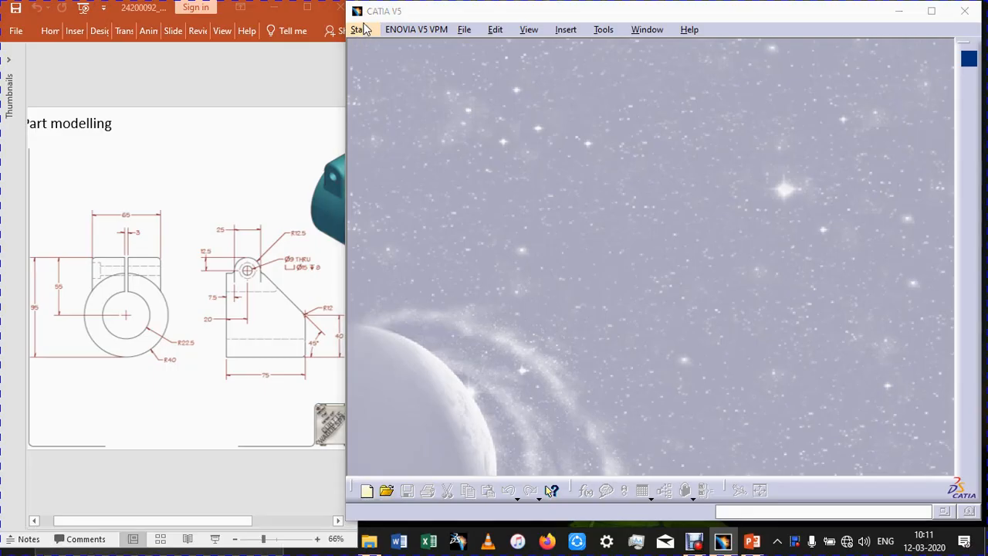
# Create a new part named Part1 in Part Design with hybrid design enabled.
pyautogui.click(365, 34)
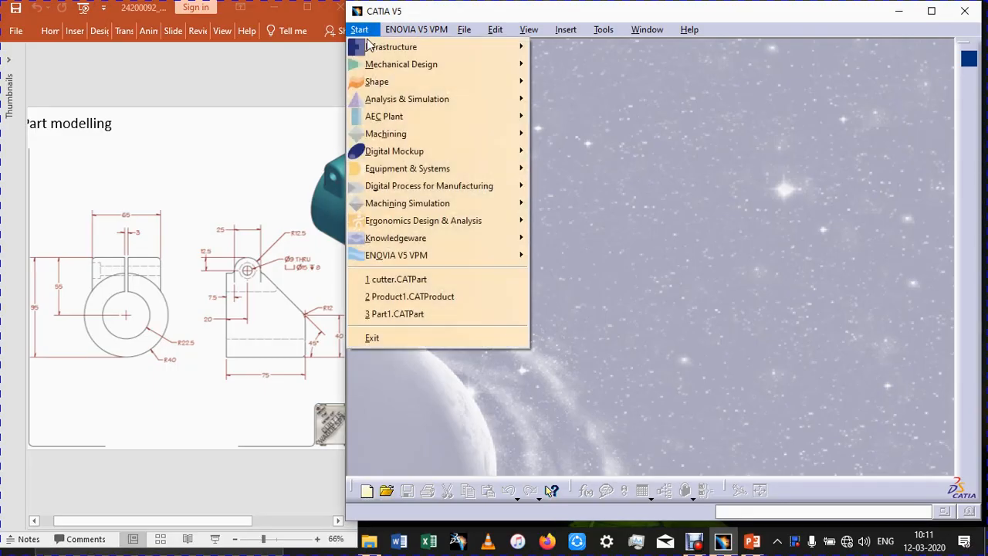
pyautogui.moveTo(403, 67)
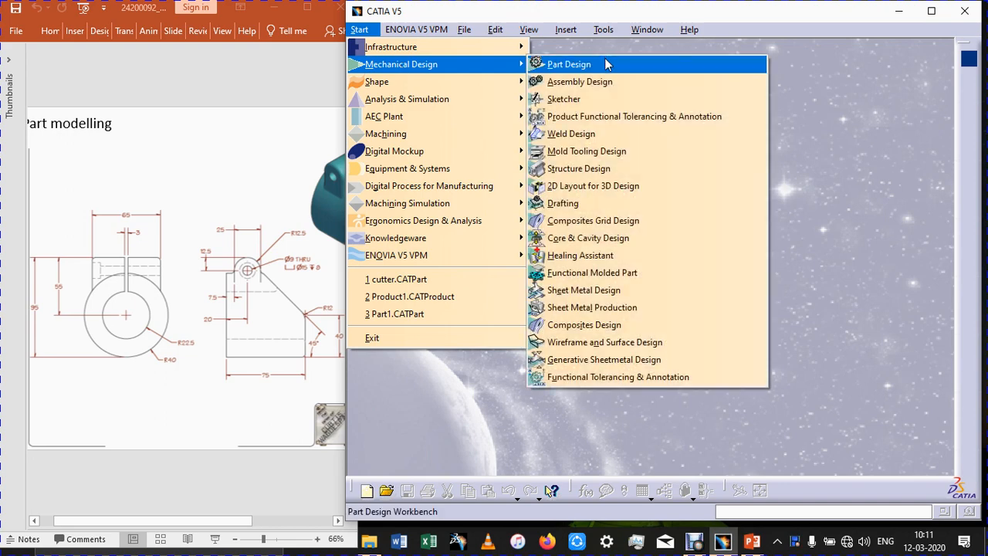
pyautogui.click(606, 62)
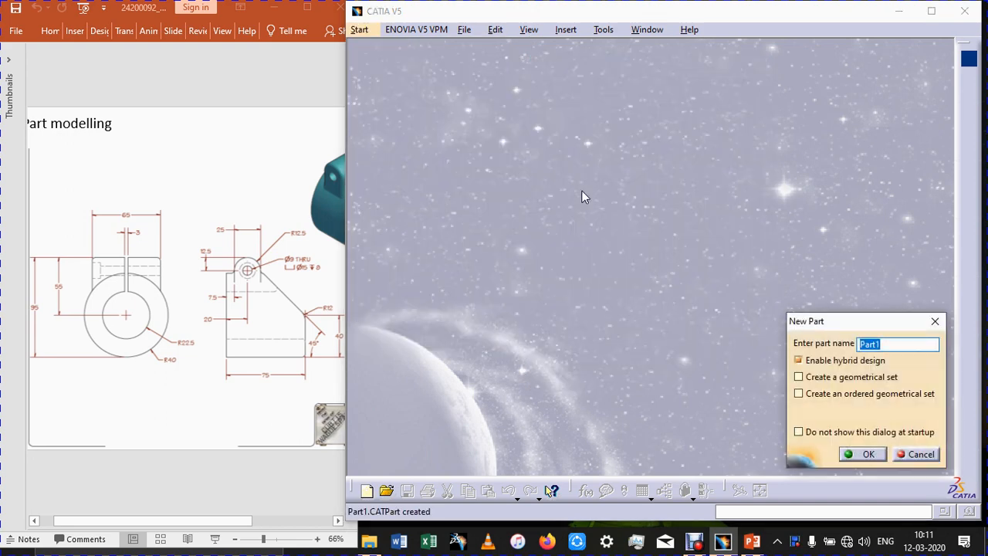
pyautogui.press('Return')
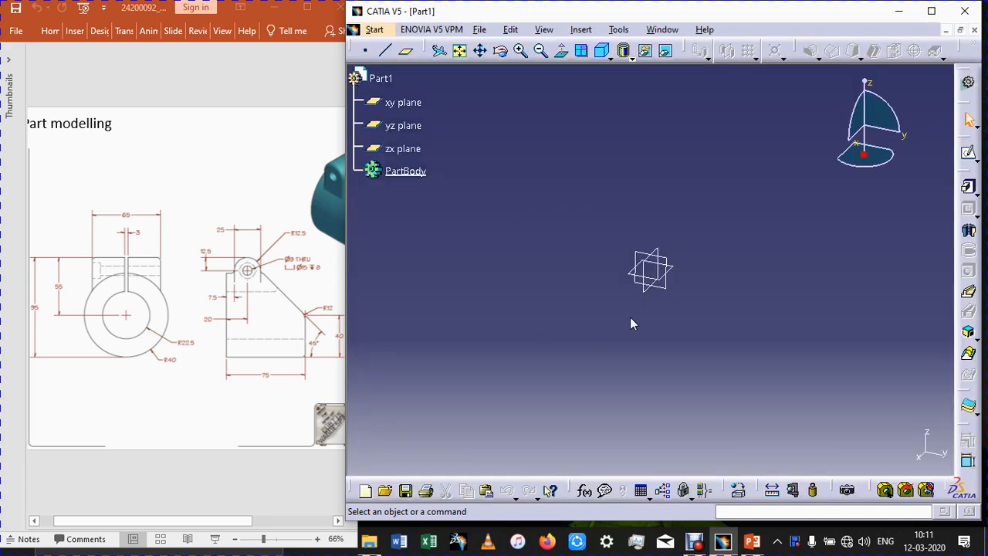
# On the zx plane, sketch two concentric circles centred on the origin, with radii of about 49 mm and 31 mm.
pyautogui.click(655, 296)
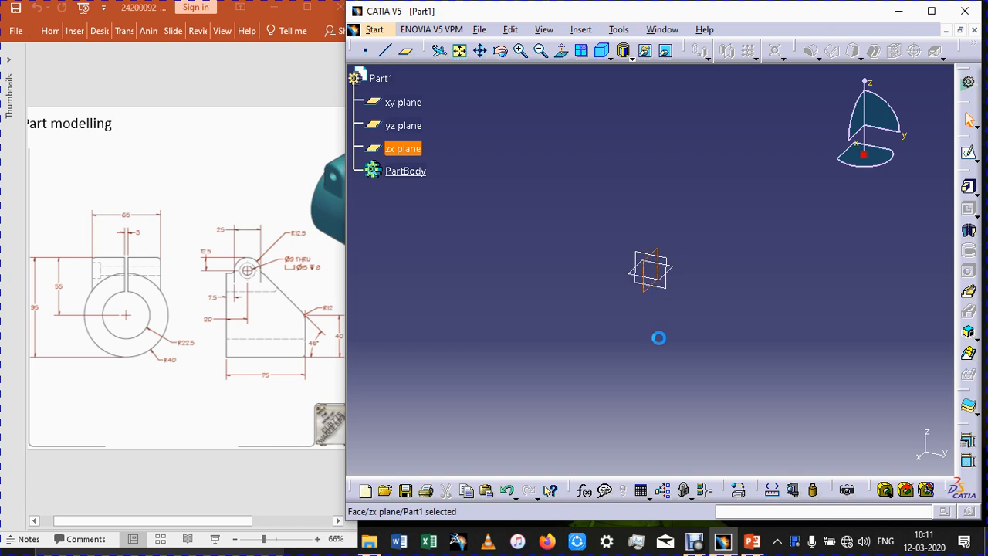
pyautogui.click(968, 152)
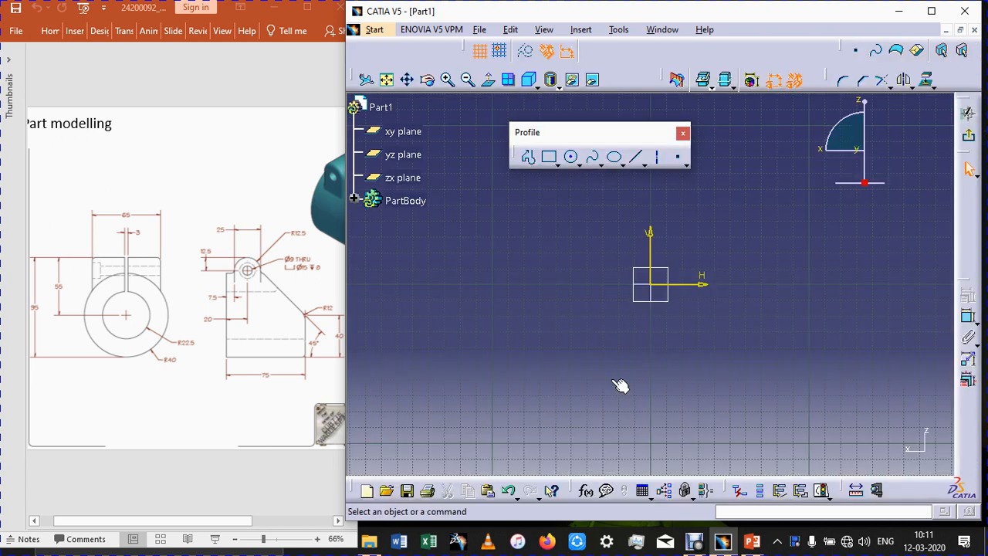
pyautogui.click(572, 157)
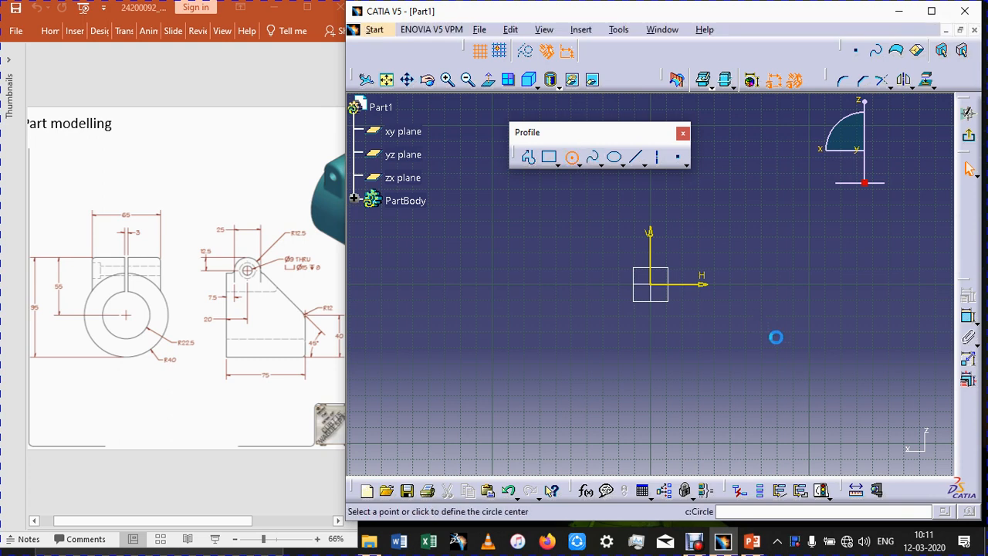
pyautogui.click(651, 284)
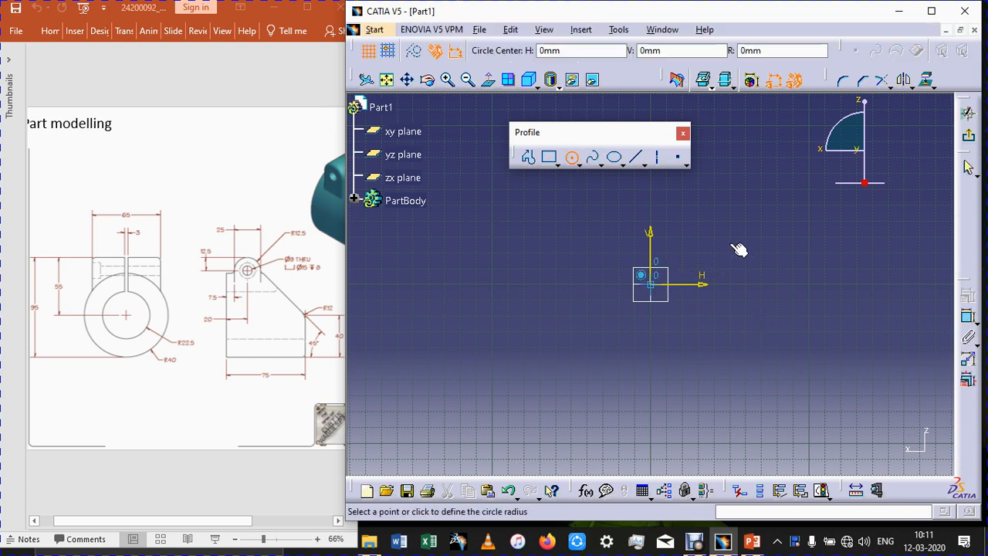
pyautogui.click(718, 249)
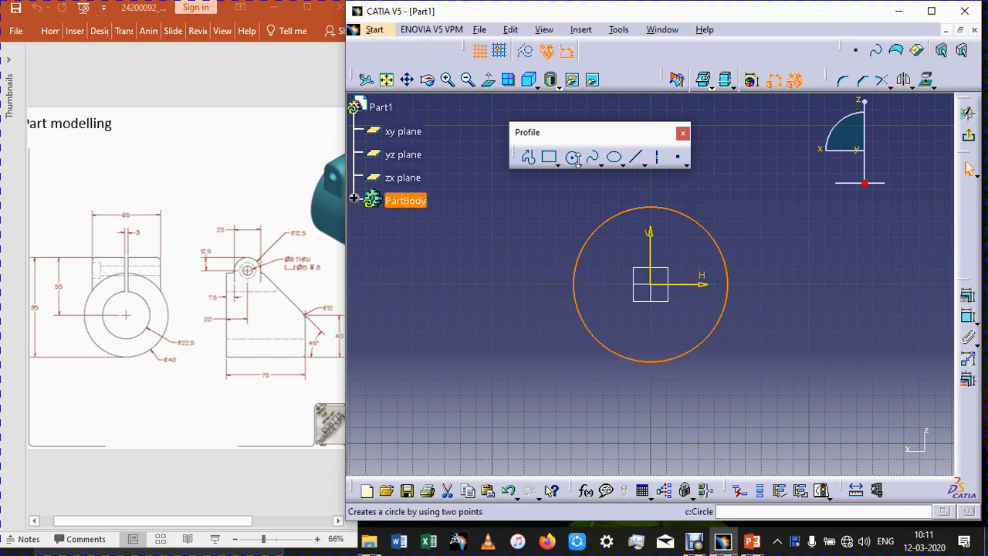
pyautogui.click(572, 157)
pyautogui.click(651, 284)
pyautogui.click(688, 250)
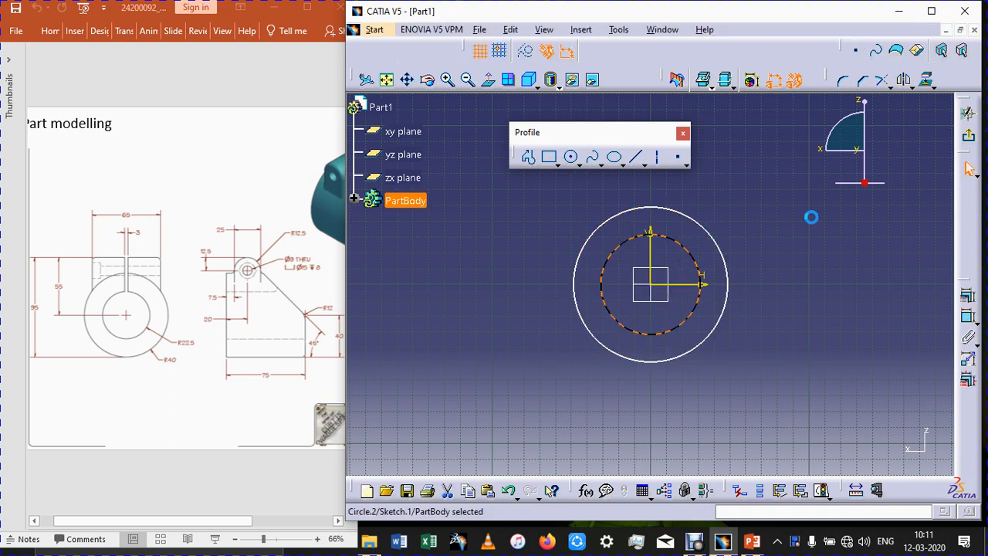
# Dimension the inner circle and set its radius to 22.5 mm.
pyautogui.click(812, 217)
pyautogui.click(834, 234)
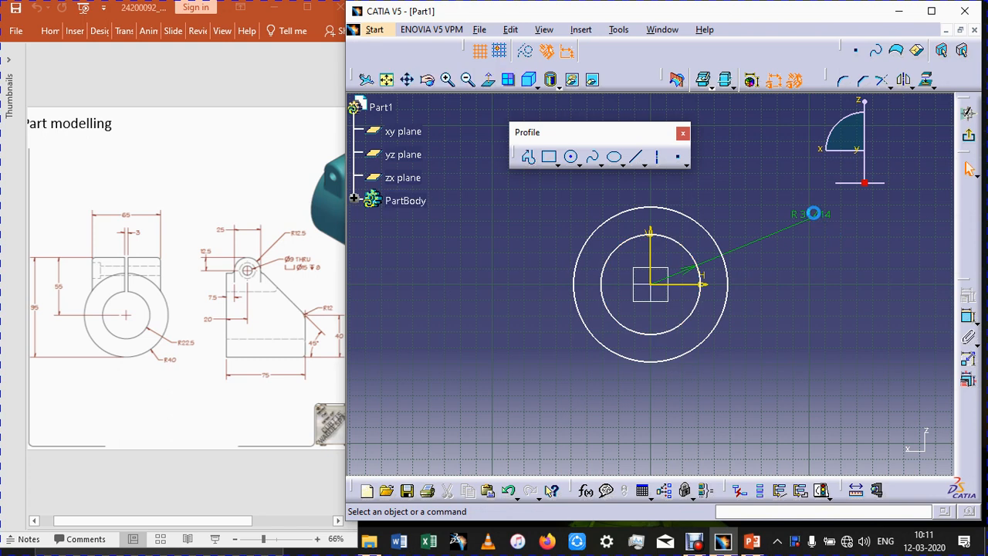
pyautogui.doubleClick(814, 213)
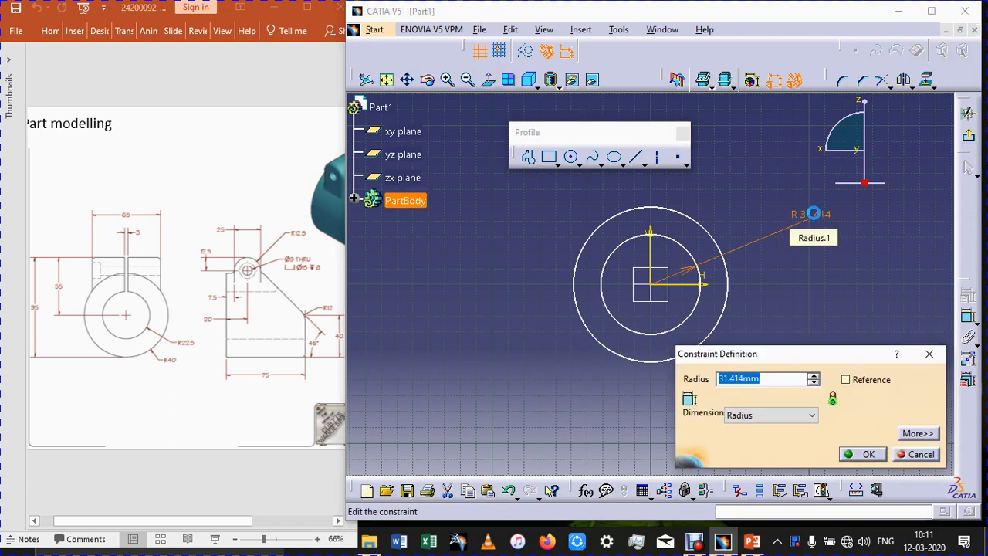
pyautogui.write('22.5')
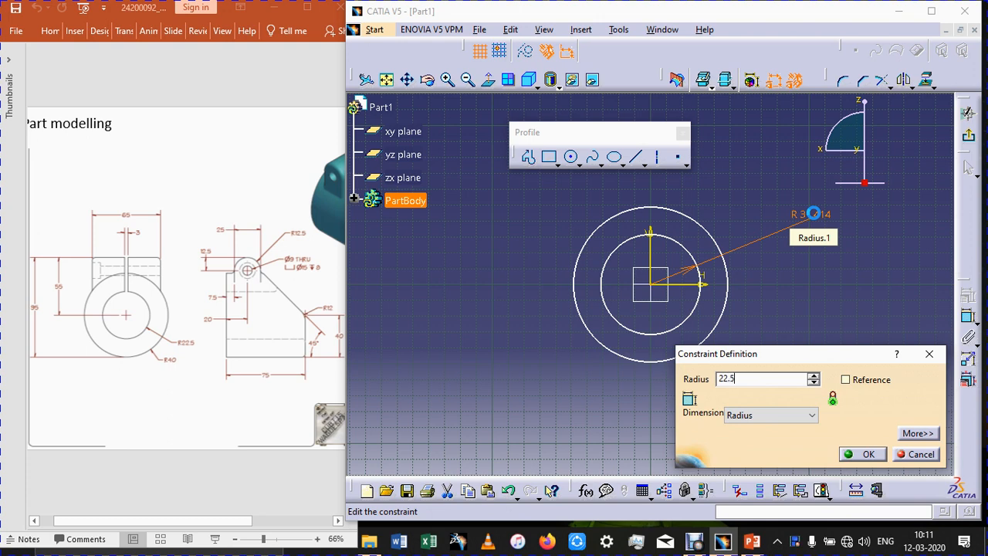
pyautogui.press('Return')
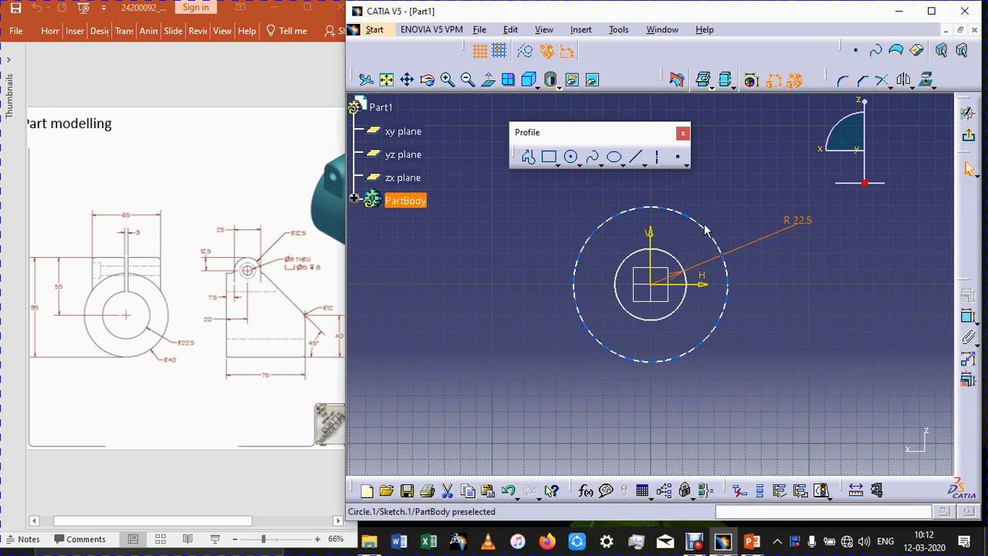
# Dimension the outer circle and set its radius to 40 mm.
pyautogui.click(968, 317)
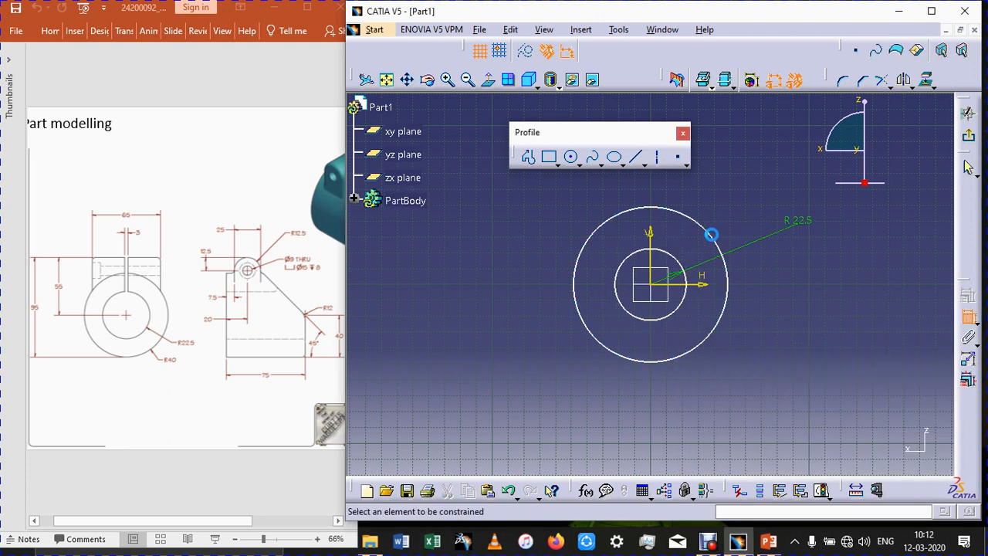
pyautogui.click(793, 329)
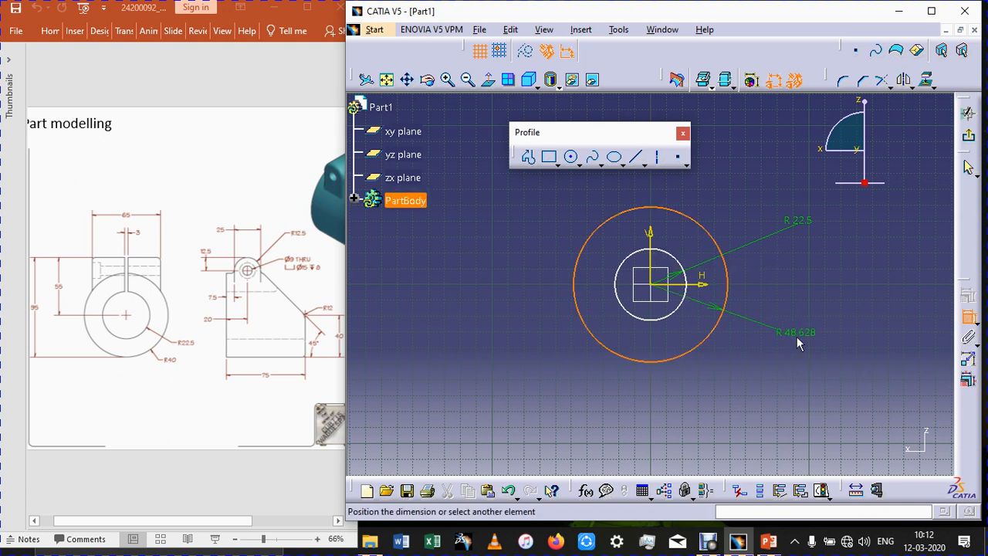
pyautogui.click(799, 344)
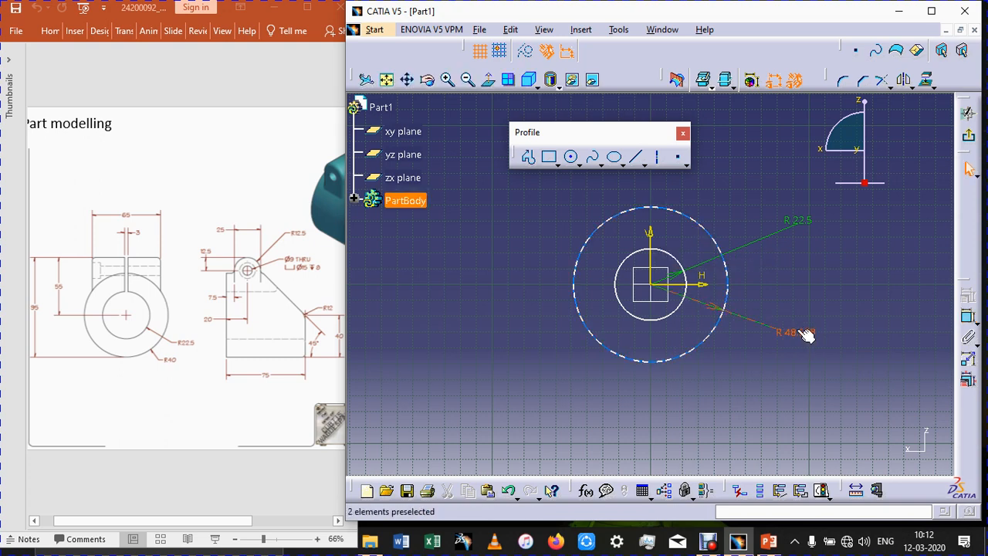
pyautogui.doubleClick(803, 333)
pyautogui.write('40mm')
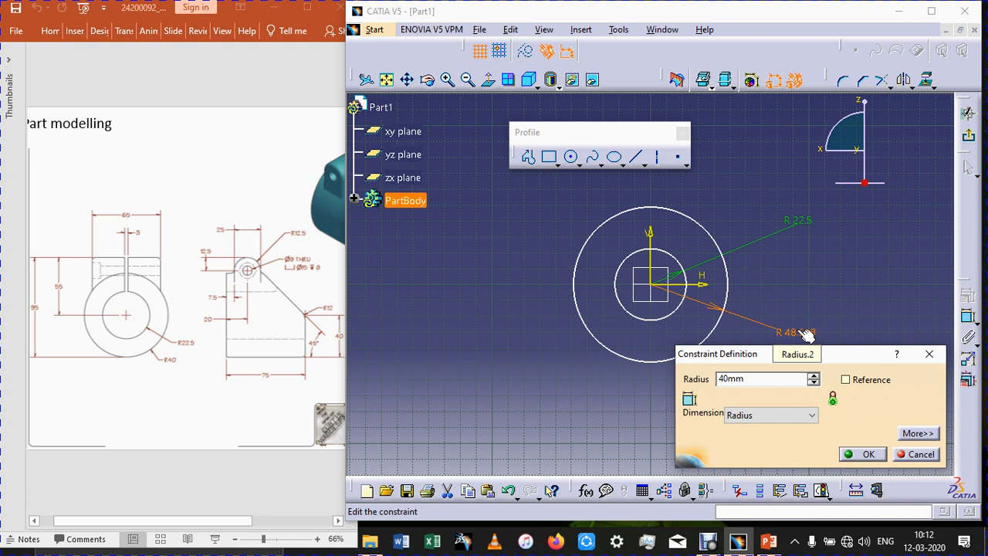
pyautogui.press('Return')
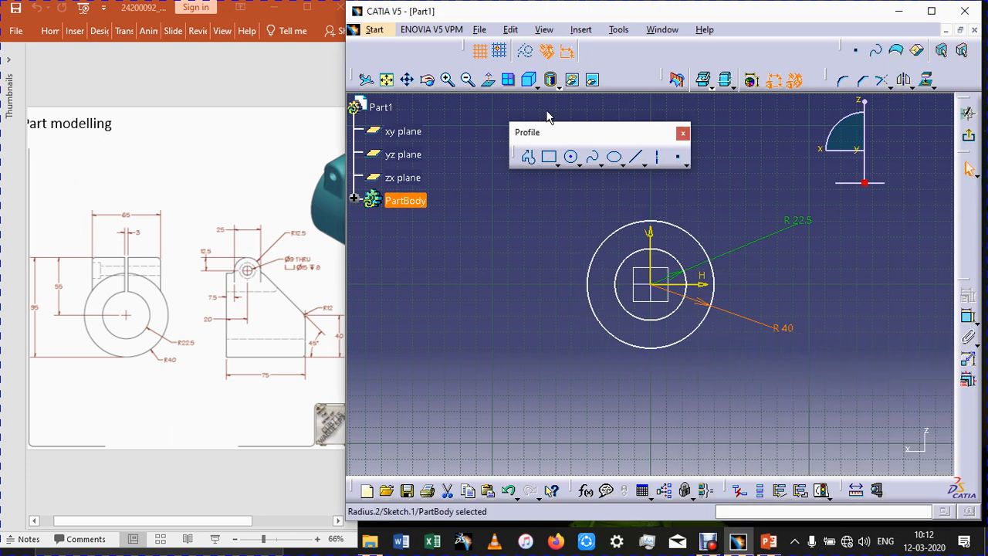
# Finish the ring sketch and pad it with a length of 75/2 mm and mirrored extent.
pyautogui.click(387, 79)
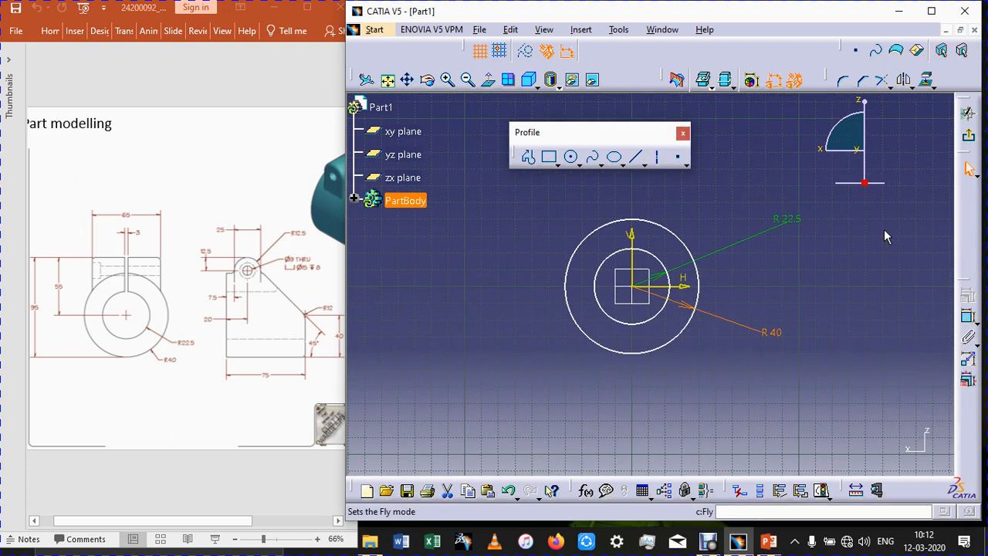
pyautogui.click(968, 135)
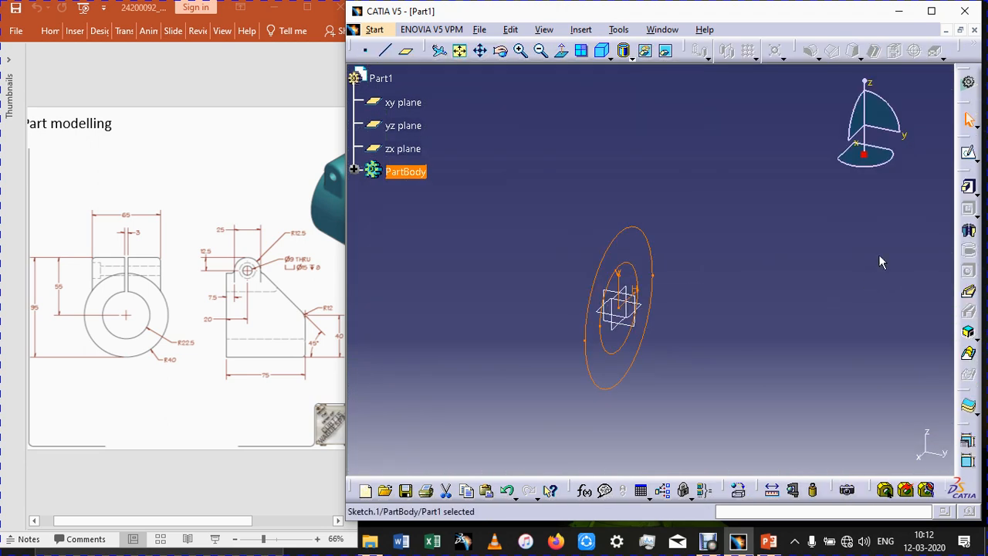
pyautogui.click(969, 190)
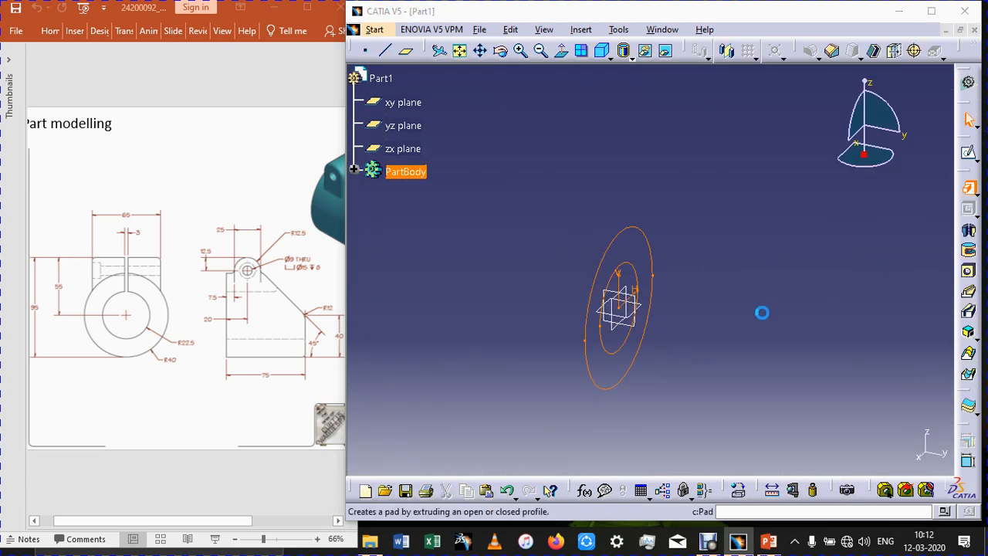
pyautogui.click(784, 387)
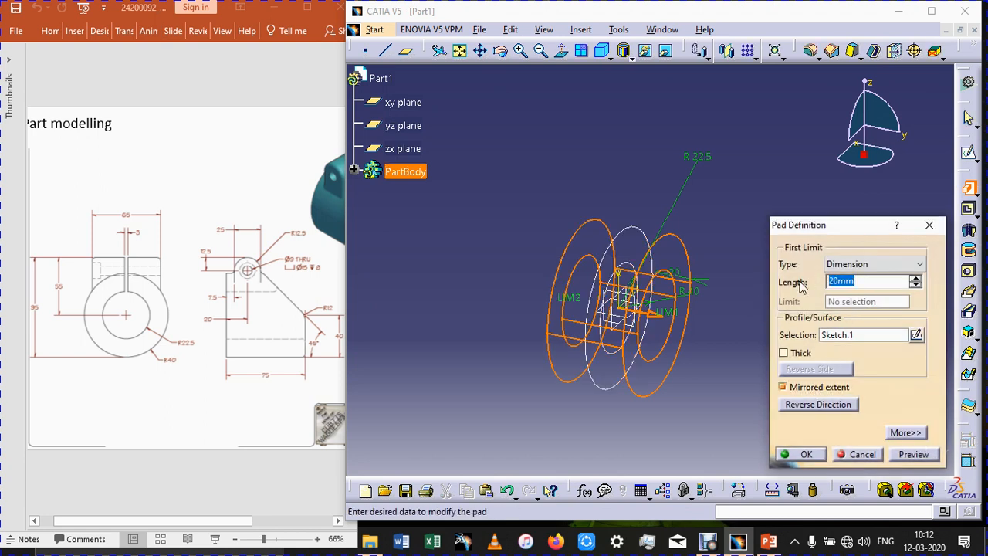
pyautogui.write('75/2')
pyautogui.press('Return')
pyautogui.press('Return')
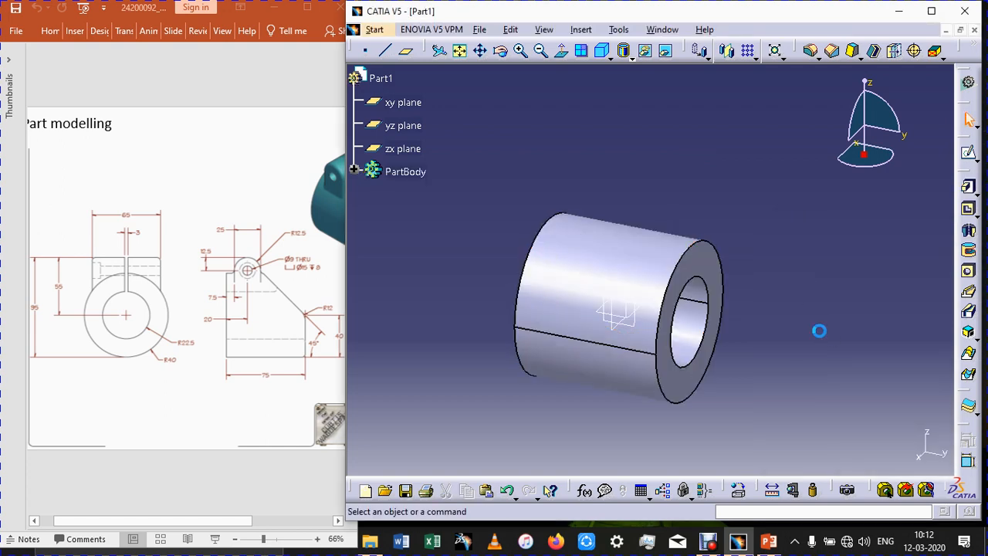
# Open a sketch on the yz plane and project the hollow cylinder's positive-H end edge as a construction line.
pyautogui.click(638, 325)
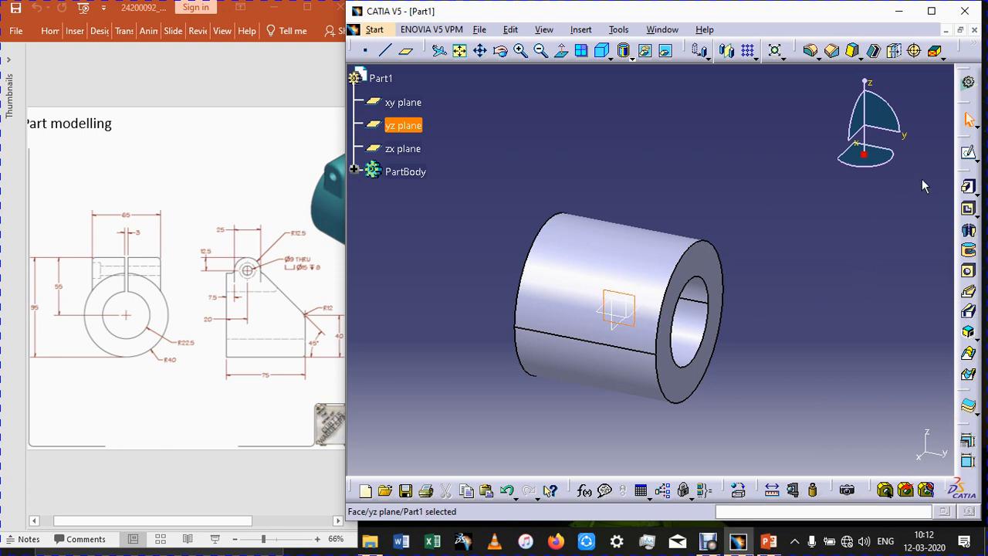
pyautogui.click(968, 152)
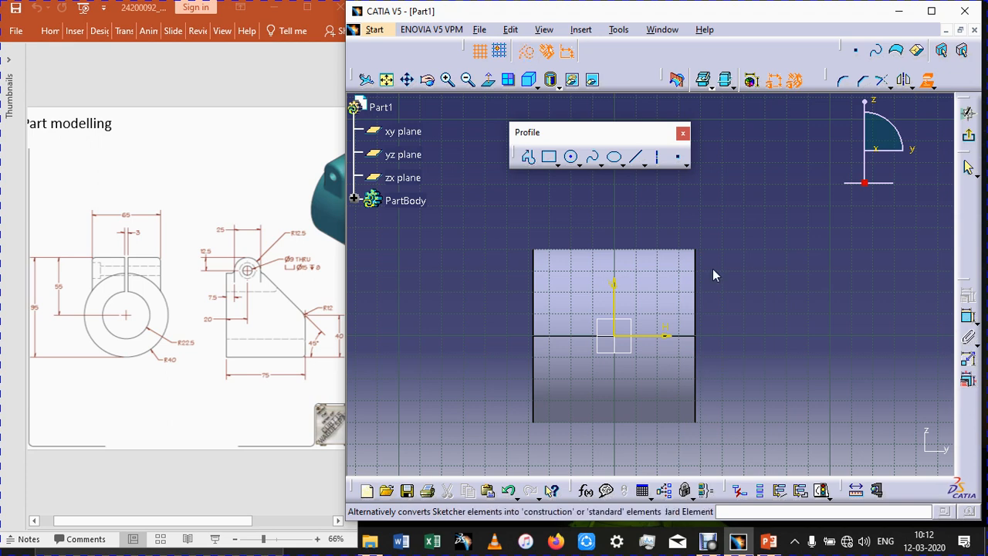
pyautogui.click(704, 328)
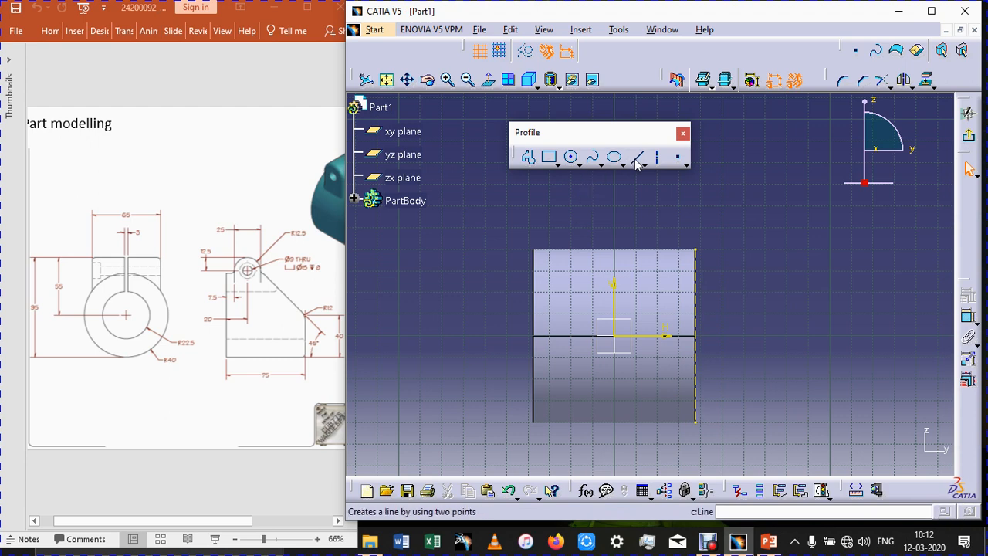
# Draw a closed five-sided profile starting at (37.5, -40) mm, with a vertical edge about 27 mm long, a slope across the cylinder and a base about 19 mm wide.
pyautogui.click(529, 159)
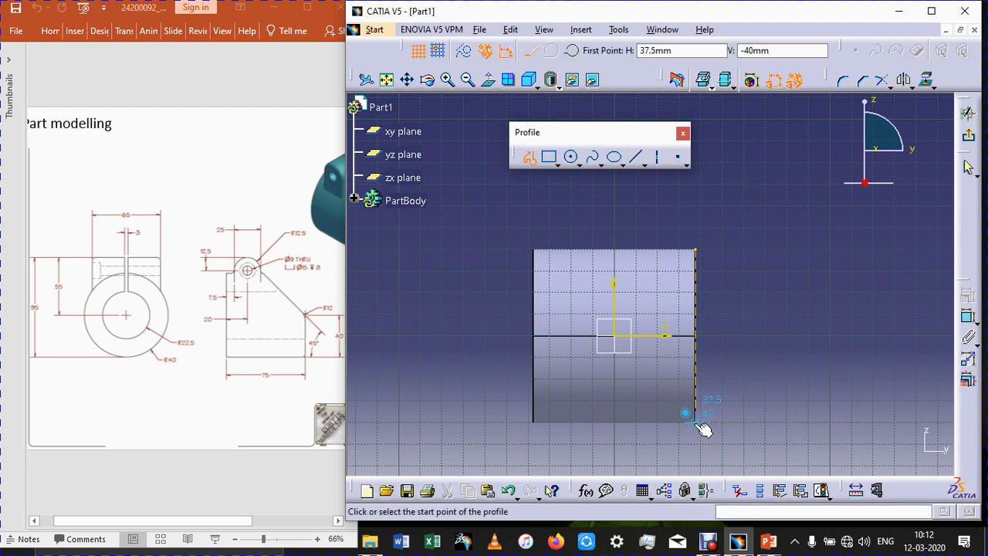
pyautogui.click(696, 421)
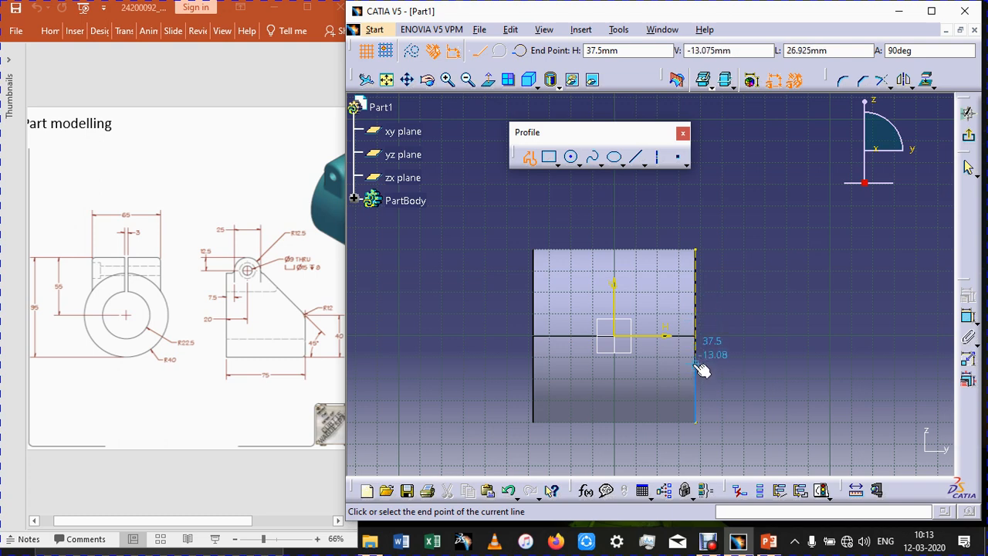
pyautogui.click(695, 363)
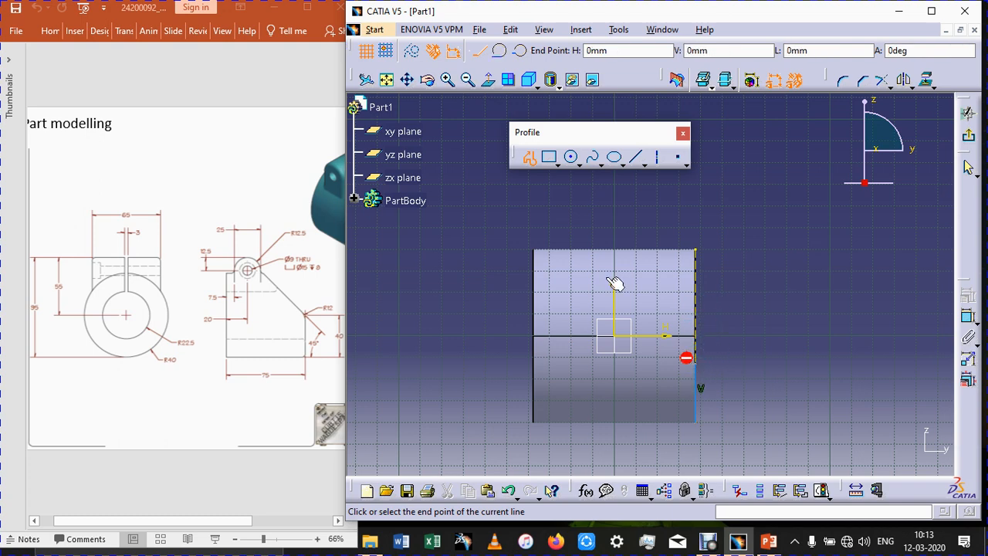
pyautogui.click(580, 235)
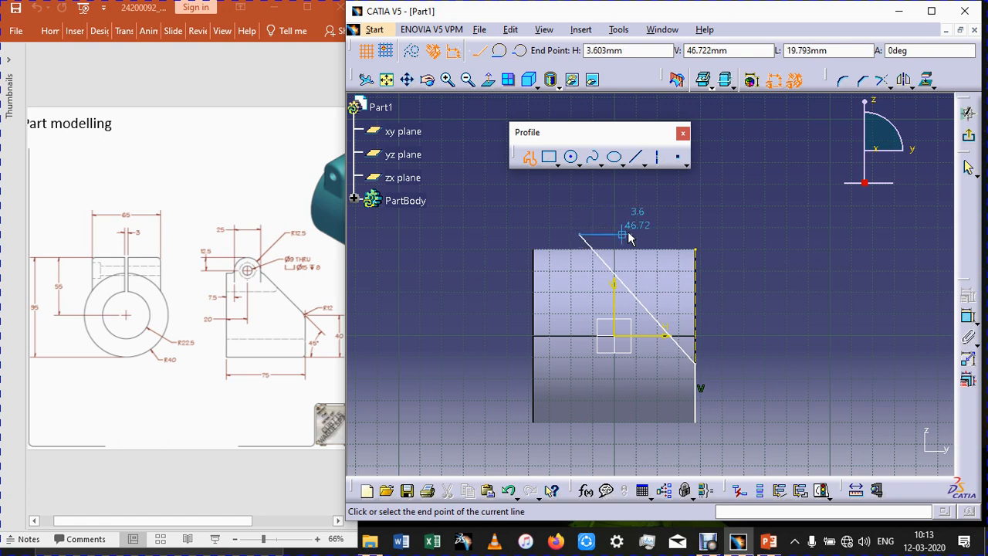
pyautogui.click(738, 234)
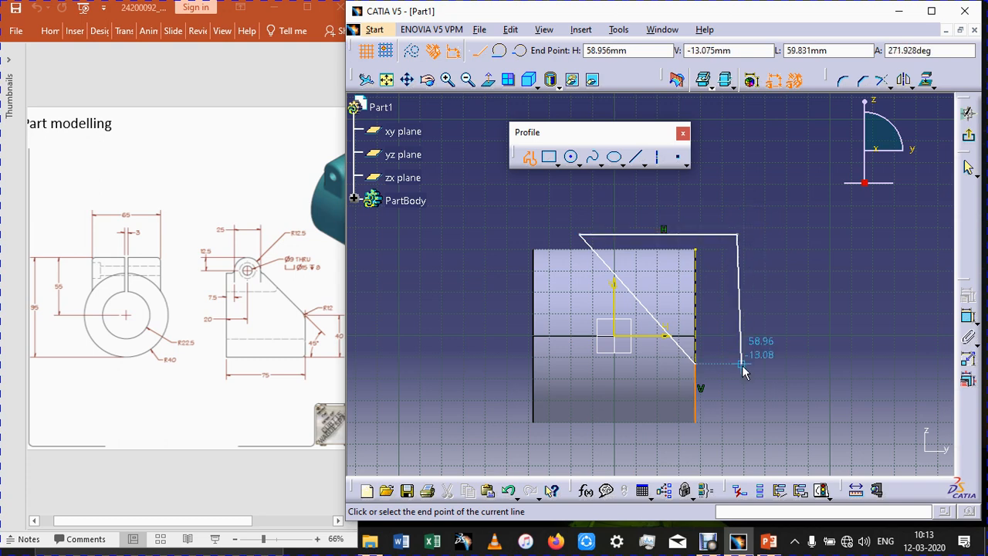
pyautogui.click(736, 421)
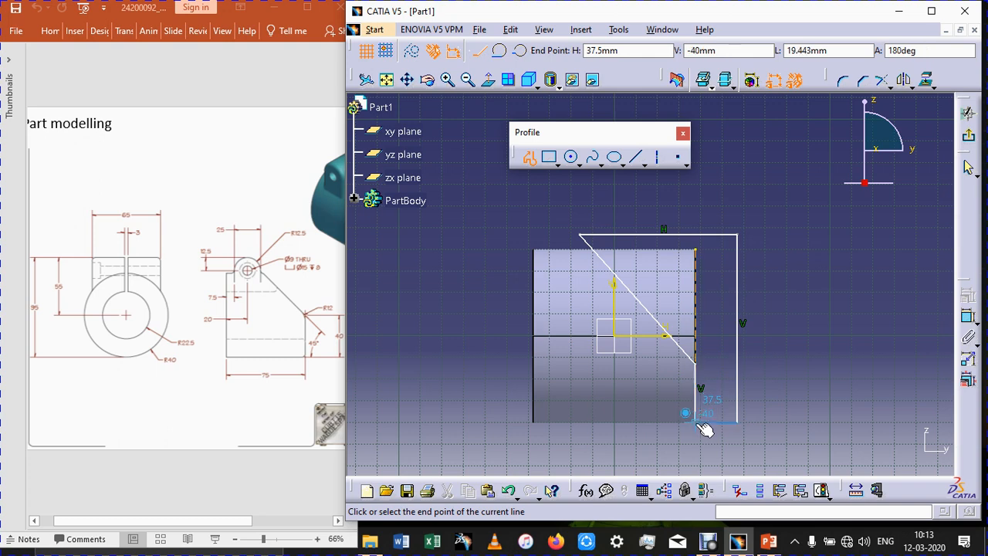
pyautogui.click(689, 439)
pyautogui.click(696, 435)
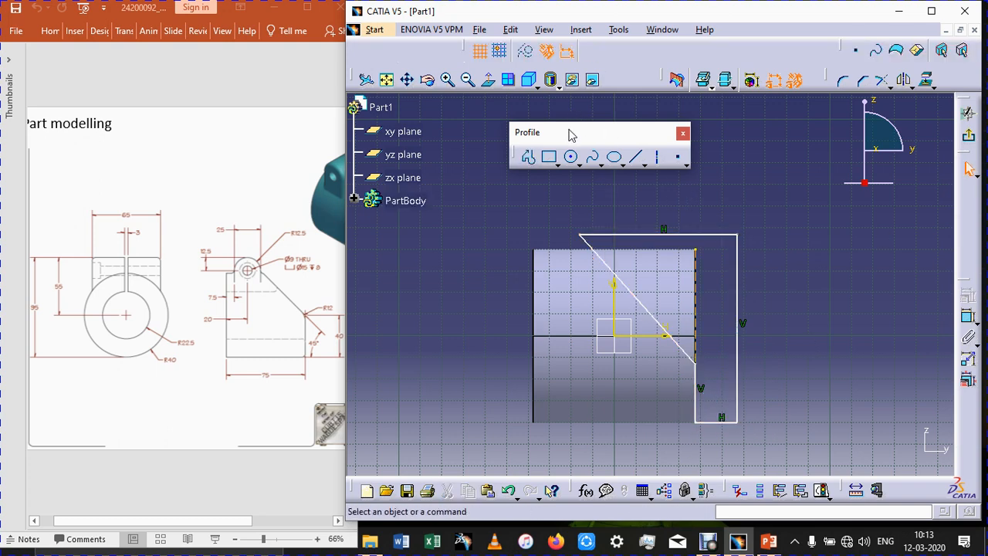
pyautogui.click(969, 315)
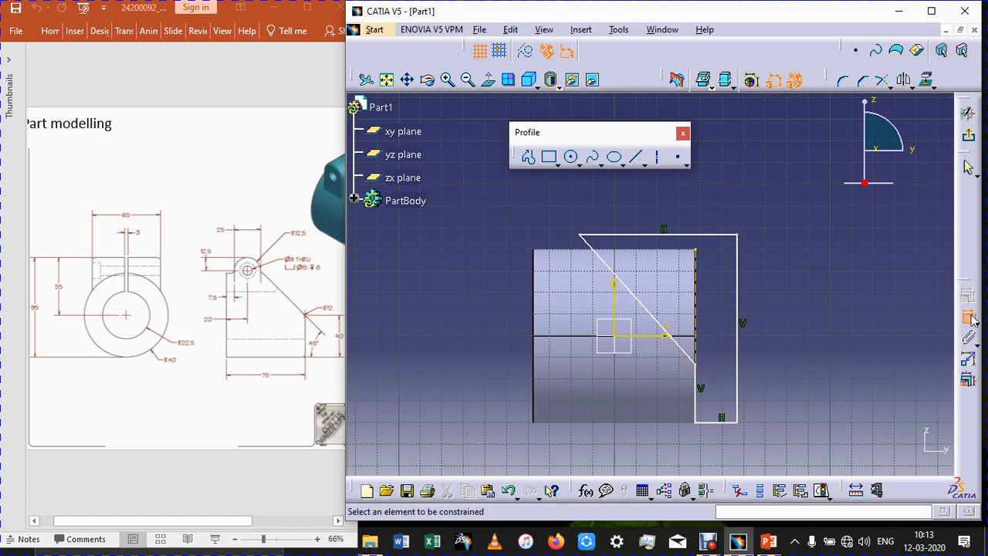
pyautogui.click(697, 390)
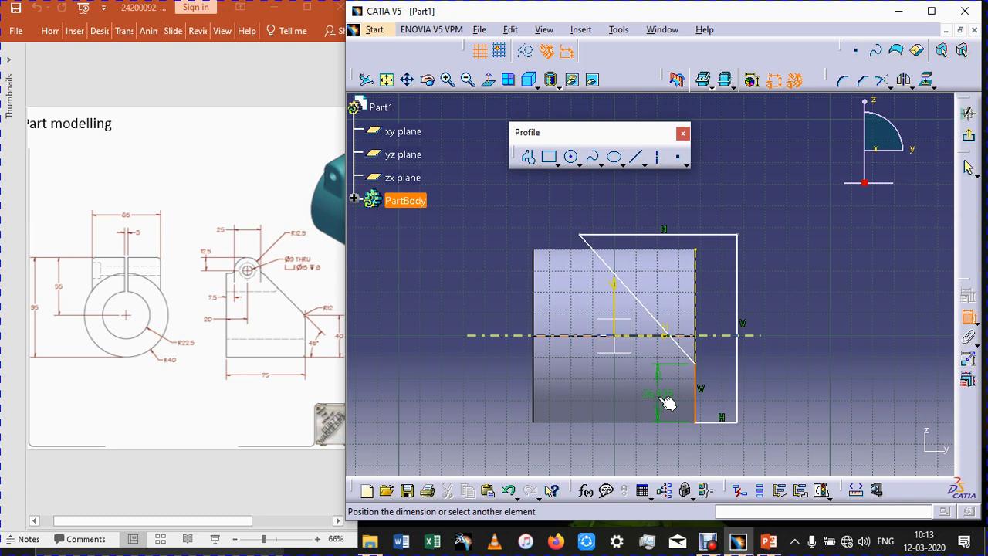
pyautogui.click(676, 334)
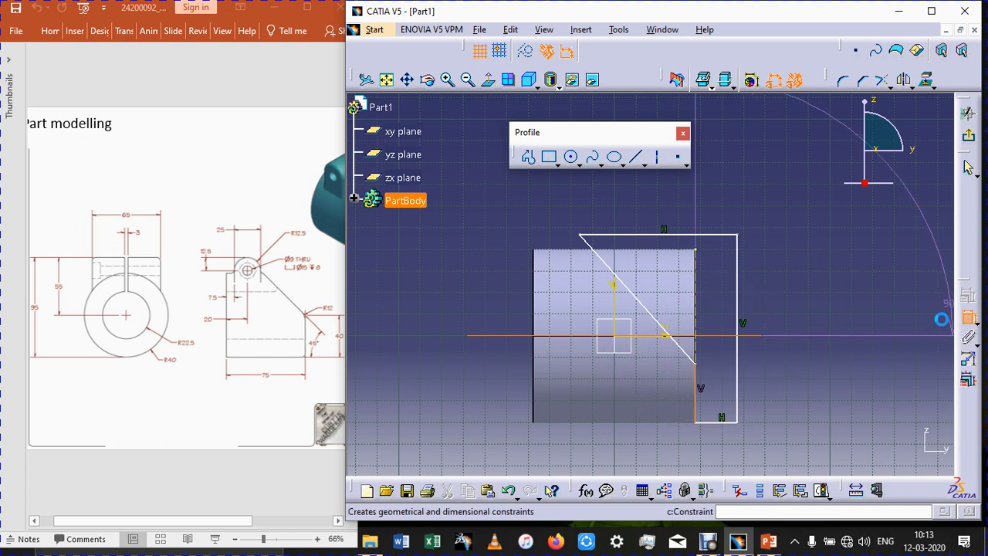
# Dimension the length of the profile's short vertical edge on the cylinder's end.
pyautogui.click(695, 395)
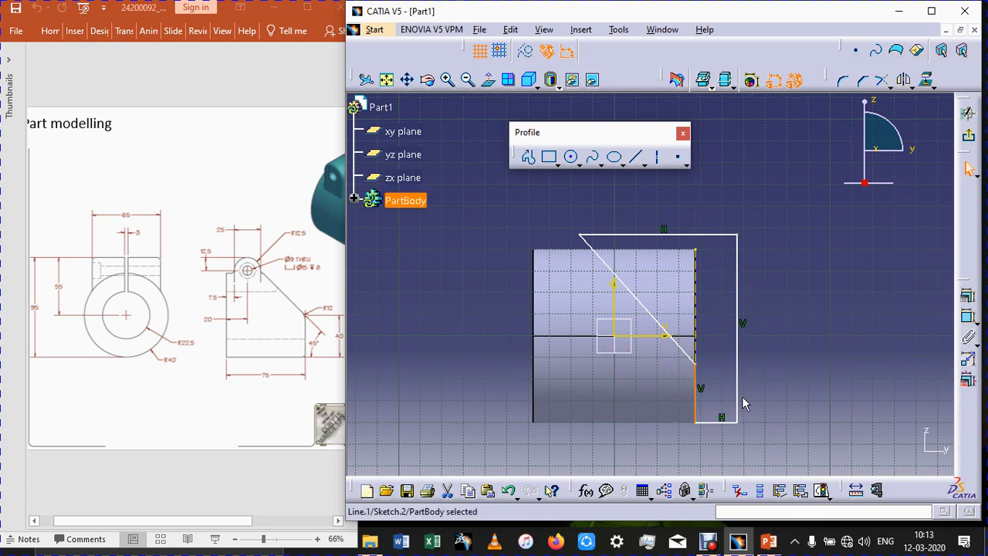
pyautogui.click(968, 318)
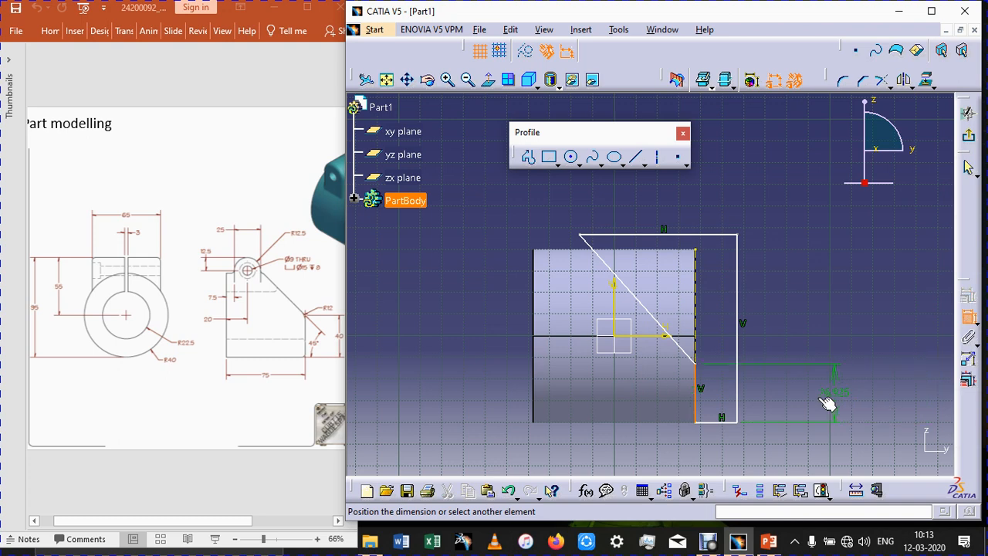
pyautogui.click(770, 400)
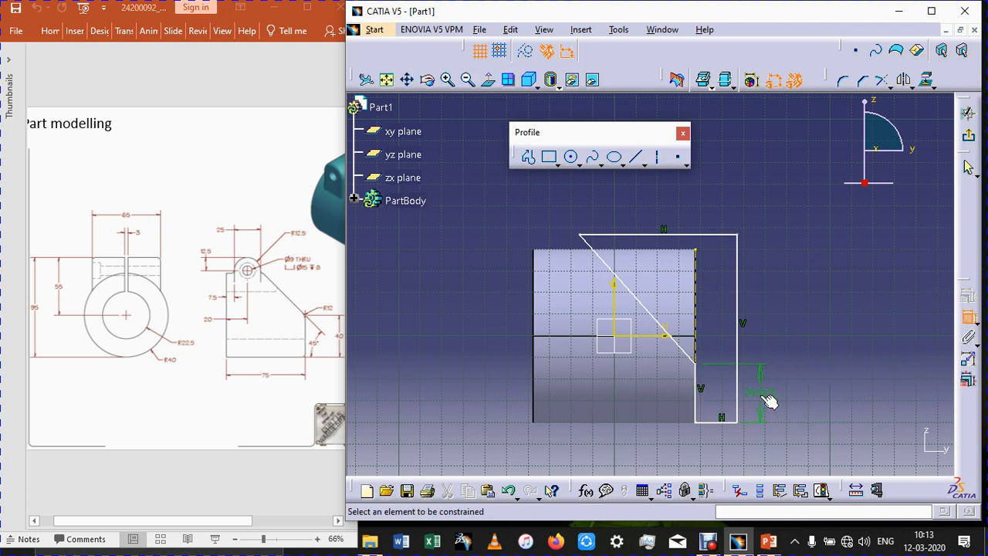
# Dimension the angle between the profile's sloped line and the cylinder's horizontal centre line, and set it to 45 degrees.
pyautogui.click(660, 322)
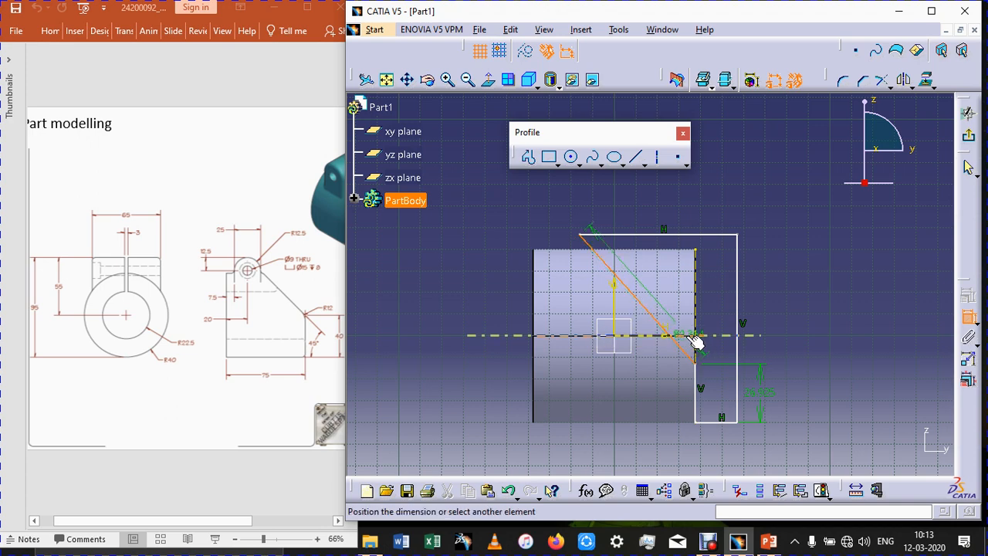
pyautogui.click(695, 337)
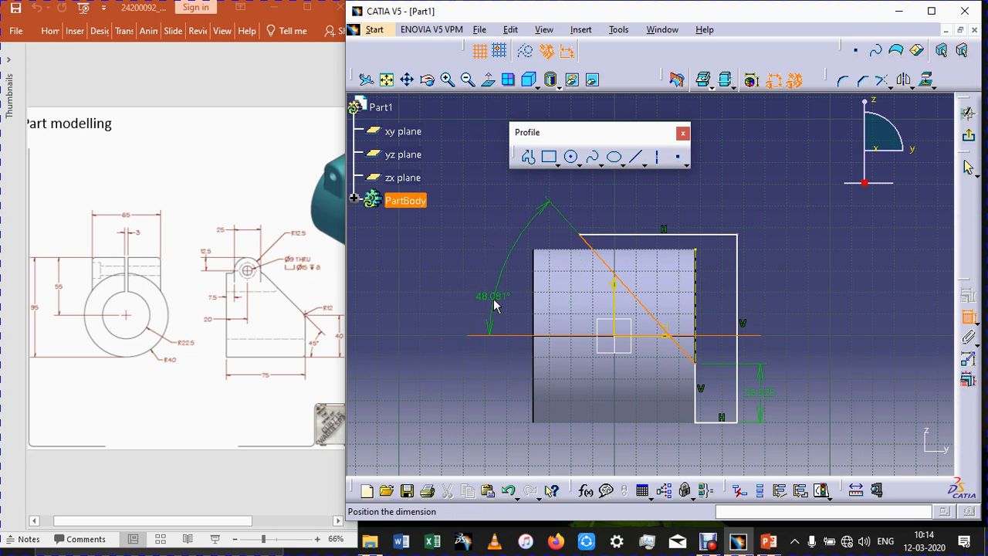
pyautogui.click(495, 305)
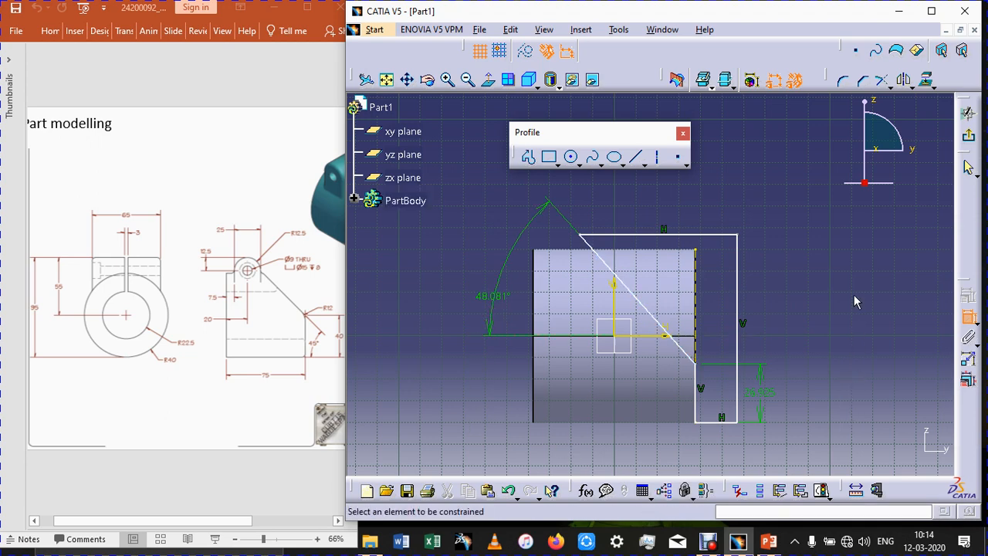
pyautogui.doubleClick(495, 305)
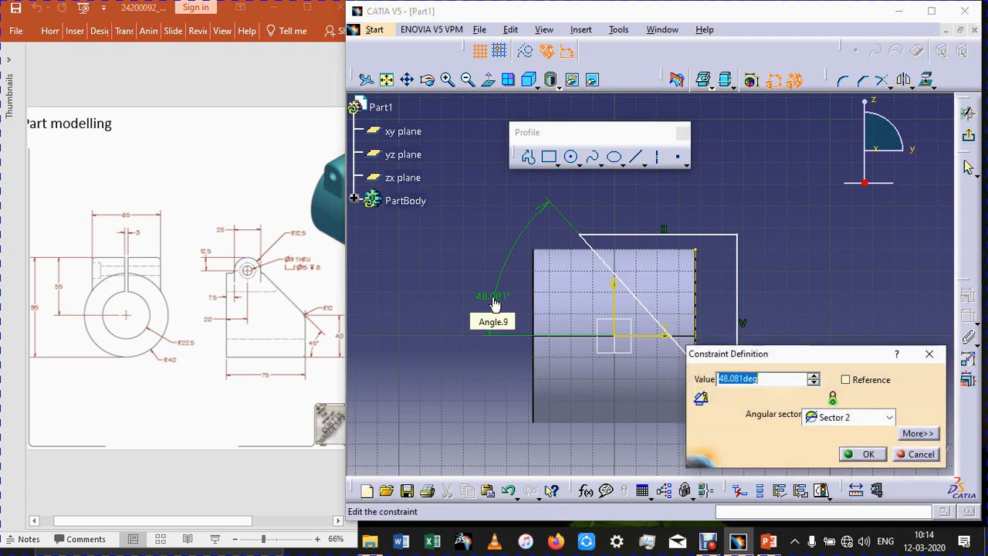
pyautogui.write('45')
pyautogui.press('Return')
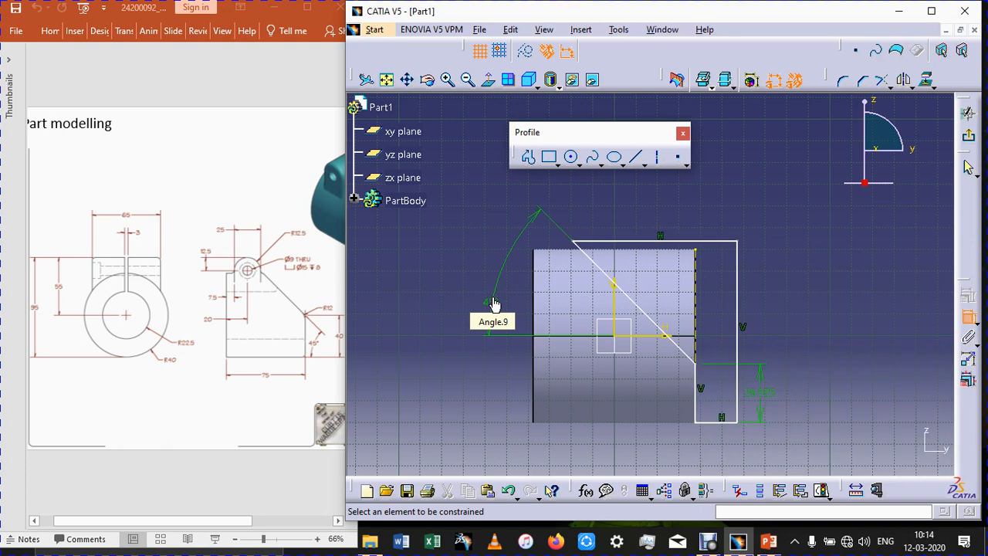
# Set the length of the vertical edge below the slope to 40 mm.
pyautogui.doubleClick(761, 402)
pyautogui.write('40')
pyautogui.press('Return')
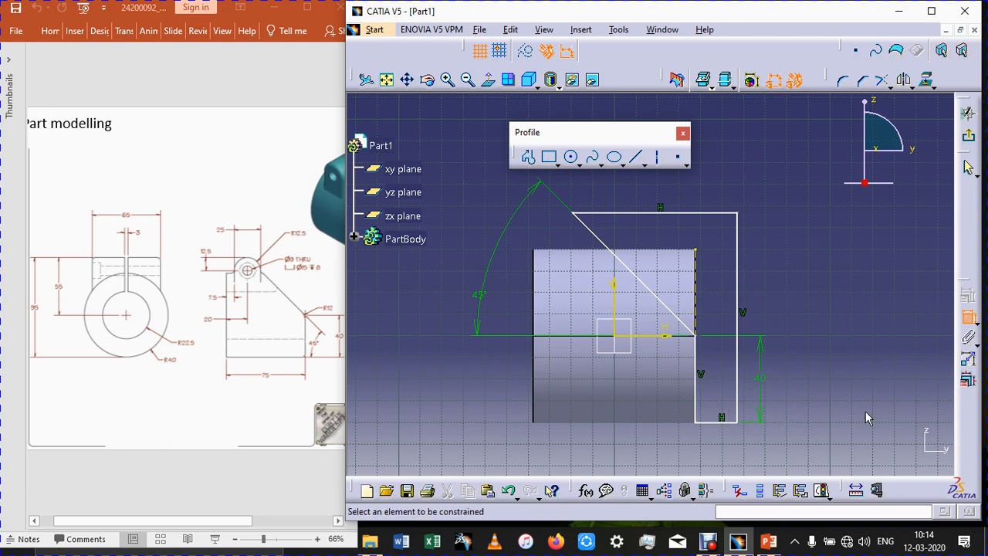
# Finish the sketch and pocket the angled profile through the cylinder with a depth of 41 mm and mirrored extent.
pyautogui.click(968, 136)
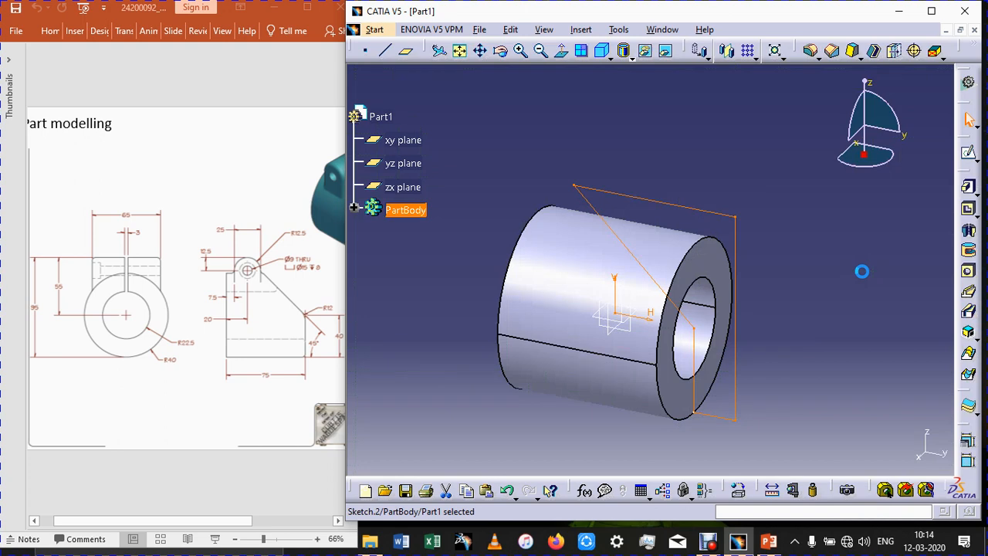
pyautogui.click(968, 209)
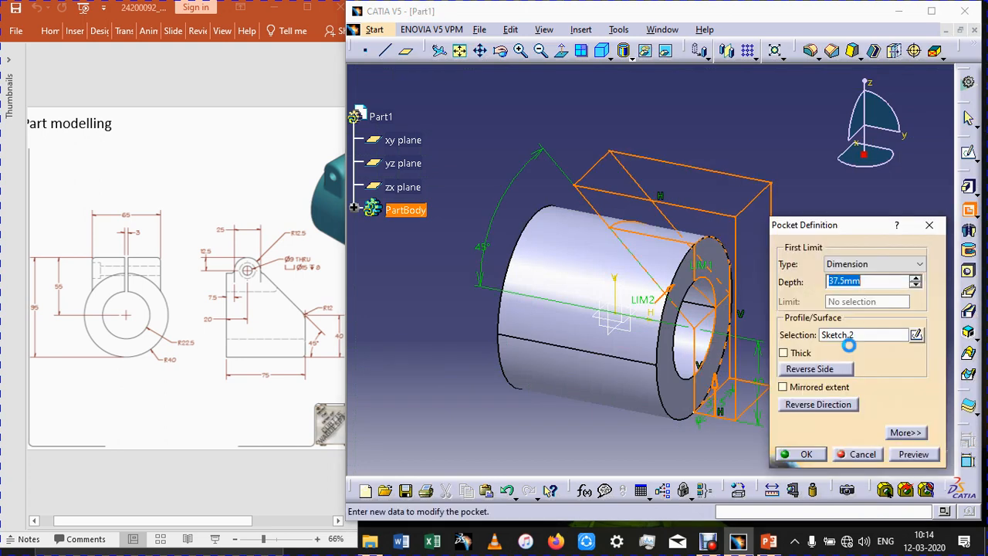
pyautogui.click(796, 388)
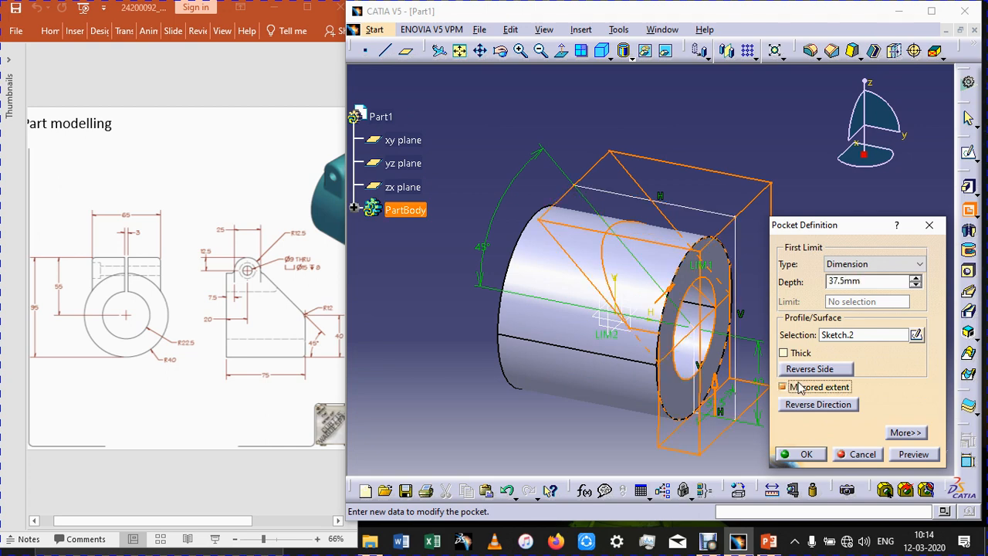
pyautogui.click(800, 388)
pyautogui.moveTo(863, 282); pyautogui.dragTo(797, 287)
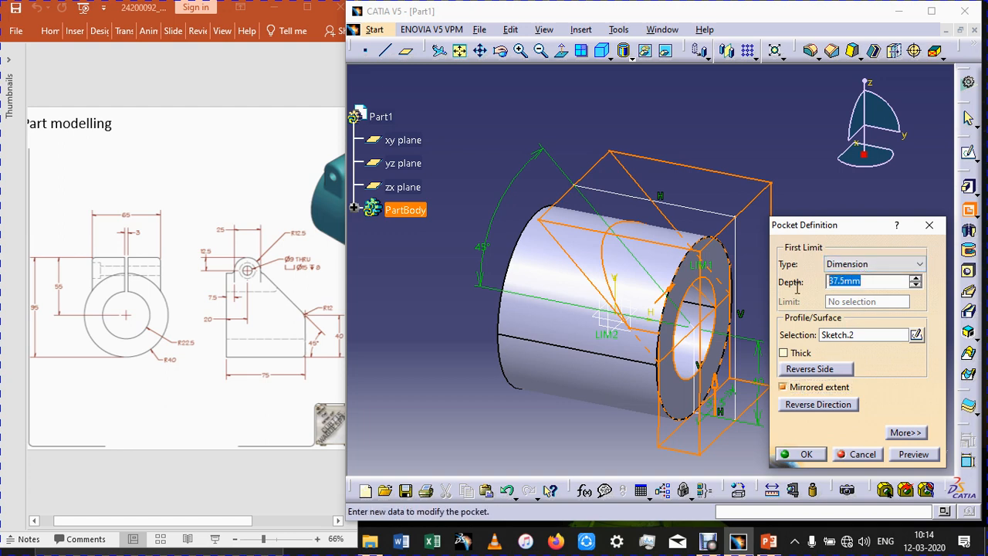
pyautogui.write('41')
pyautogui.press('Return')
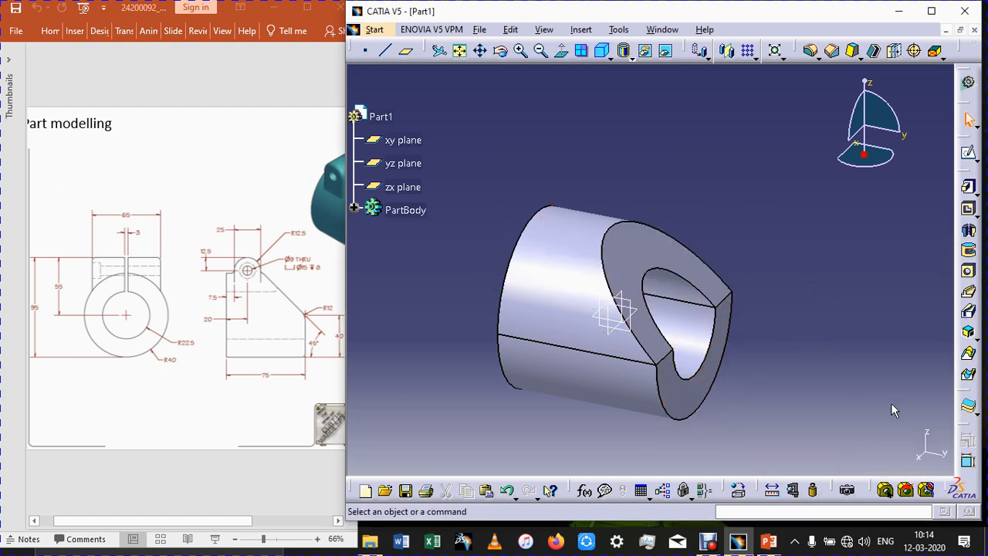
# Open a new sketch on the yz plane.
pyautogui.click(638, 310)
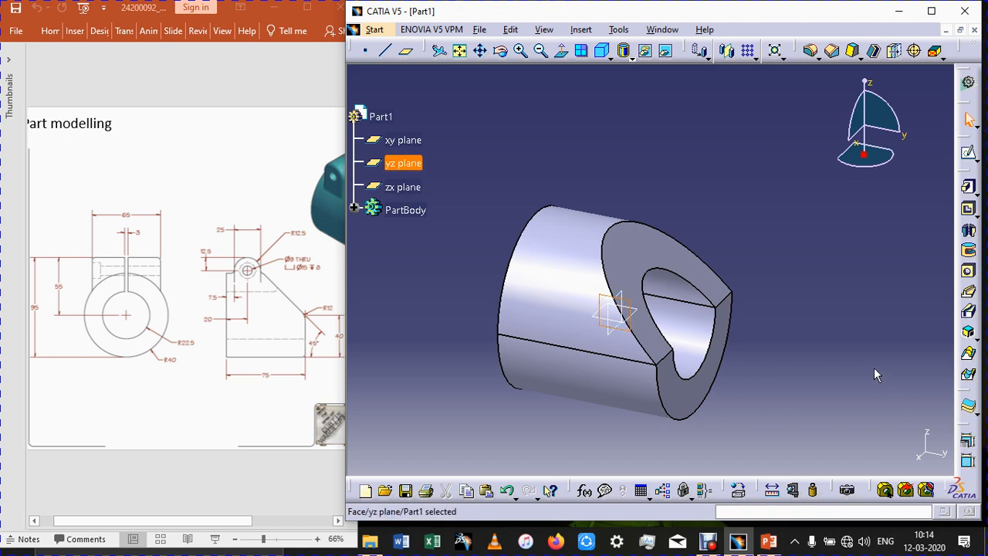
pyautogui.click(970, 154)
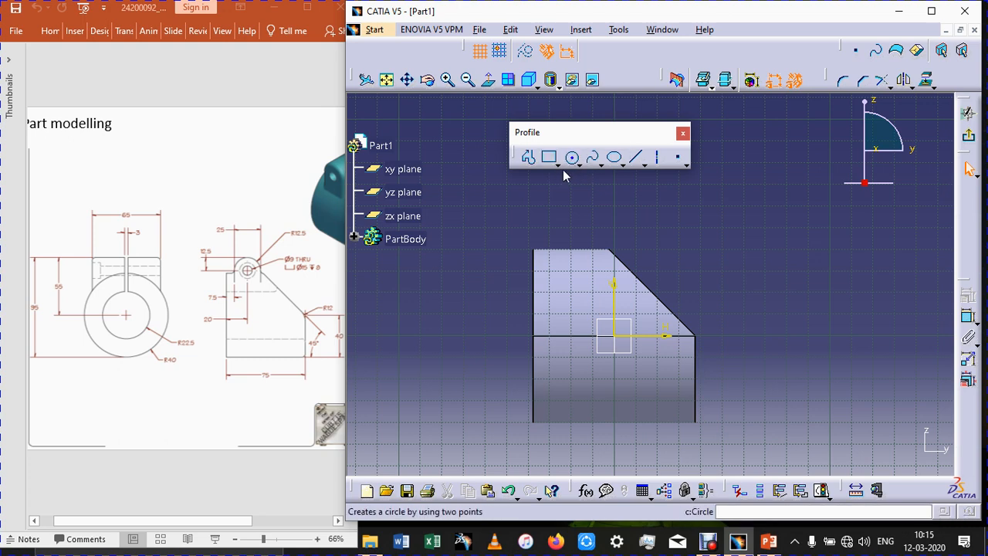
pyautogui.click(528, 159)
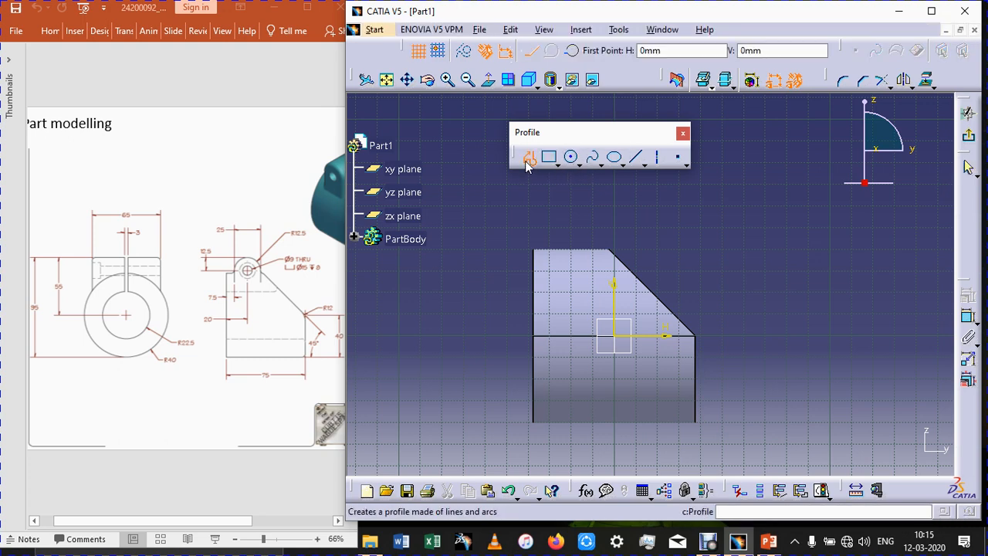
pyautogui.click(528, 159)
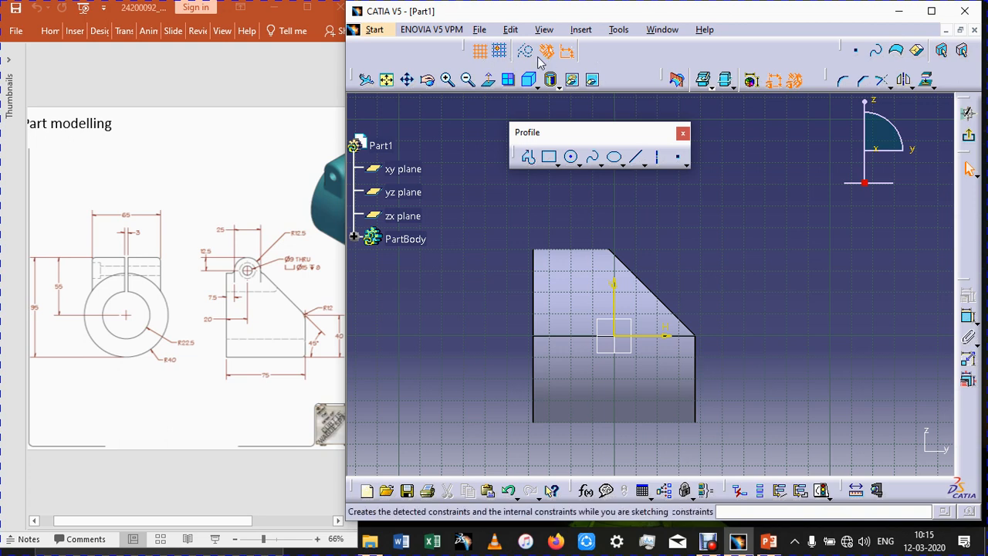
# Project the cylinder's horizontal centre line onto the sketch.
pyautogui.click(928, 80)
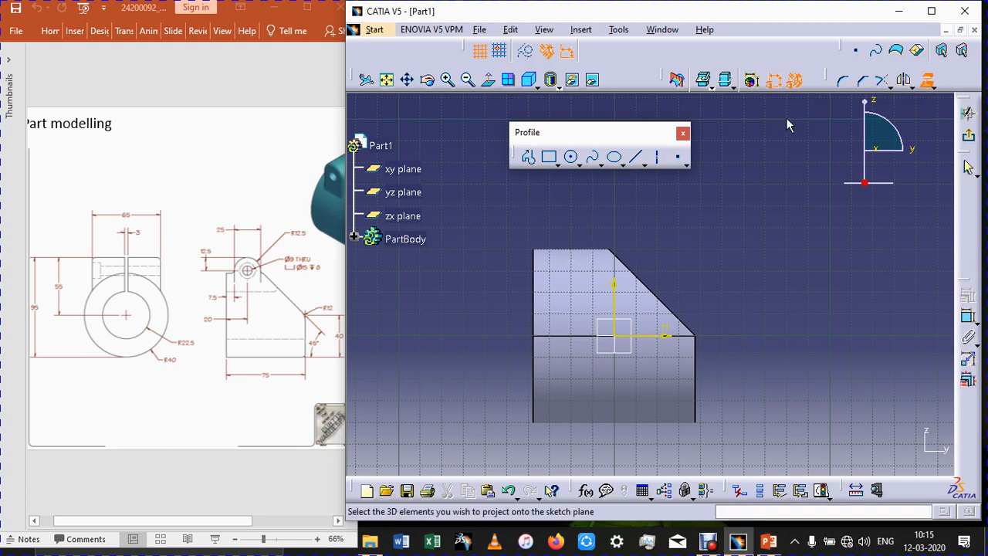
pyautogui.click(549, 157)
pyautogui.click(683, 340)
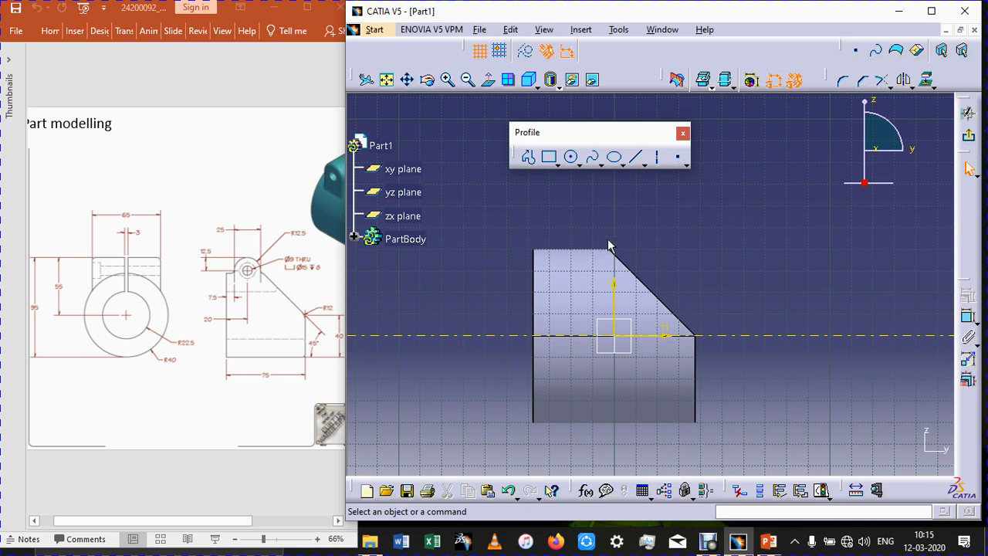
# Project the cylinder's negative-H end edge onto the sketch and convert it to a construction line.
pyautogui.click(534, 285)
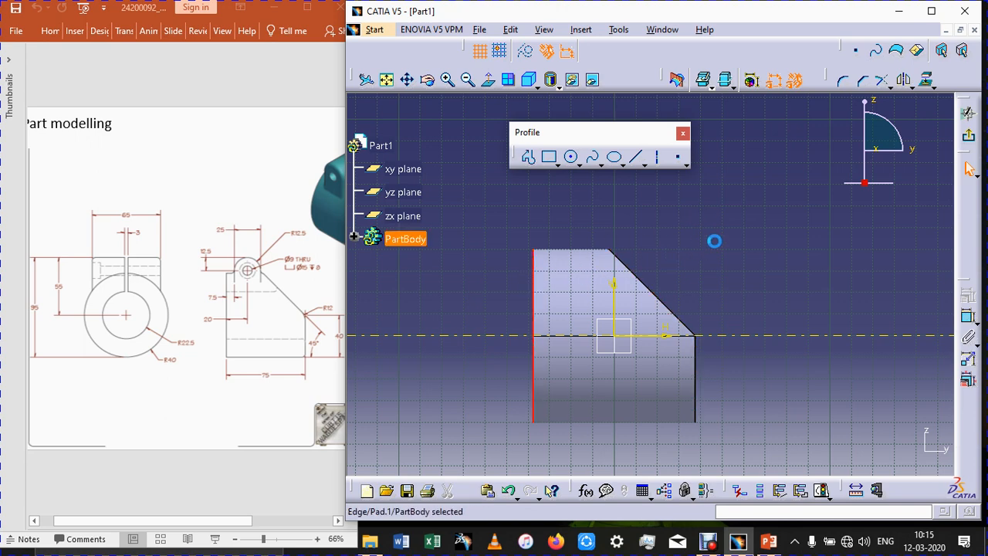
pyautogui.click(724, 238)
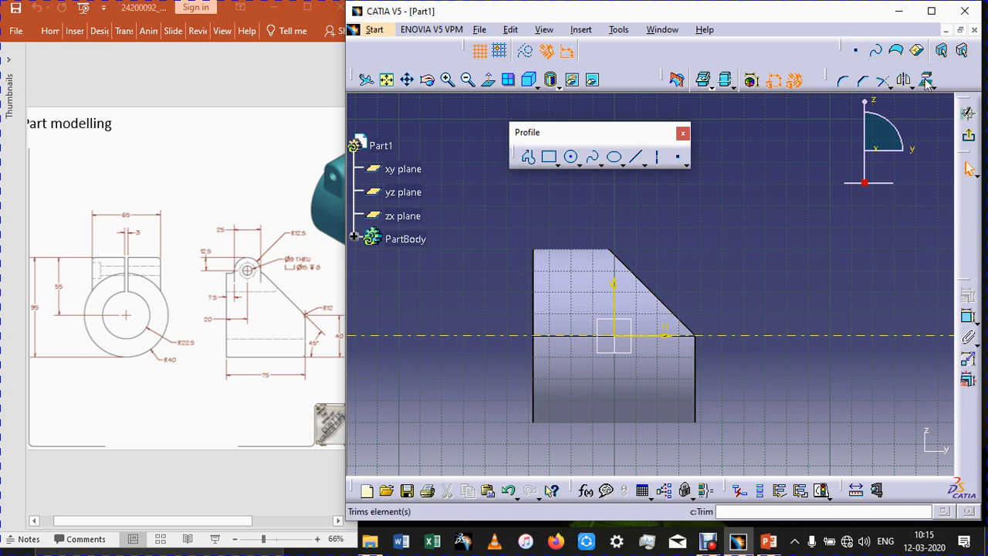
pyautogui.click(536, 284)
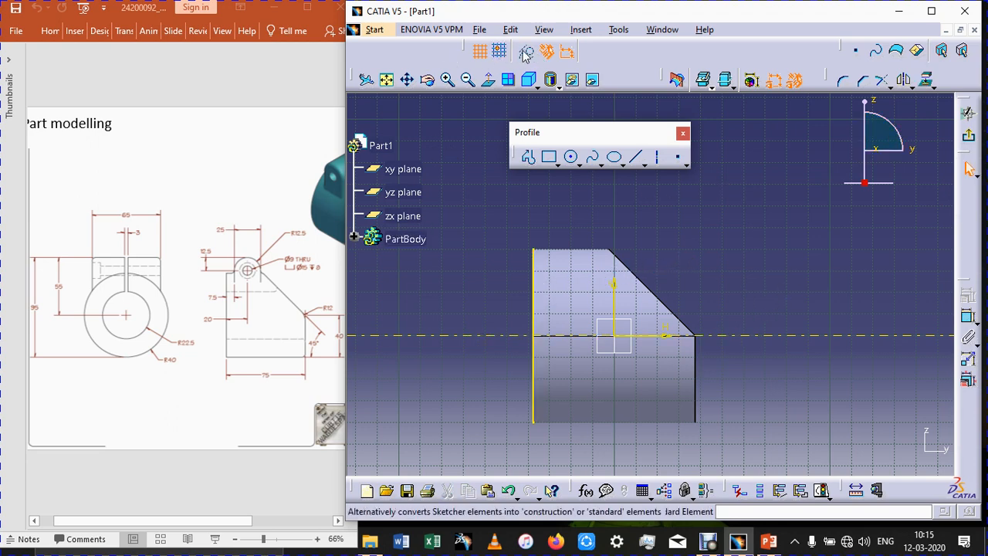
pyautogui.click(538, 298)
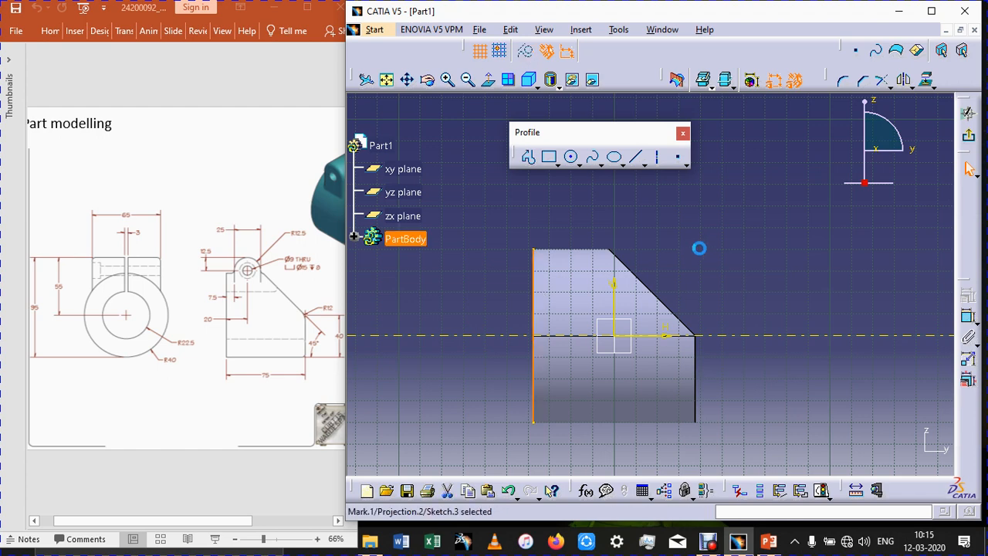
pyautogui.click(525, 54)
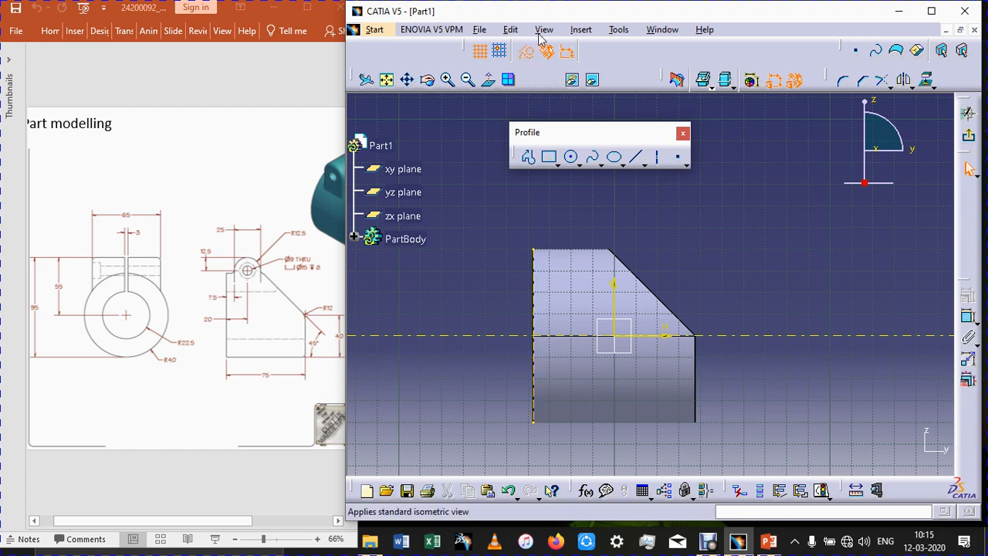
# Delete the projected horizontal line from the sketch.
pyautogui.click(816, 339)
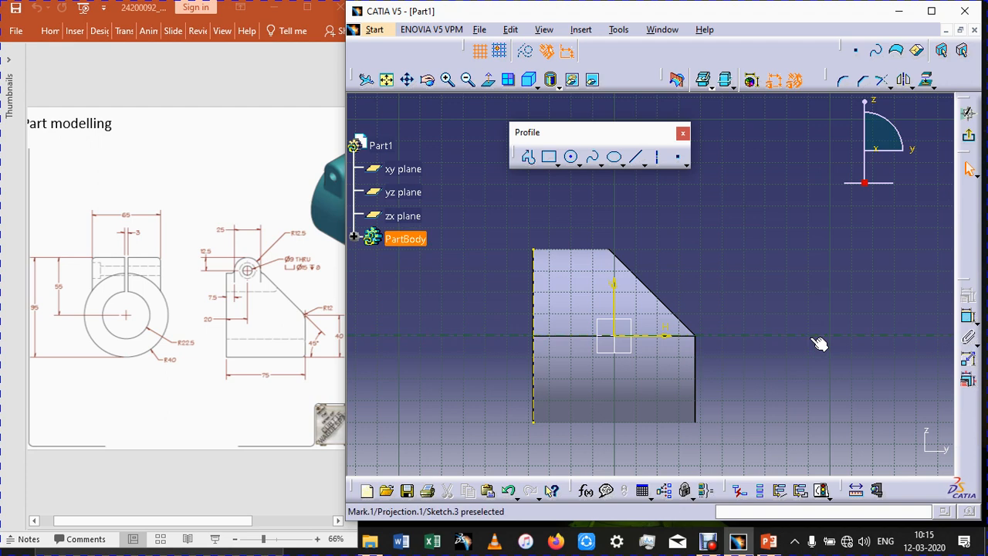
pyautogui.press('Delete')
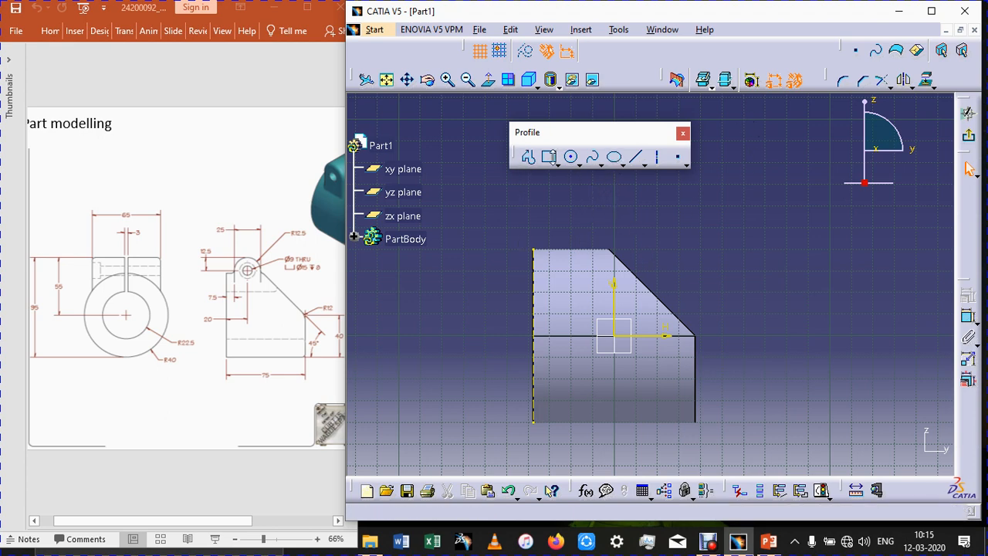
# Draw a horizontal line about 8 mm long towards positive H from the upper end of the construction line.
pyautogui.click(528, 157)
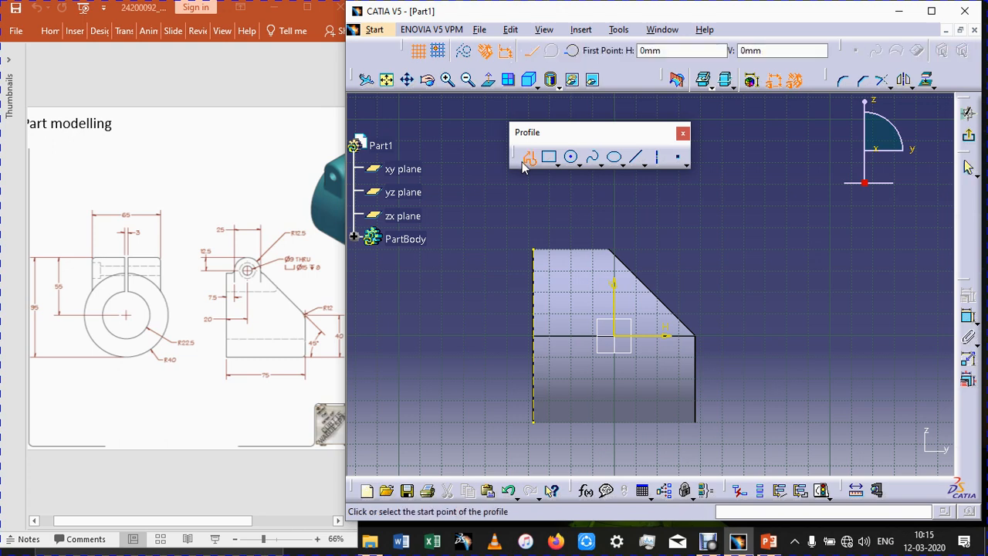
pyautogui.click(543, 255)
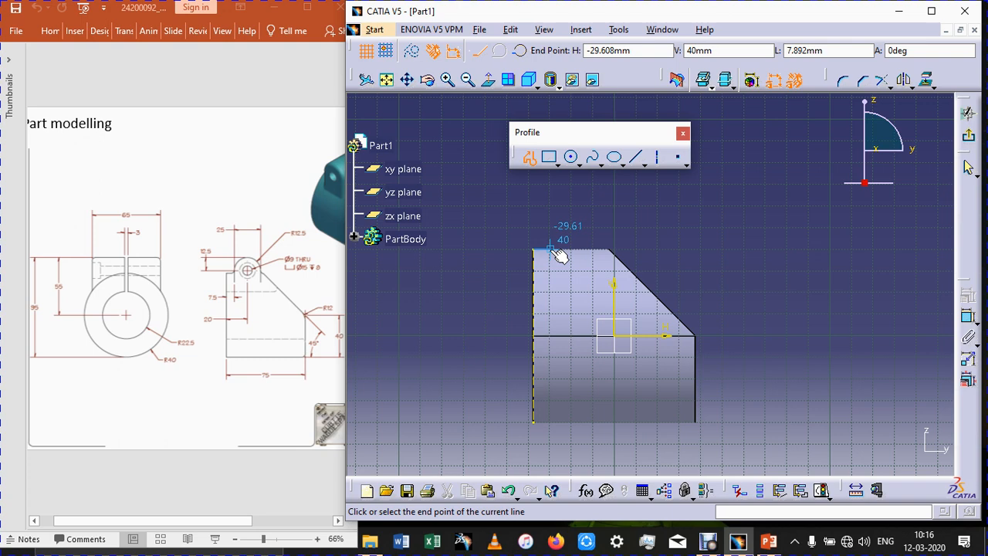
pyautogui.click(553, 250)
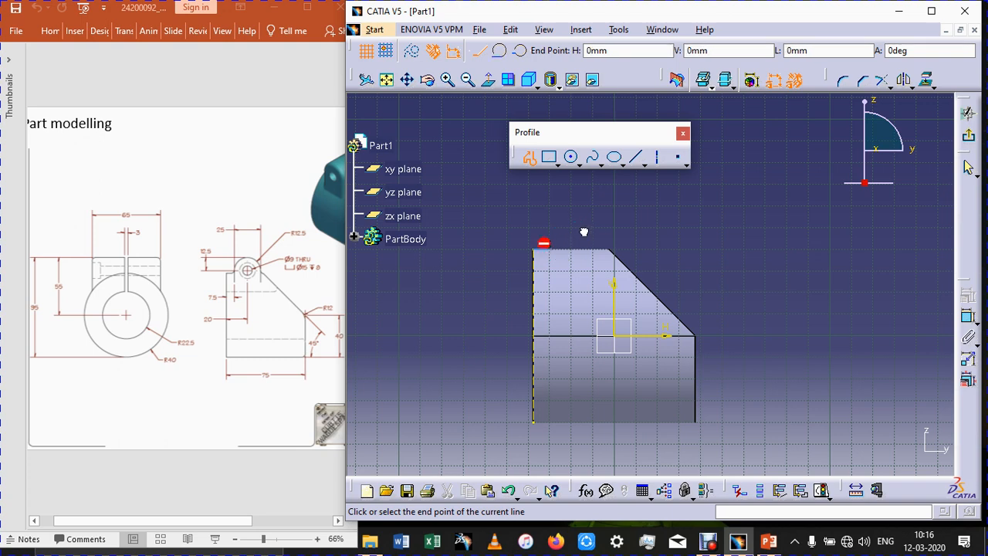
pyautogui.moveTo(597, 253); pyautogui.dragTo(607, 256)
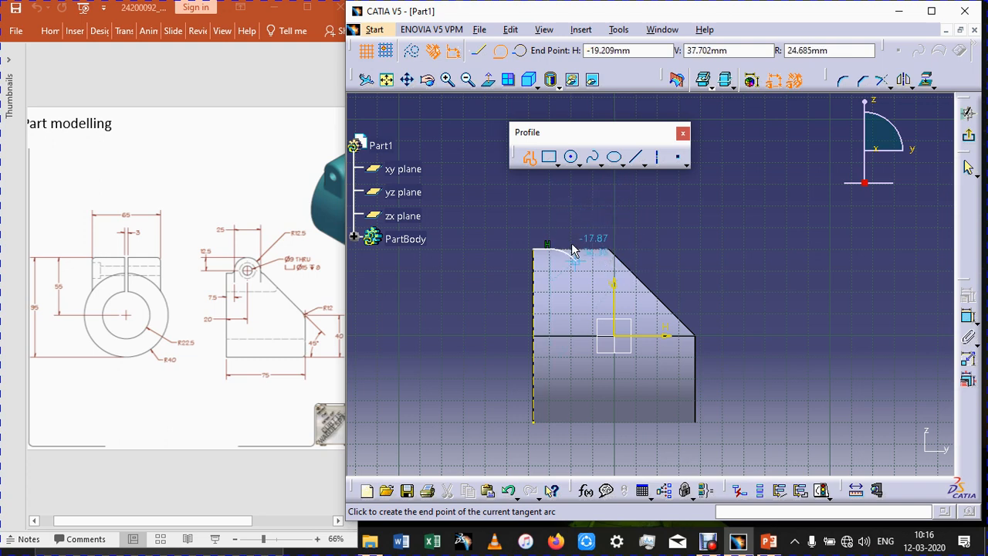
pyautogui.click(530, 158)
pyautogui.click(630, 184)
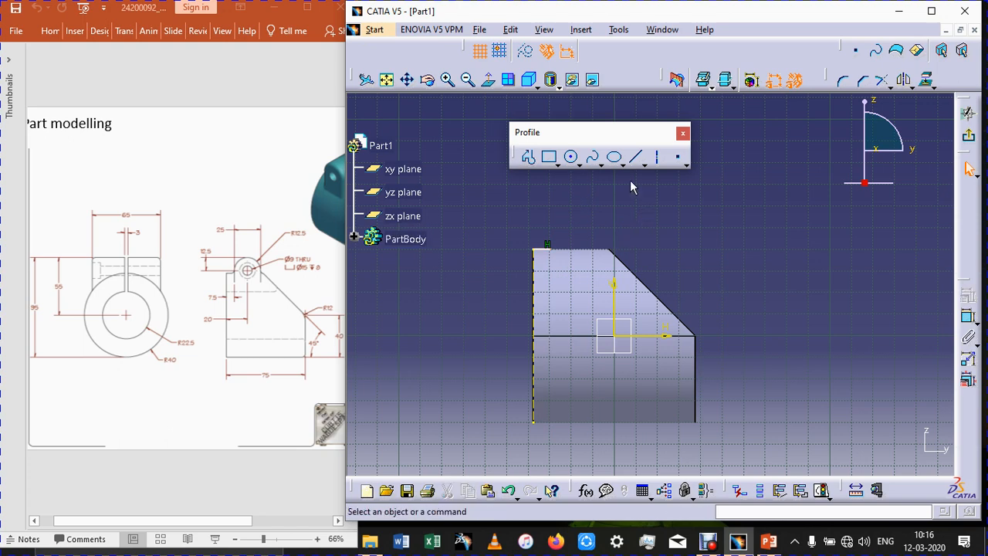
# Draw an upper semicircular arc of about 10 mm radius, starting at the short horizontal line's free end and ending at the same height.
pyautogui.click(579, 163)
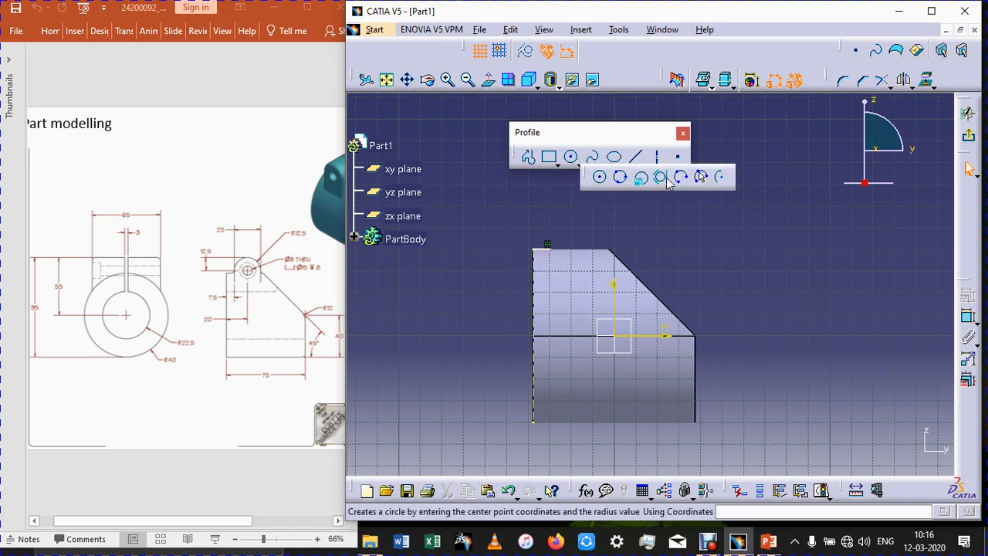
pyautogui.click(714, 179)
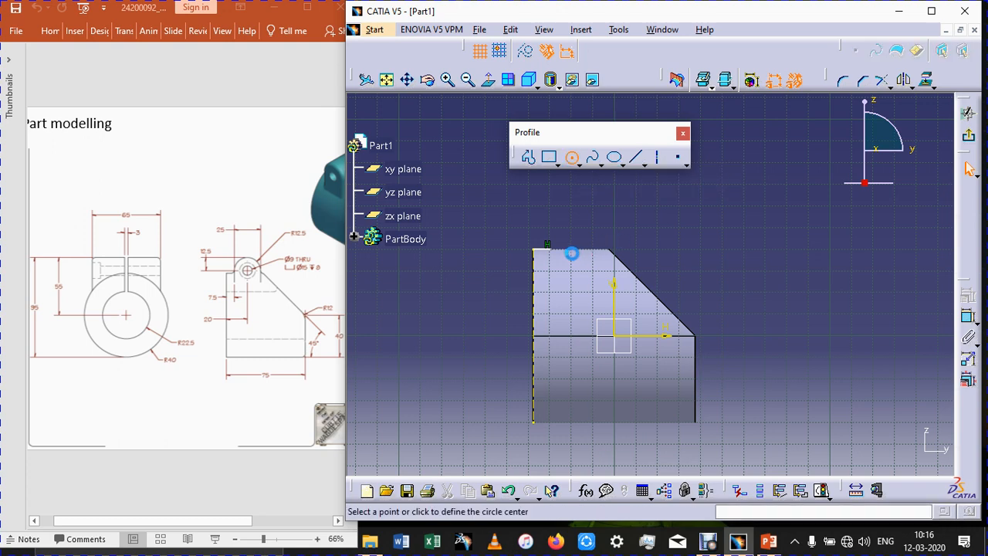
pyautogui.click(572, 250)
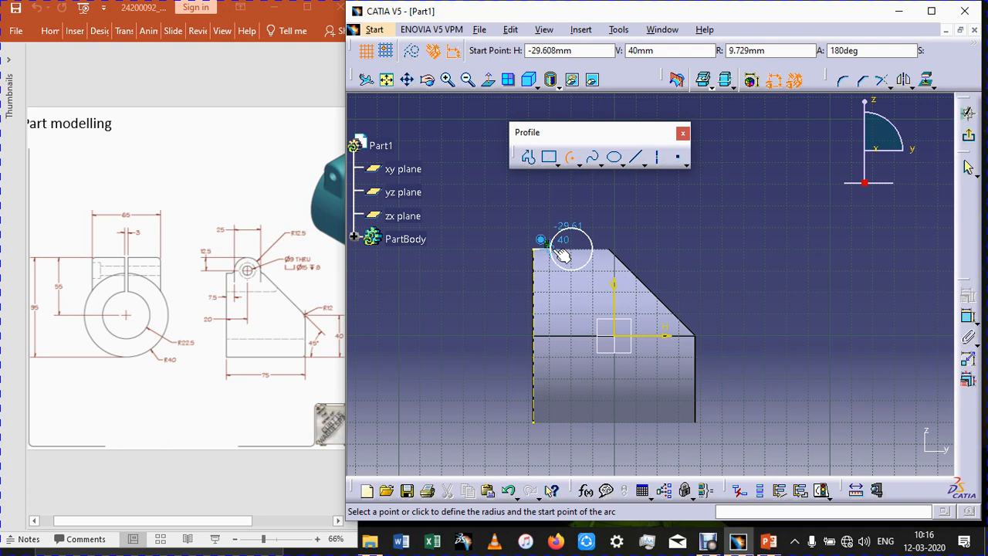
pyautogui.click(547, 246)
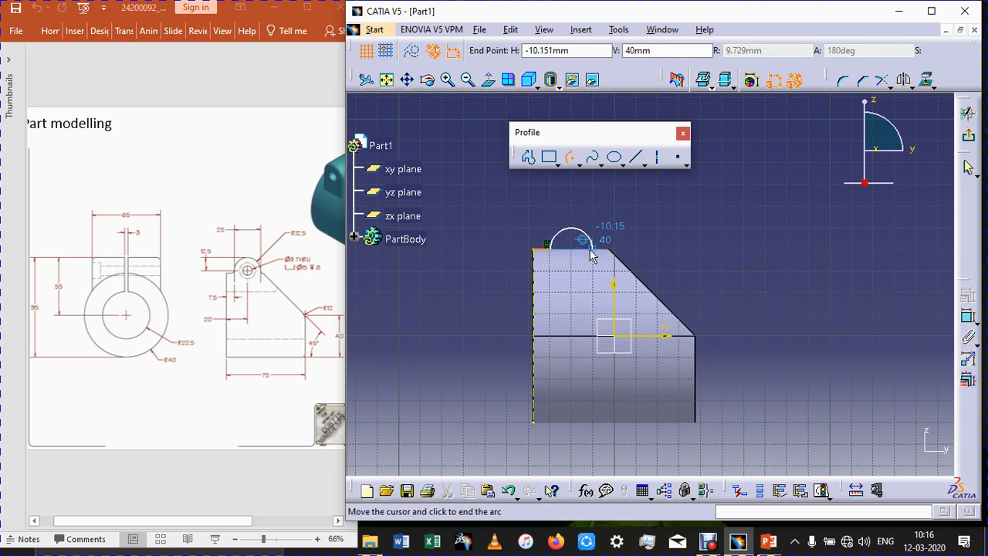
pyautogui.click(592, 251)
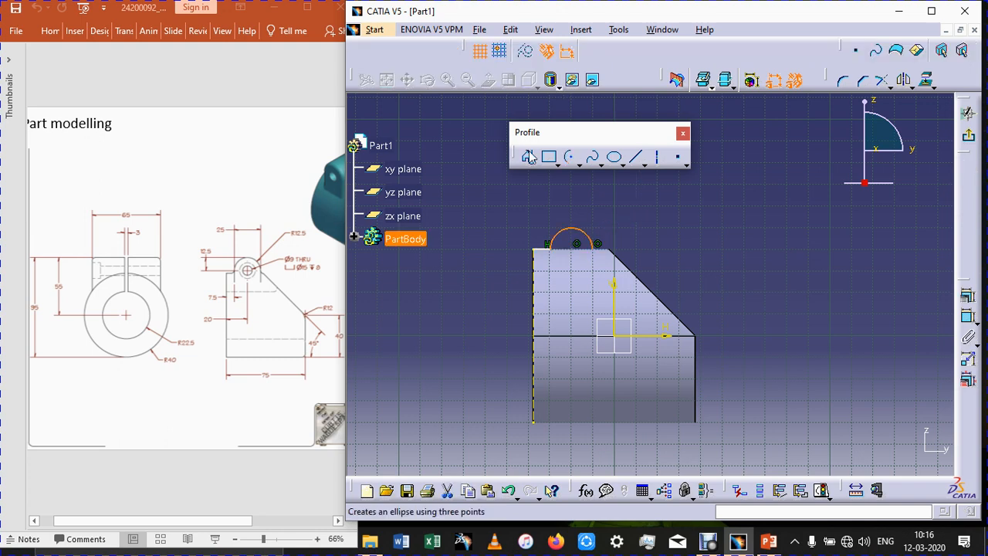
pyautogui.click(529, 159)
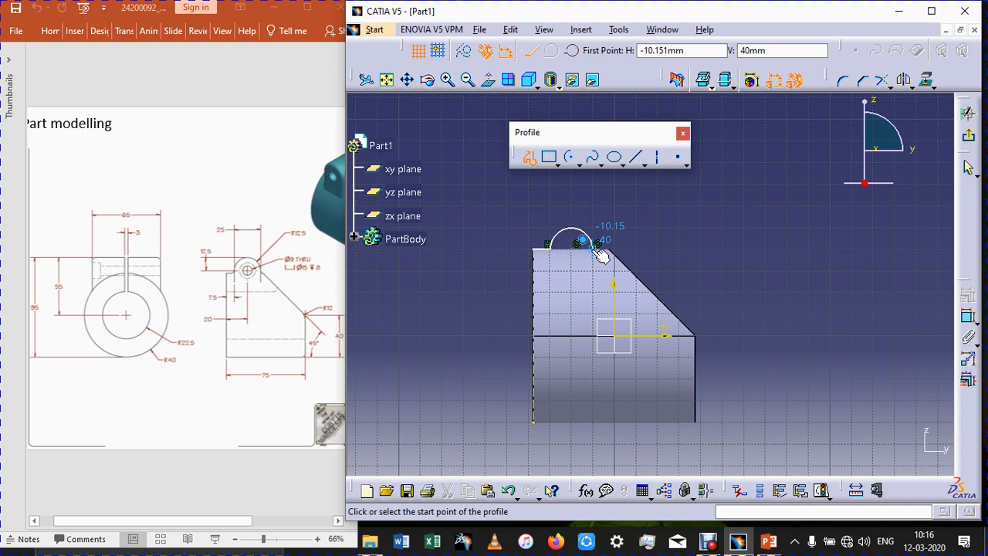
pyautogui.click(579, 165)
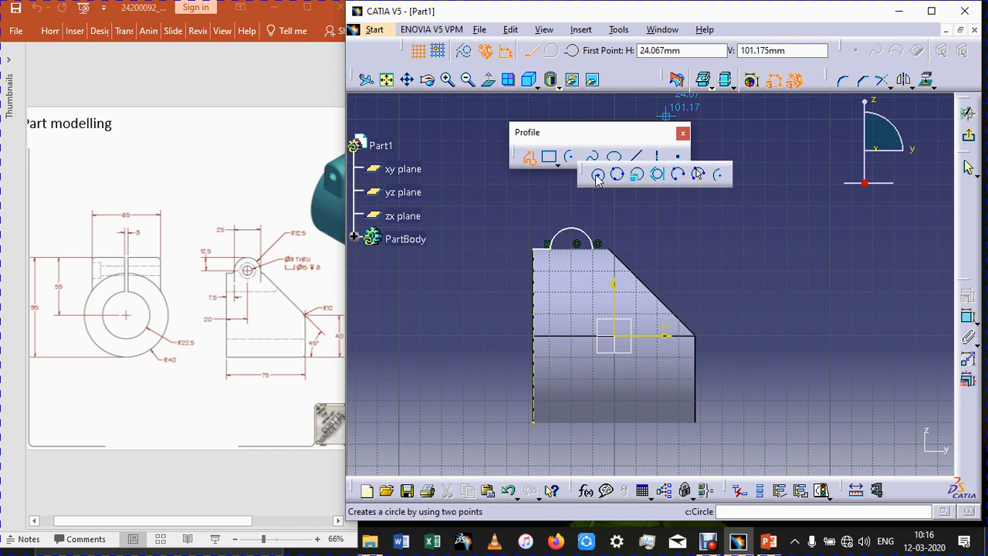
pyautogui.click(597, 176)
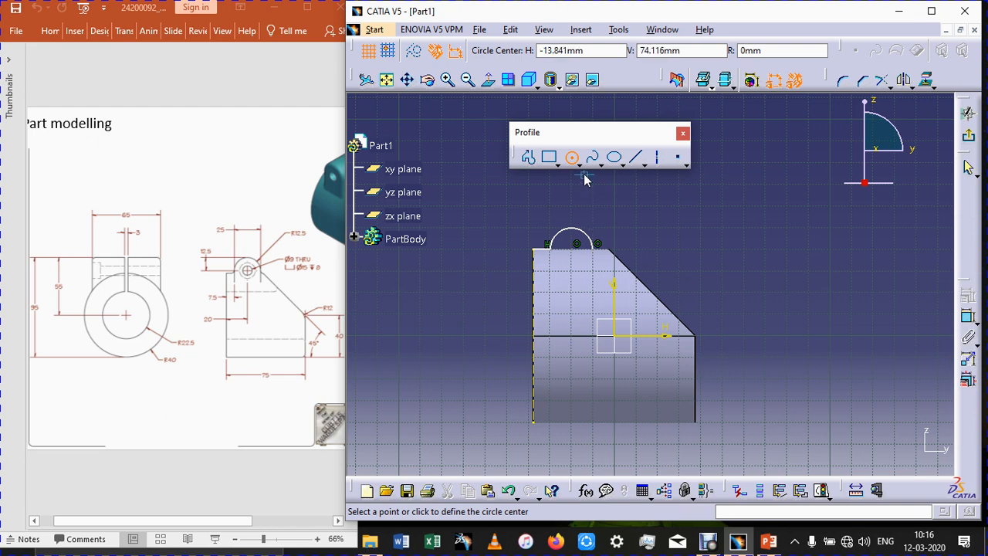
pyautogui.click(572, 158)
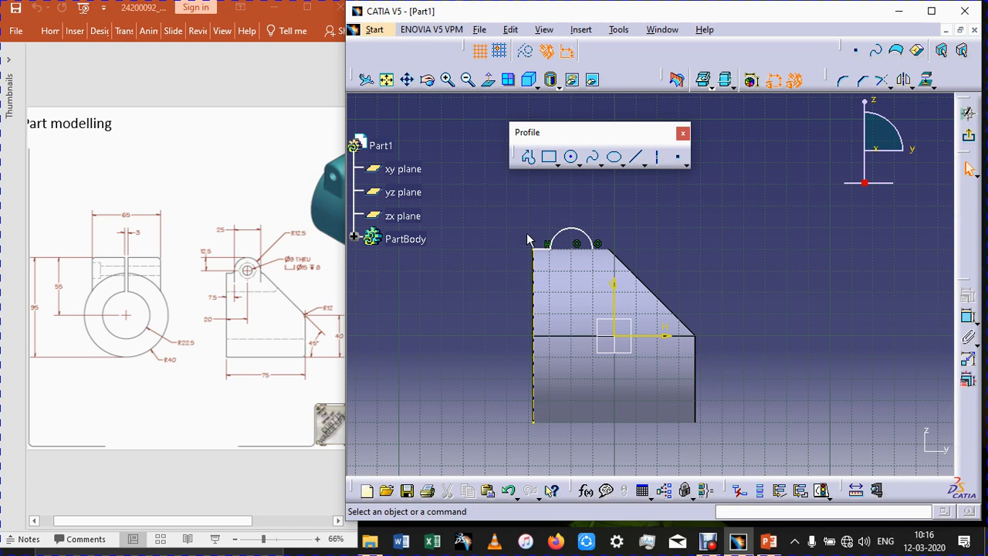
# Dimension the length of the short horizontal line beside the arc.
pyautogui.click(969, 323)
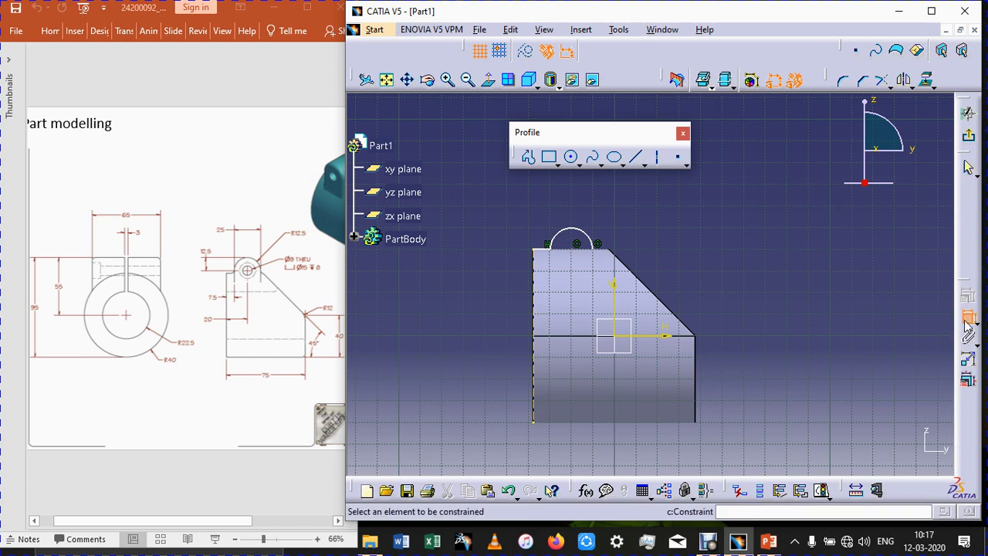
pyautogui.click(554, 255)
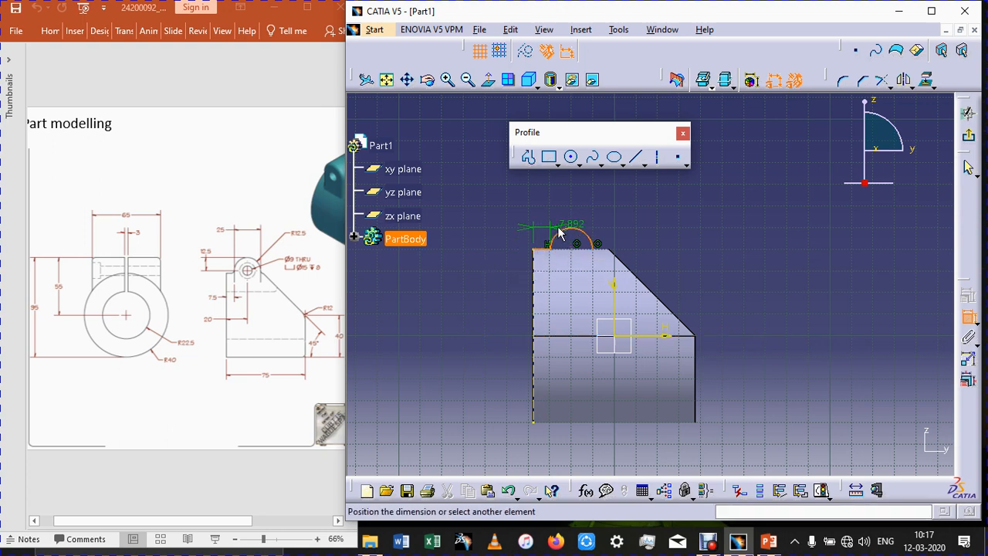
pyautogui.hotkey('ctrl', 'z')
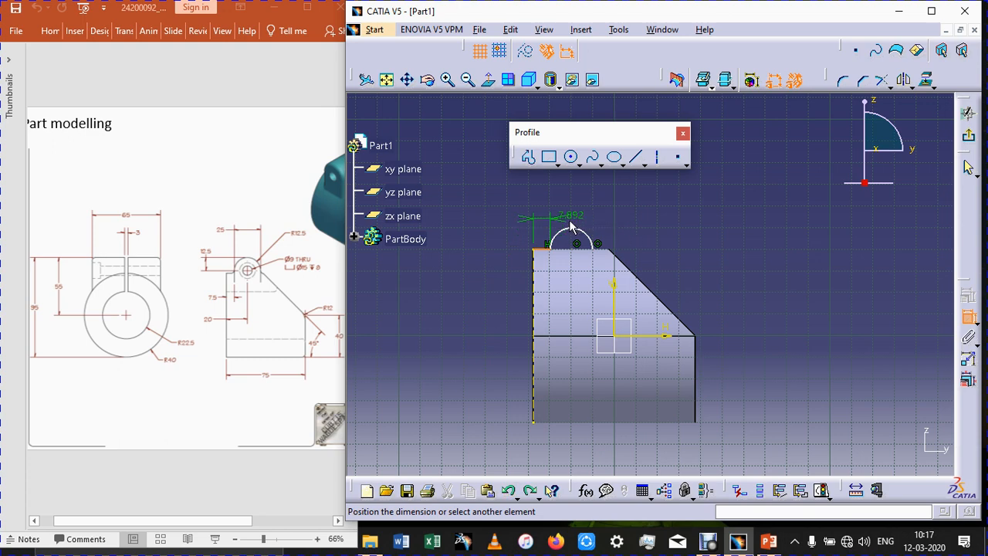
pyautogui.click(500, 282)
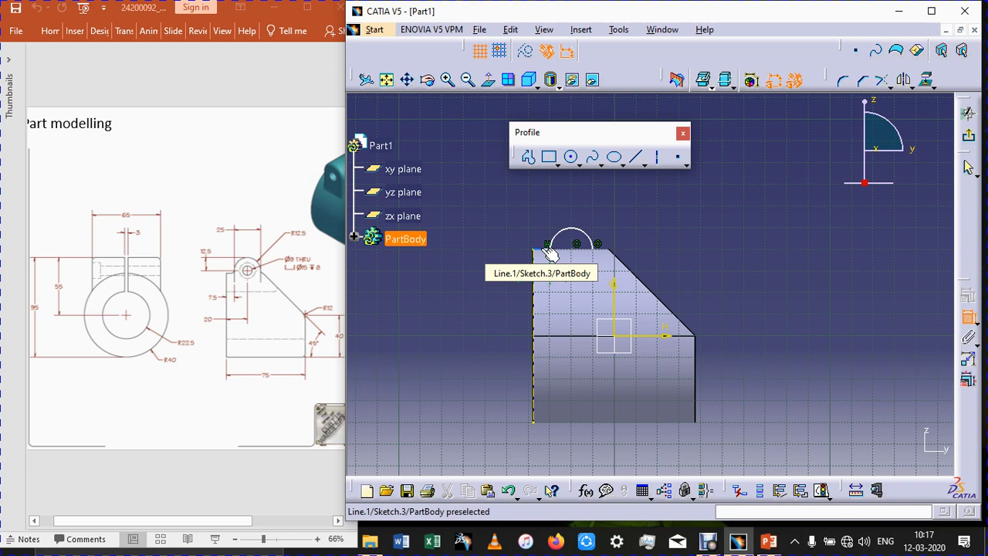
# Try to dimension the arc's height above the short line and its centre's distance from the vertical construction line.
pyautogui.click(570, 229)
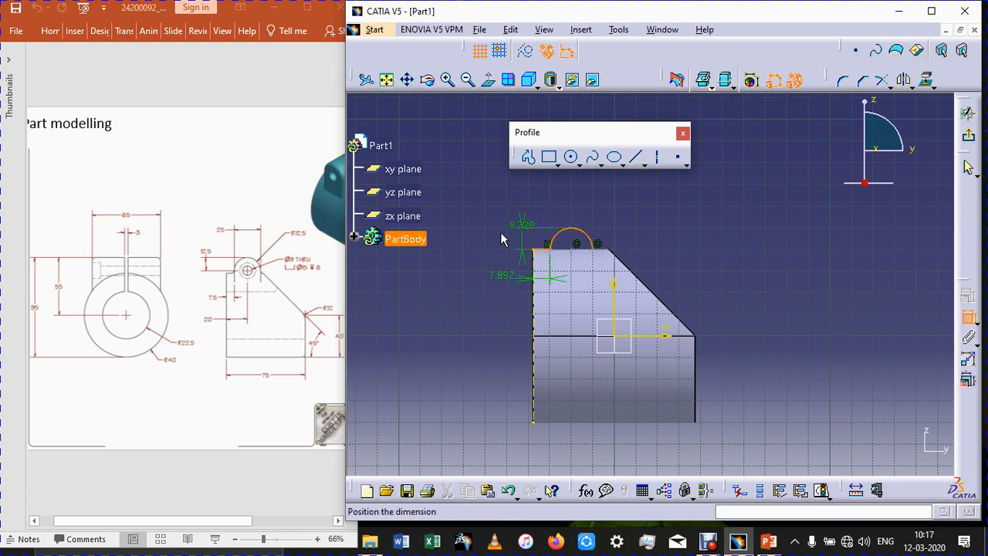
pyautogui.click(496, 247)
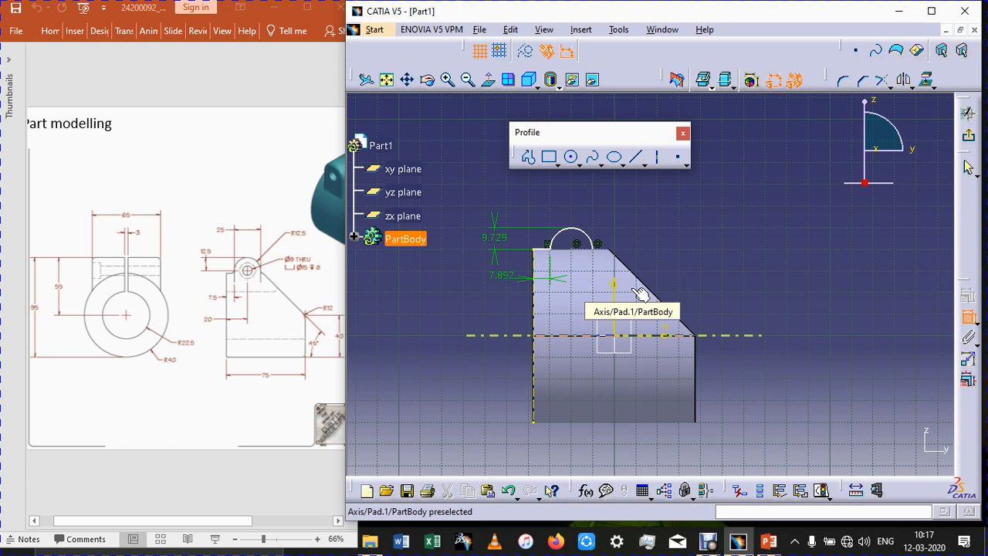
pyautogui.click(541, 267)
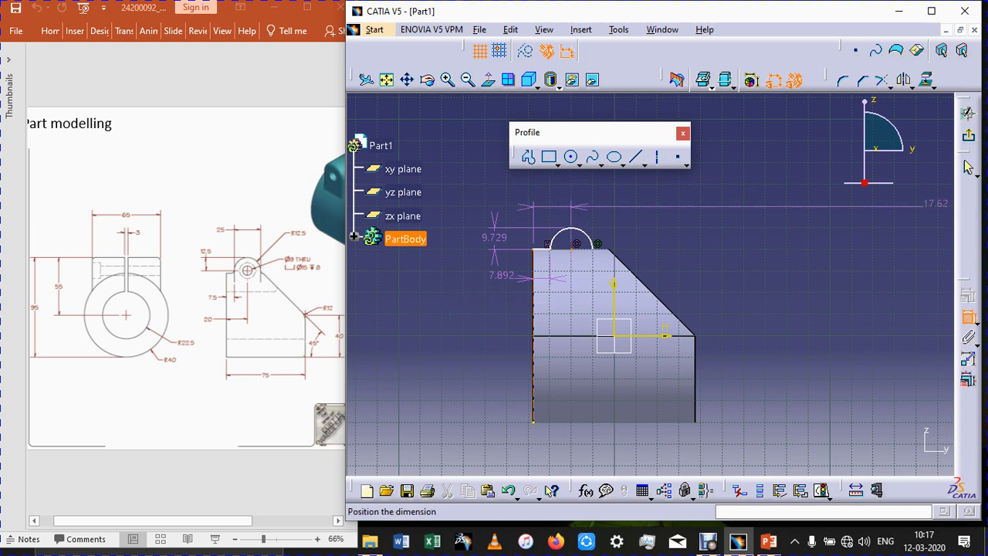
pyautogui.click(969, 314)
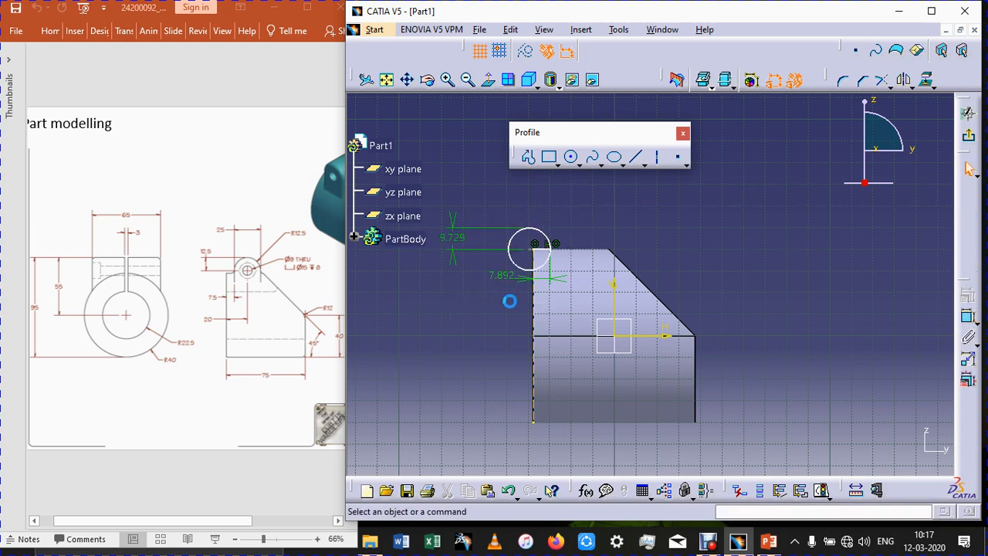
pyautogui.hotkey('ctrl', 'z')
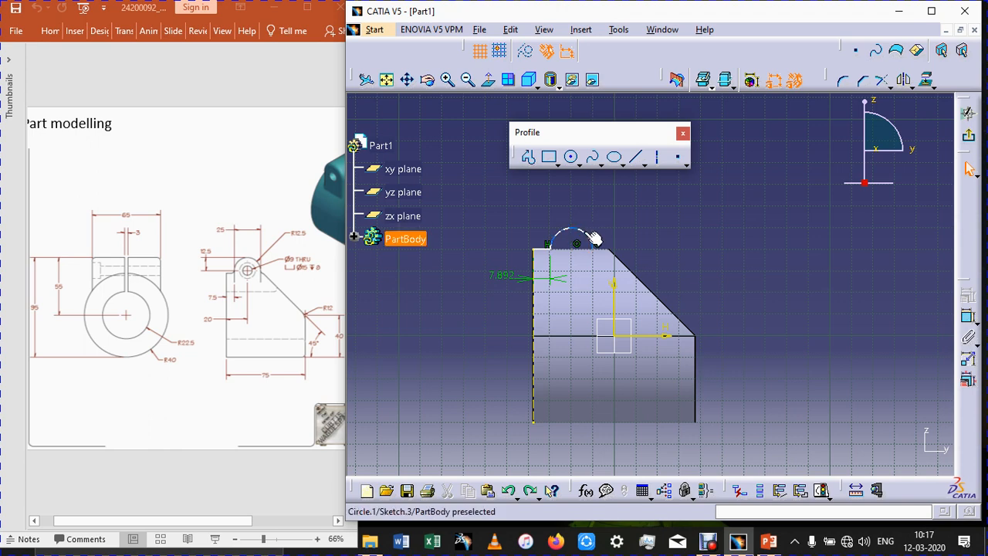
# Dimension the arc's radius and set it to 12.5 mm.
pyautogui.click(969, 317)
pyautogui.click(571, 228)
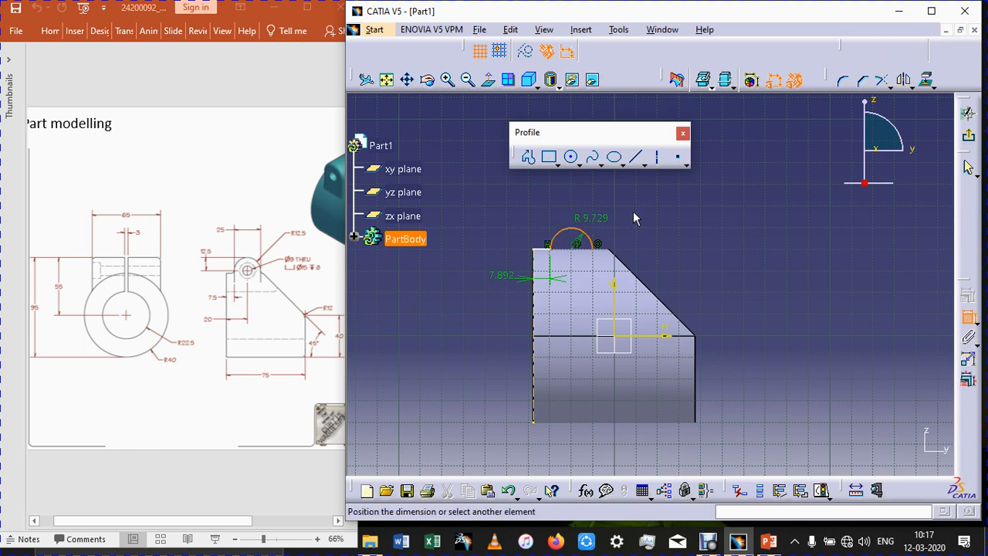
pyautogui.click(613, 204)
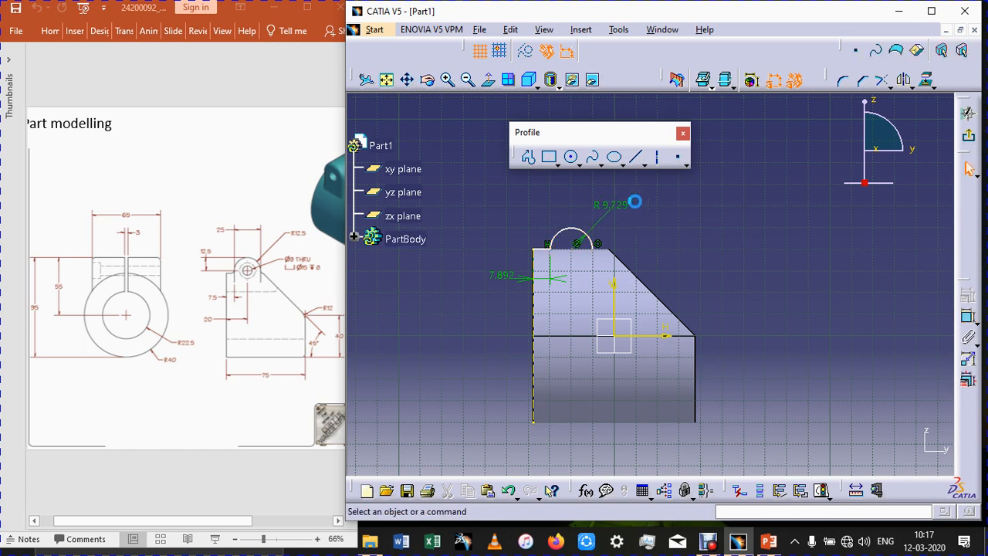
pyautogui.doubleClick(617, 209)
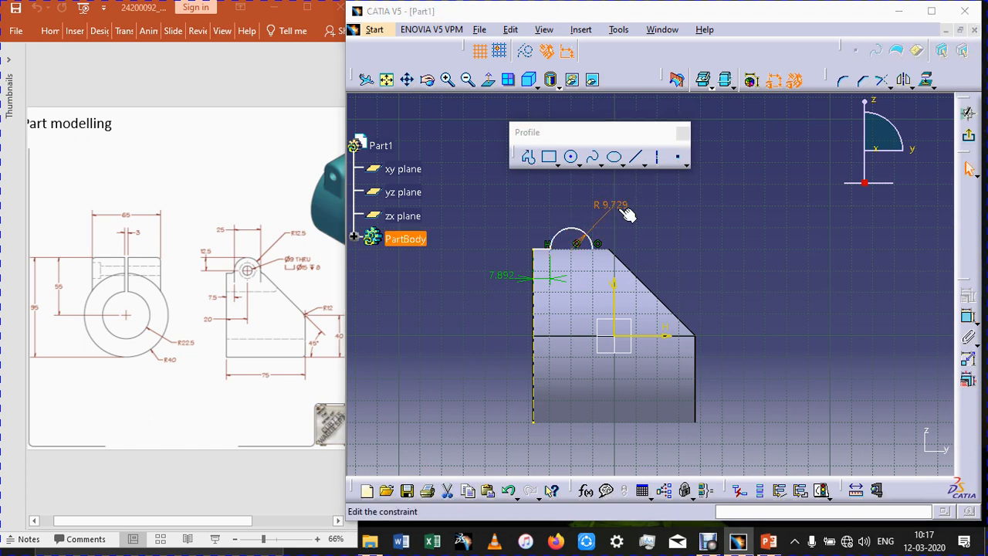
pyautogui.write('12.5')
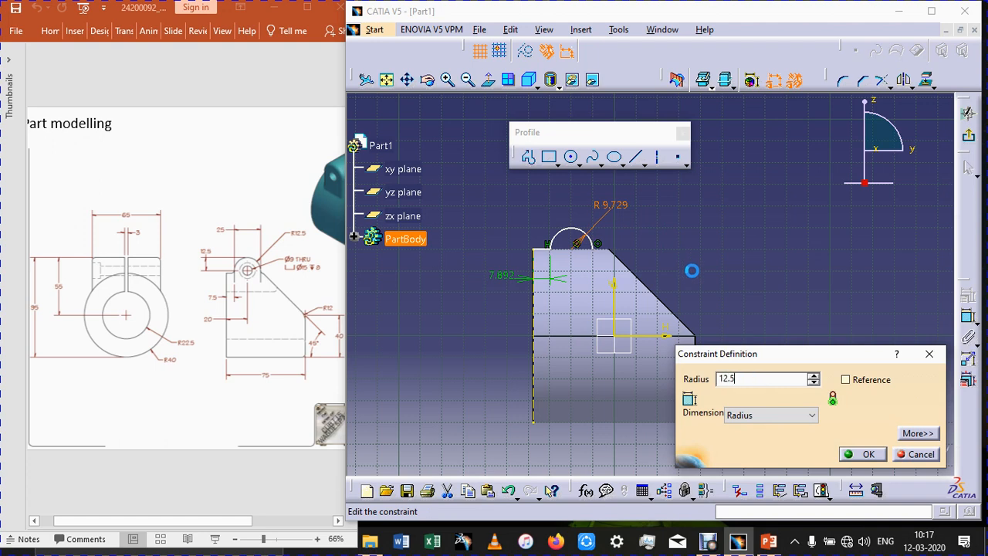
pyautogui.press('Return')
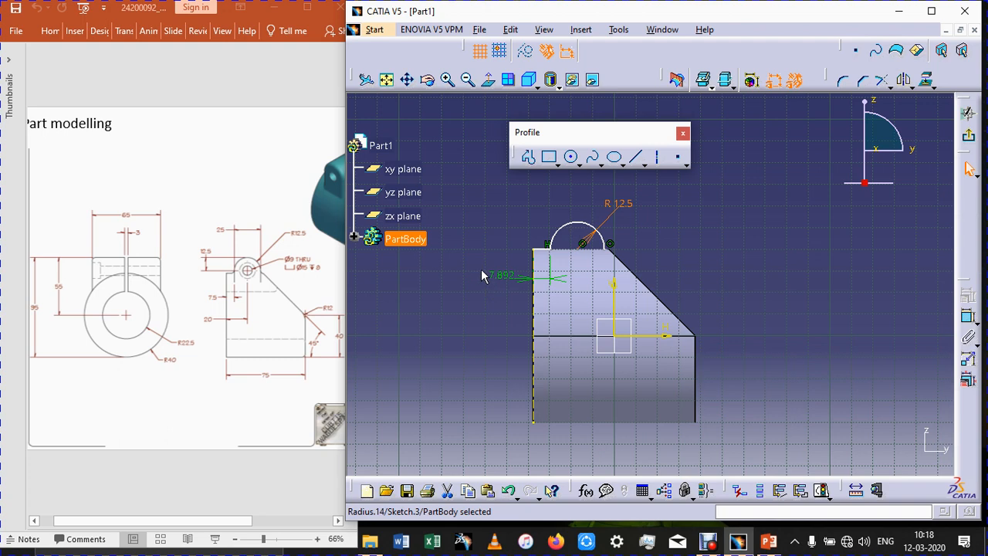
# Set the short horizontal line's length to 7.5 mm and convert the line to a construction element.
pyautogui.doubleClick(515, 280)
pyautogui.write('7.5')
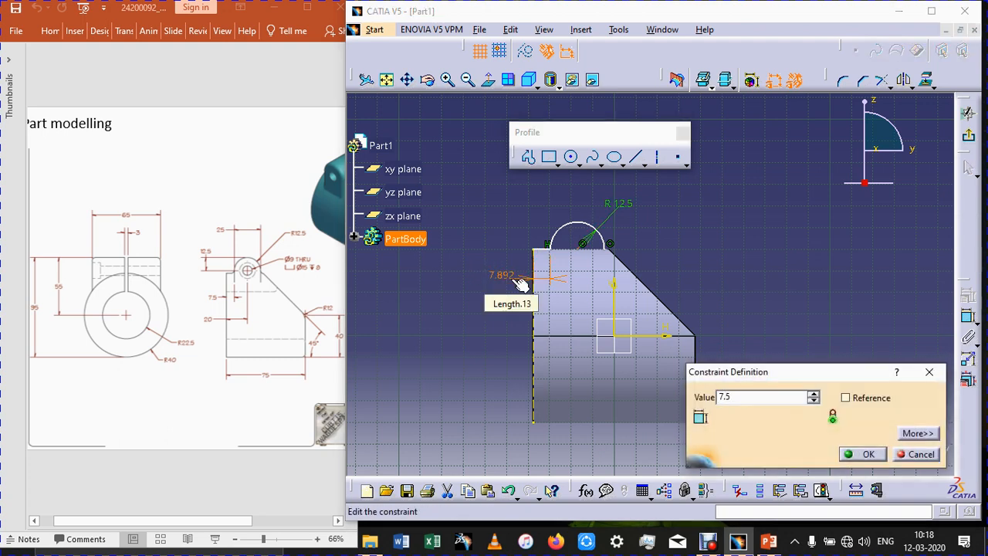
pyautogui.press('Return')
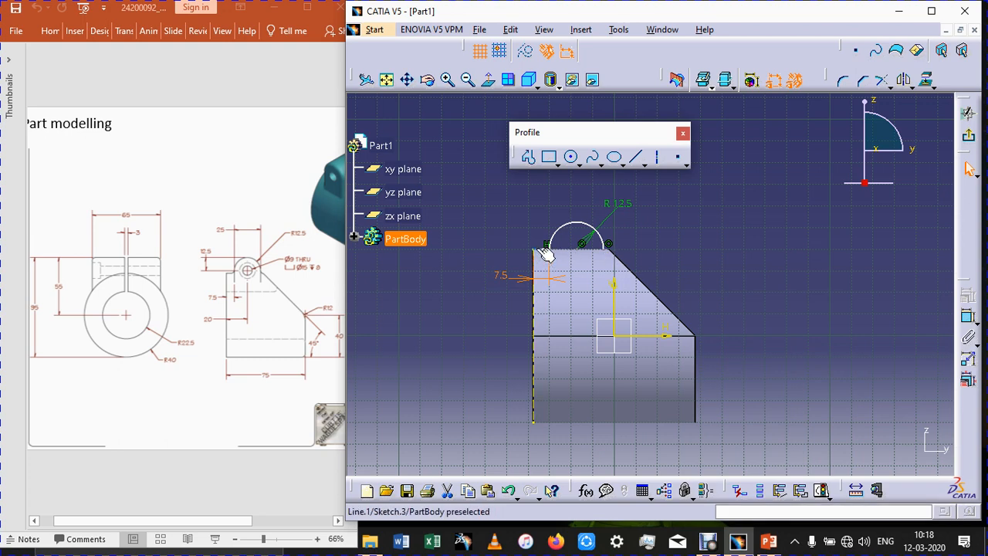
pyautogui.click(526, 51)
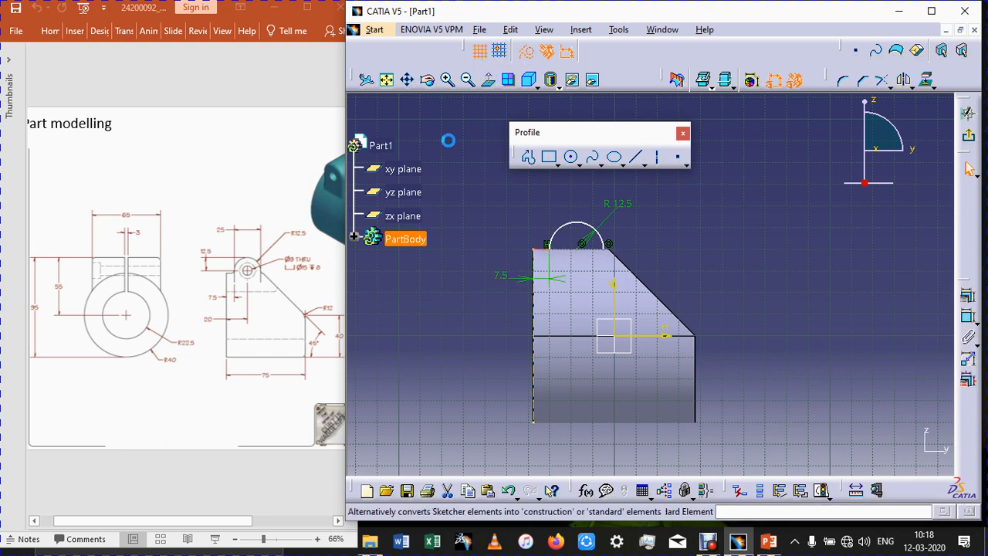
# Draw a vertical line about 9 mm long downwards from the arc's end at the short construction line.
pyautogui.click(638, 159)
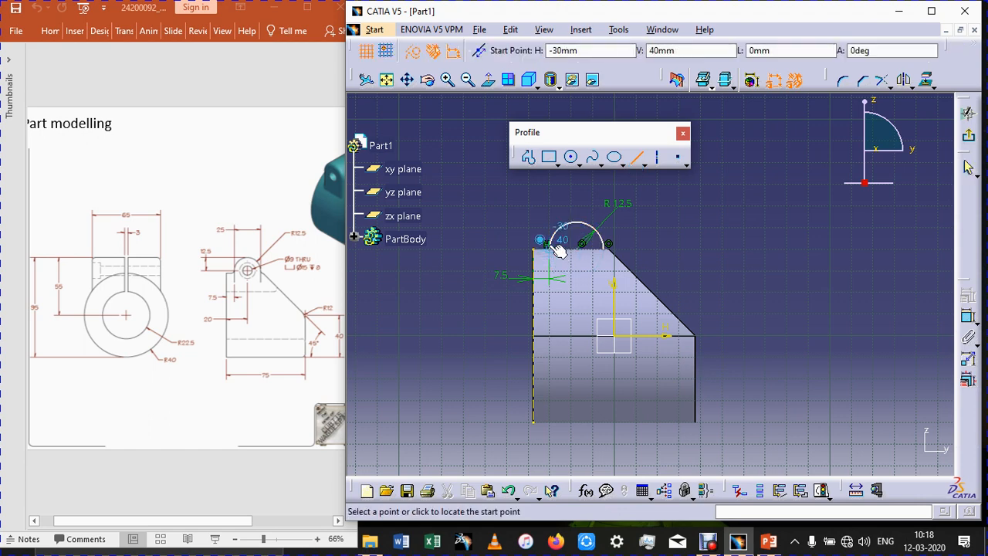
pyautogui.click(558, 253)
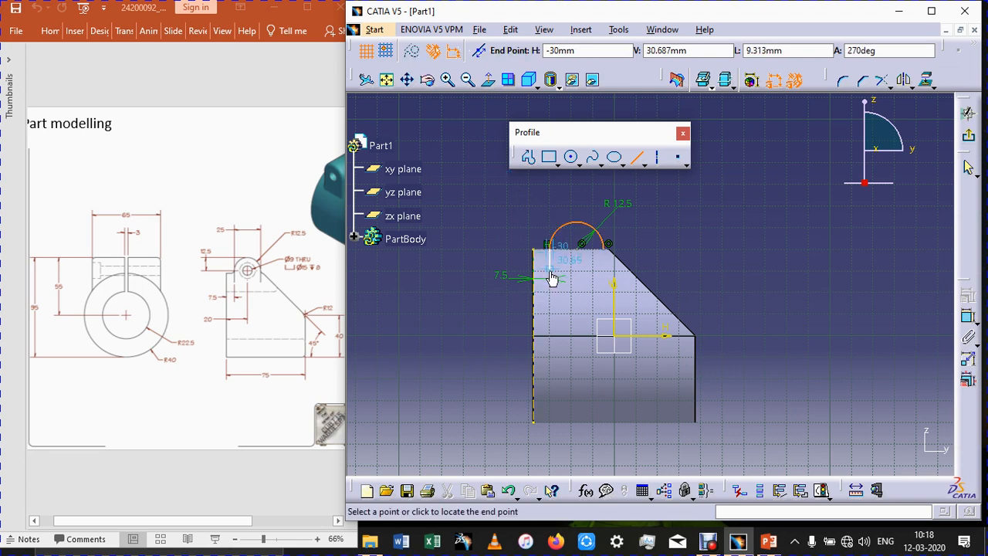
pyautogui.press('Escape')
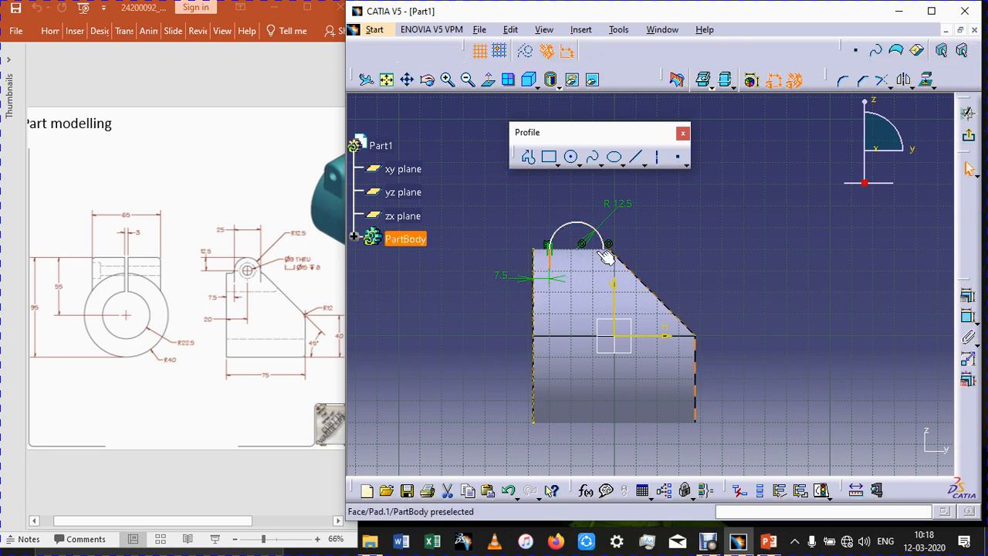
# Close the lug profile with a vertical line about 9 mm down from the arc's other end and a horizontal line to the first vertical line's lower end.
pyautogui.click(528, 156)
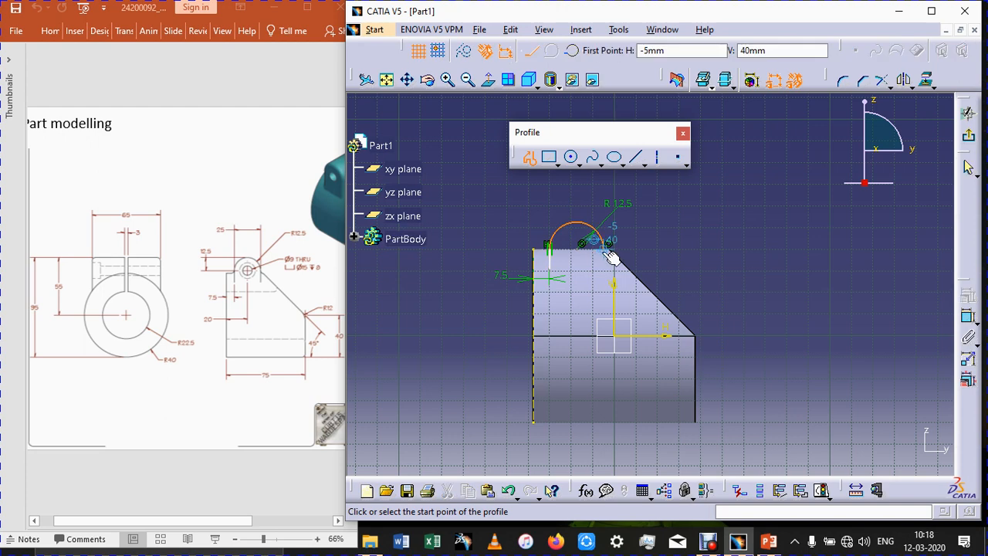
pyautogui.click(609, 247)
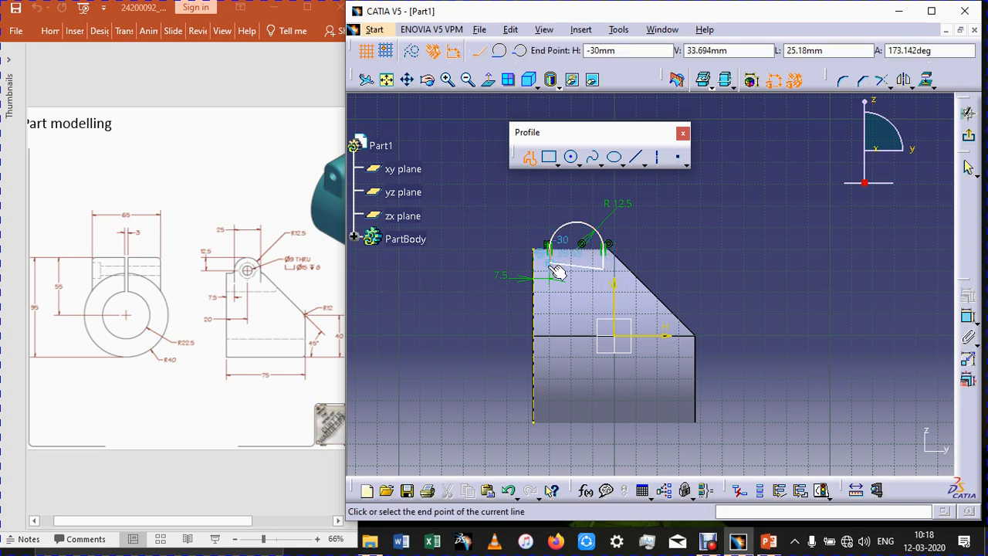
pyautogui.click(572, 269)
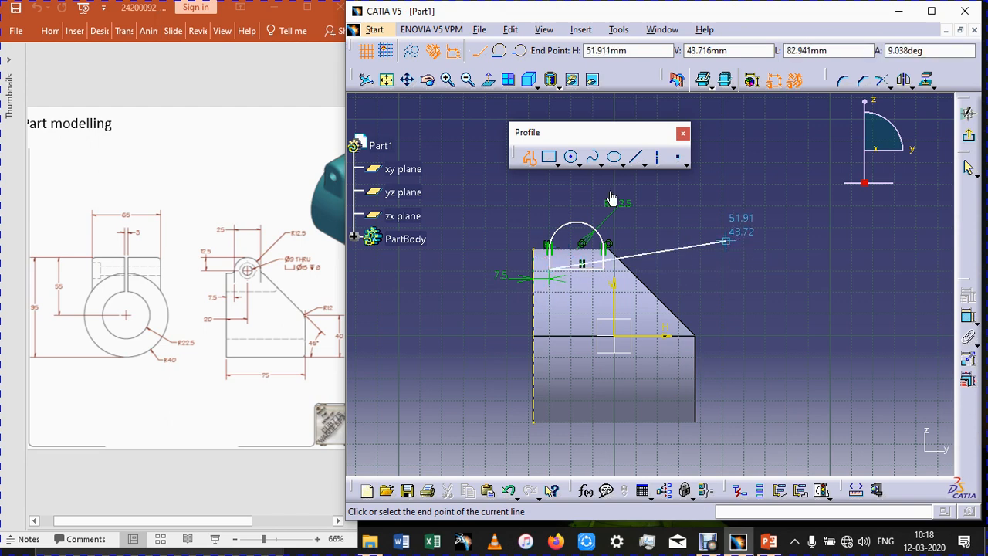
pyautogui.press('Escape')
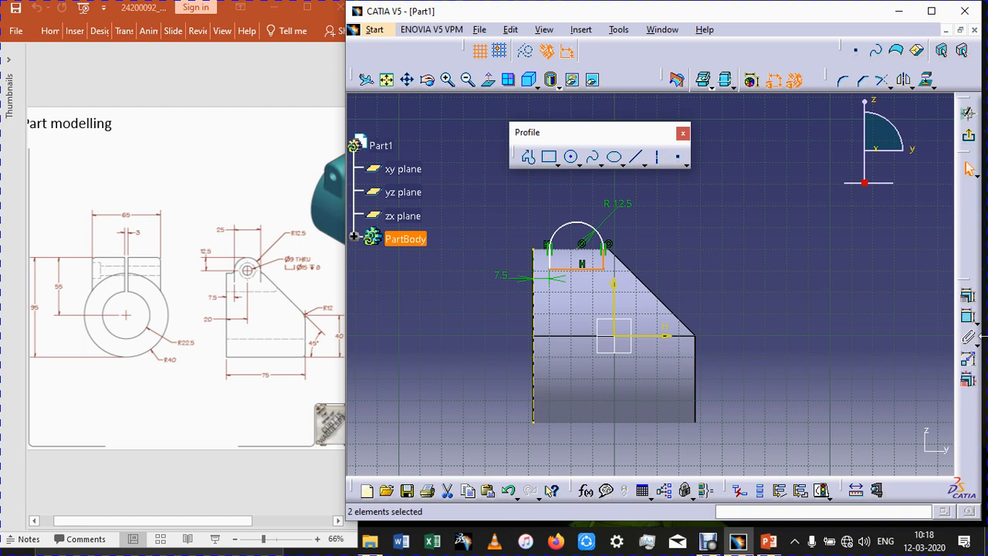
# Try to dimension the angle between the profile's lower horizontal line and its positive-H vertical line.
pyautogui.click(967, 321)
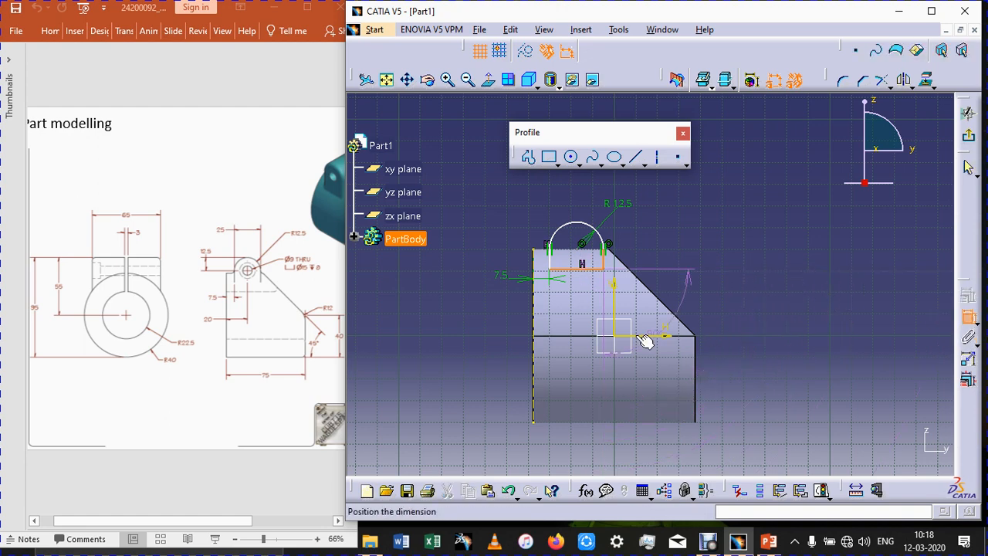
pyautogui.click(968, 320)
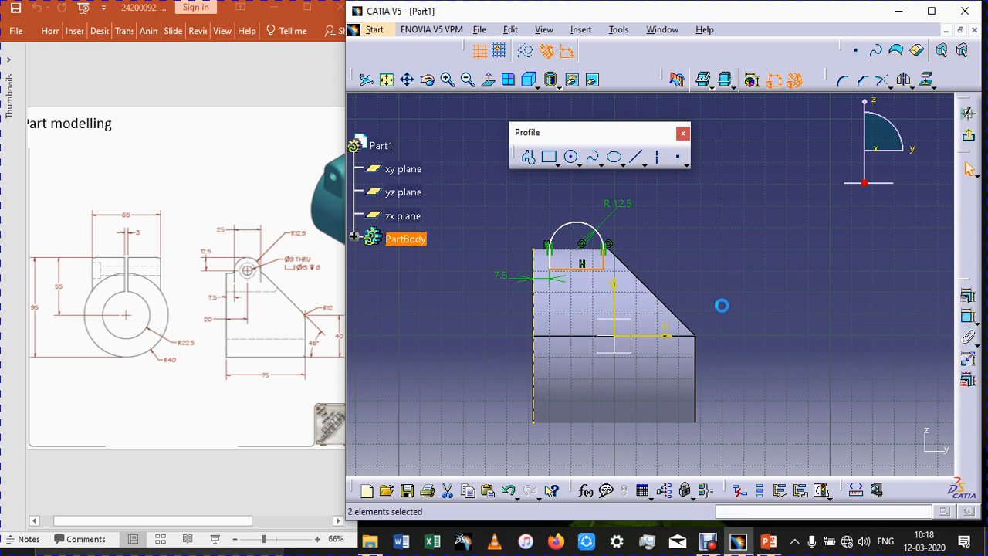
# Dimension the distance from the lug profile's lower line to the horizontal axis, set it to 22.5 mm, and exit the sketch.
pyautogui.click(667, 341)
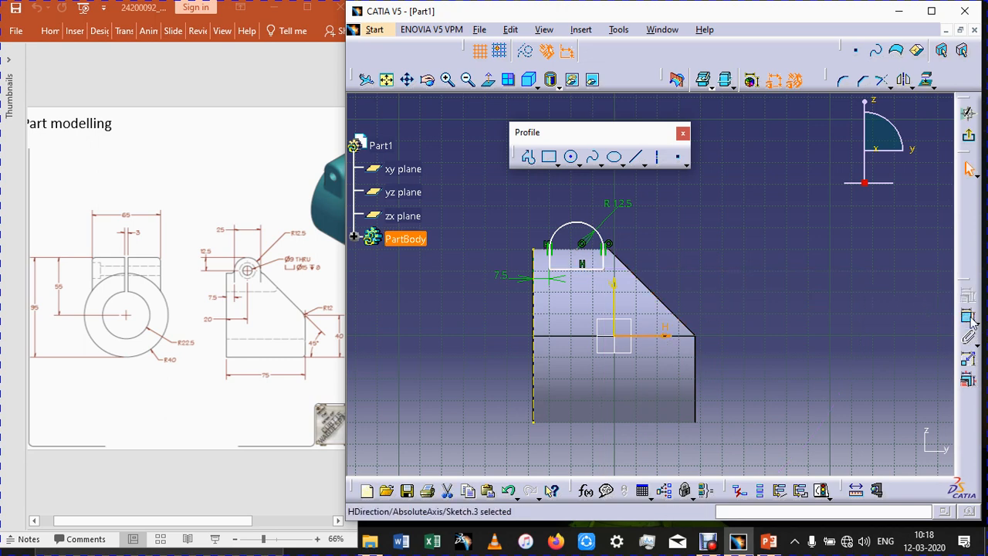
pyautogui.click(589, 271)
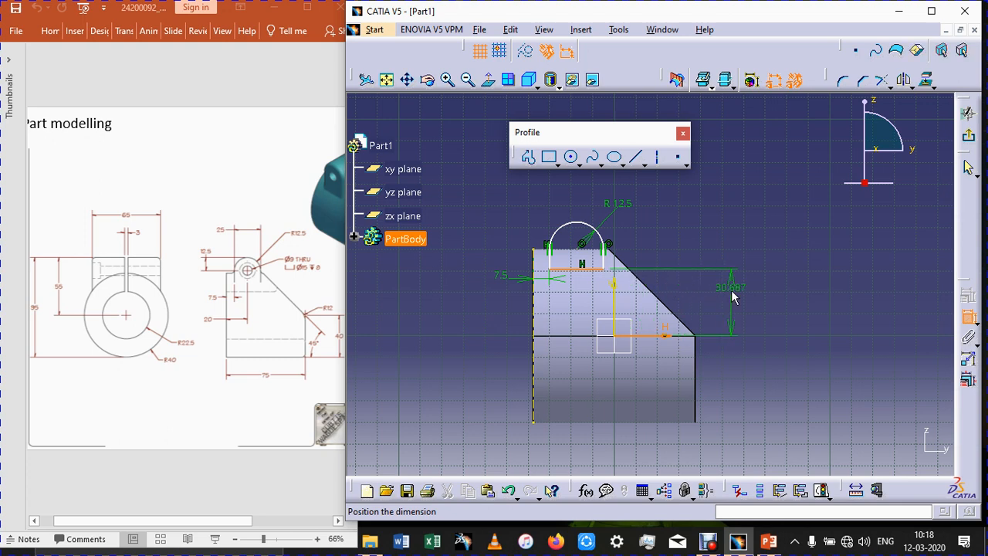
pyautogui.click(731, 290)
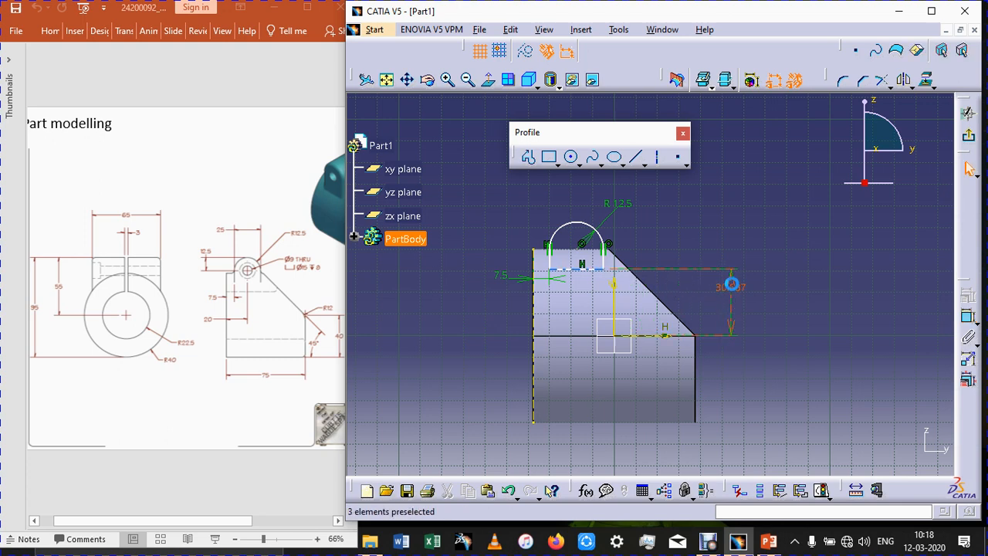
pyautogui.doubleClick(733, 287)
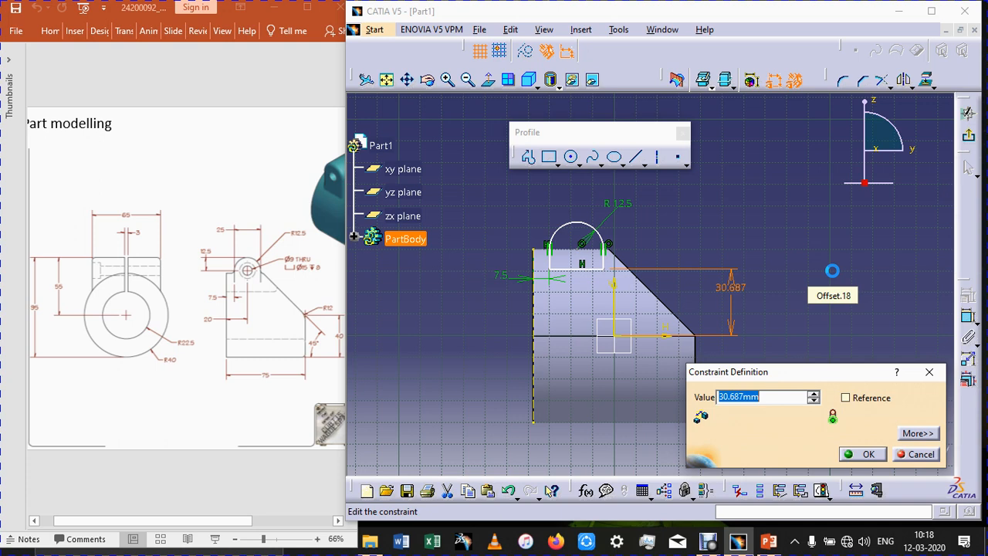
pyautogui.write('22')
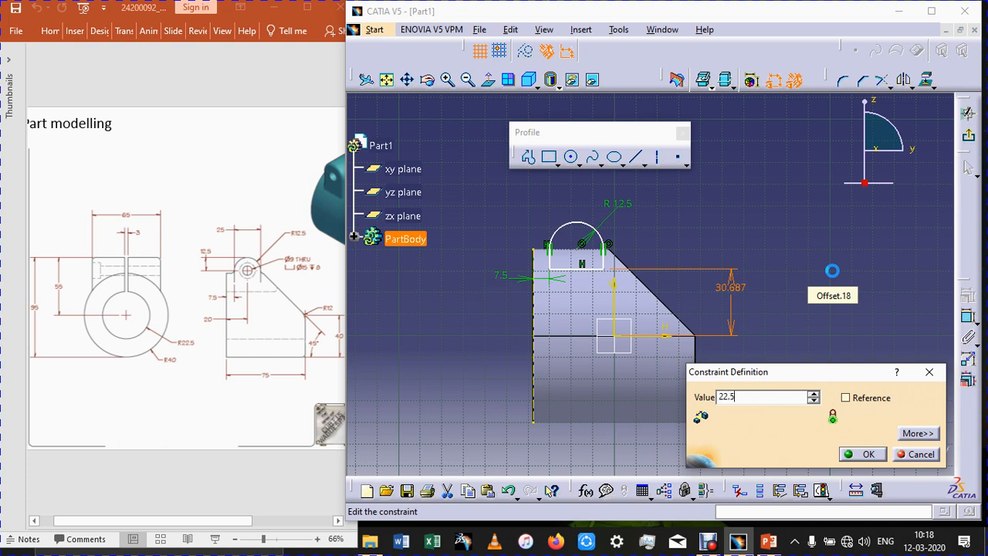
pyautogui.write('.5')
pyautogui.press('Return')
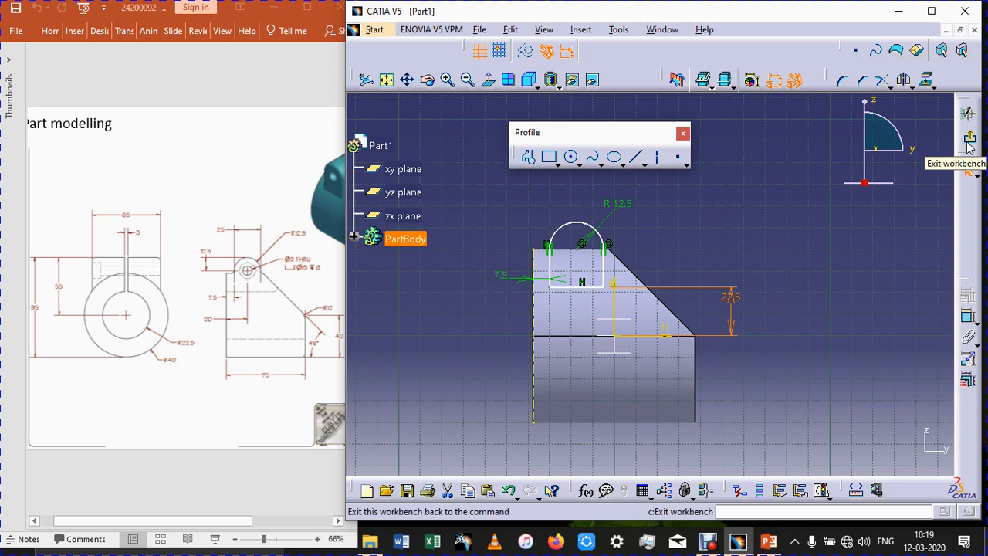
pyautogui.click(969, 142)
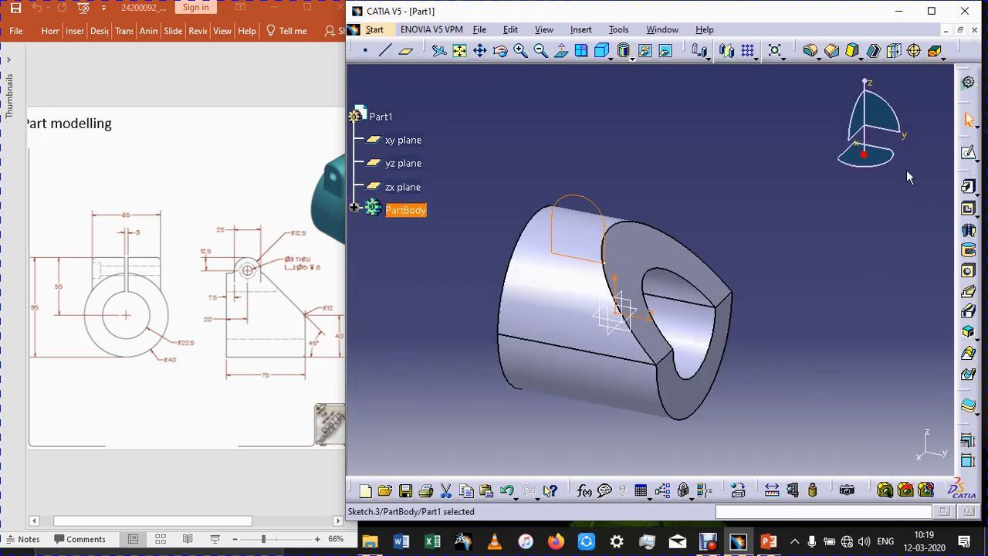
# Pad the lug profile with a length of 32.5 mm and mirrored extent.
pyautogui.click(968, 187)
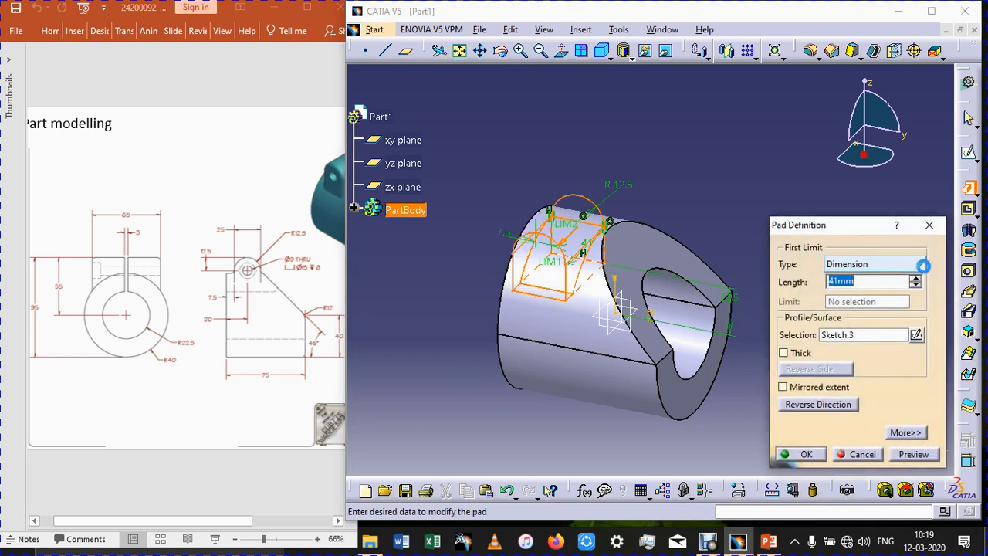
pyautogui.moveTo(530, 311); pyautogui.dragTo(789, 247, button='middle')
pyautogui.moveTo(863, 282); pyautogui.dragTo(753, 283)
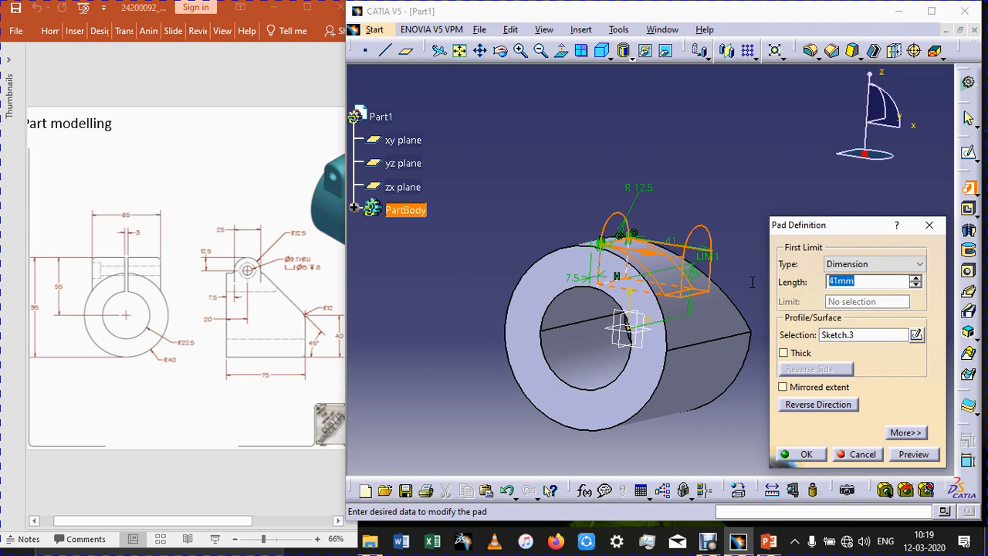
pyautogui.press('BackSpace')
pyautogui.click(800, 389)
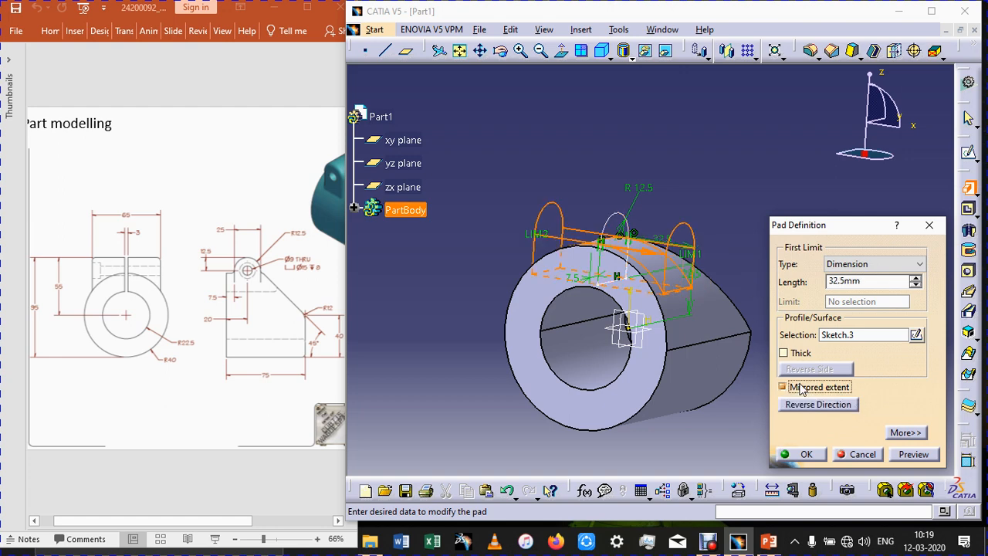
pyautogui.click(800, 455)
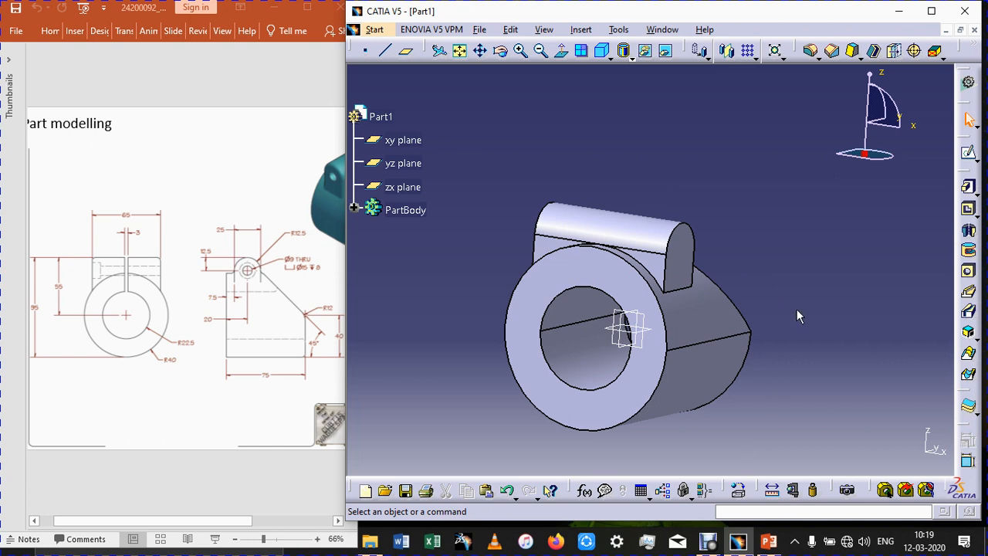
# Reopen the lug pad's sketch and set the lower line's offset from the horizontal axis to 20 mm.
pyautogui.doubleClick(687, 276)
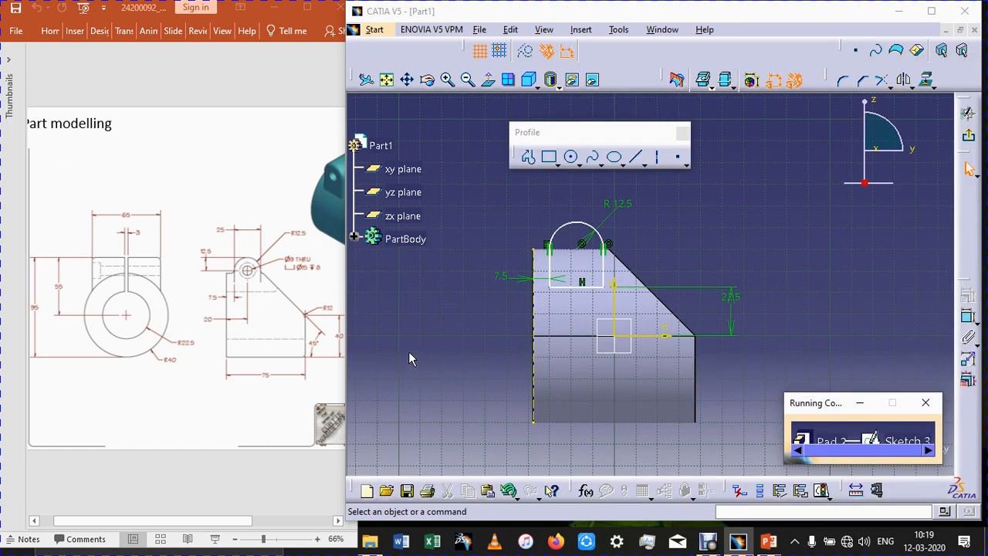
pyautogui.moveTo(410, 353)
pyautogui.mouseDown(button='middle')
pyautogui.moveTo(599, 329)
pyautogui.moveTo(502, 357)
pyautogui.moveTo(478, 347)
pyautogui.moveTo(530, 342)
pyautogui.mouseUp(button='middle')
pyautogui.doubleClick(739, 296)
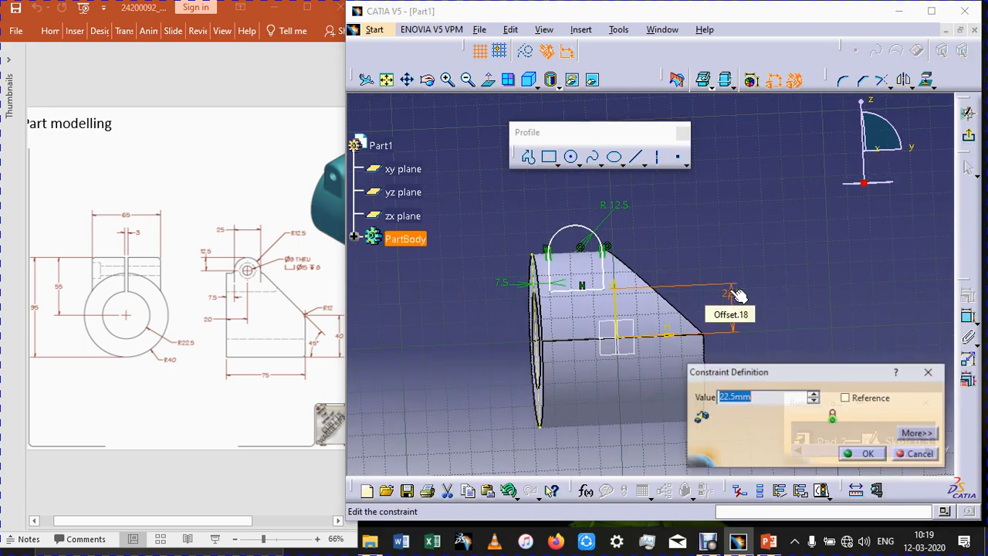
pyautogui.write('20')
pyautogui.press('Return')
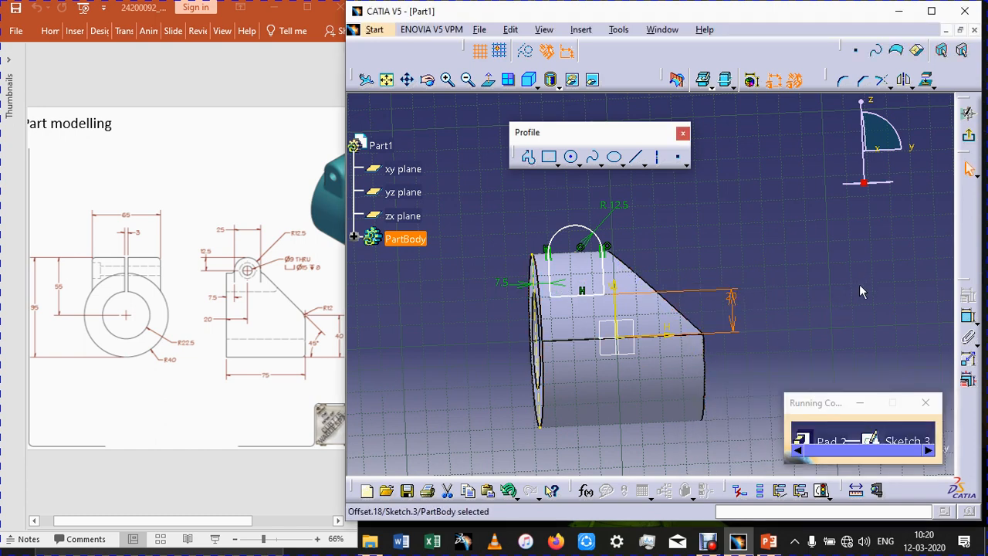
# Try offsets of 30 mm and 10 mm between the lug profile's lower line and the horizontal axis.
pyautogui.doubleClick(732, 301)
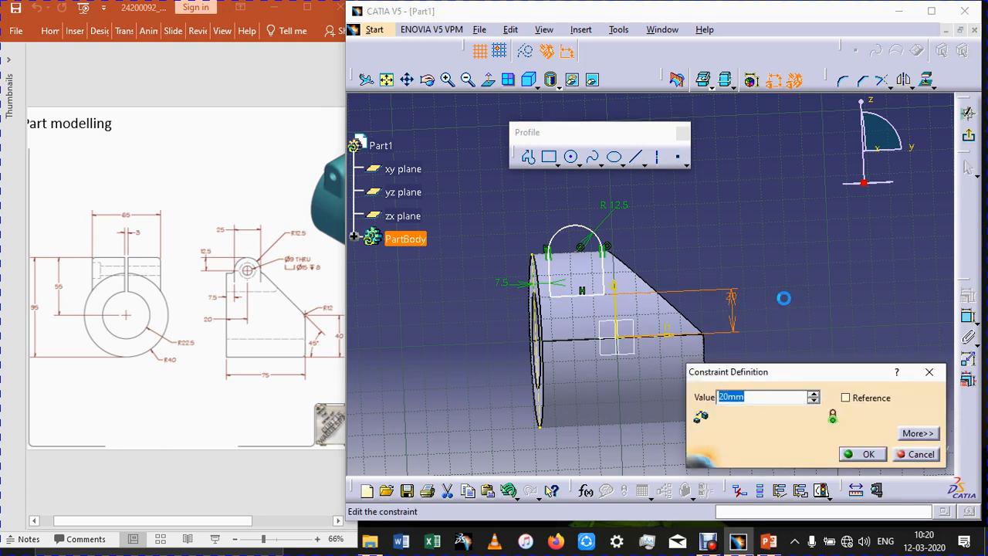
pyautogui.write('30')
pyautogui.press('Return')
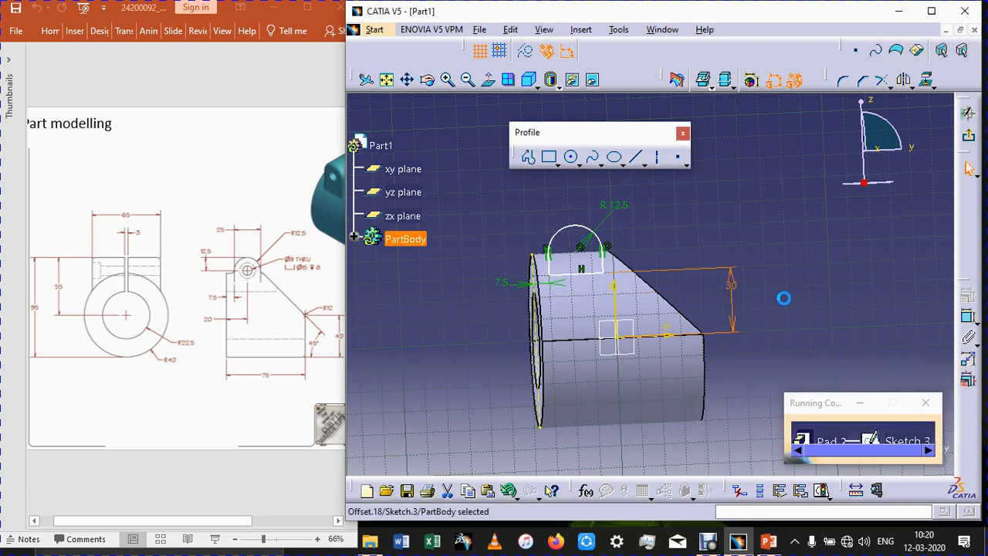
pyautogui.doubleClick(733, 288)
pyautogui.write('10')
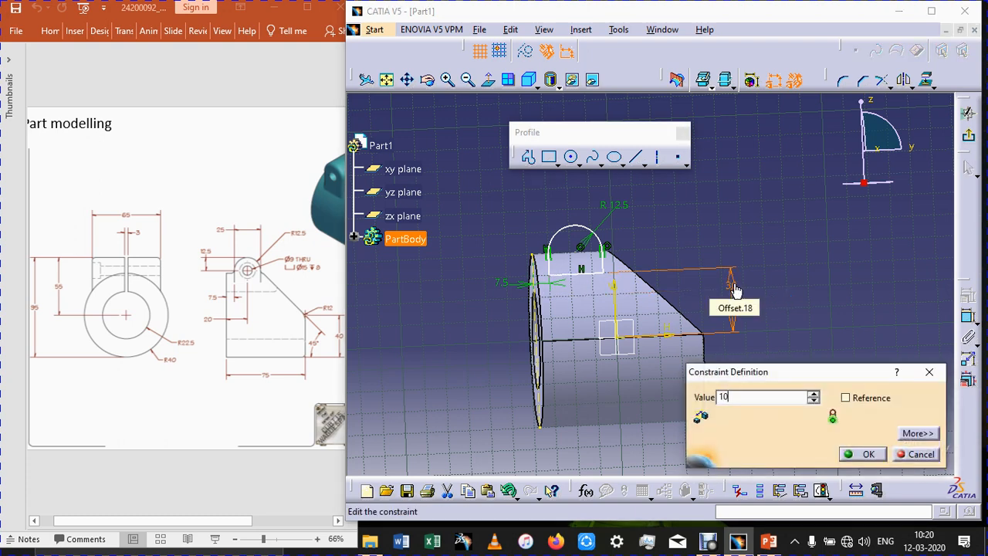
pyautogui.press('Return')
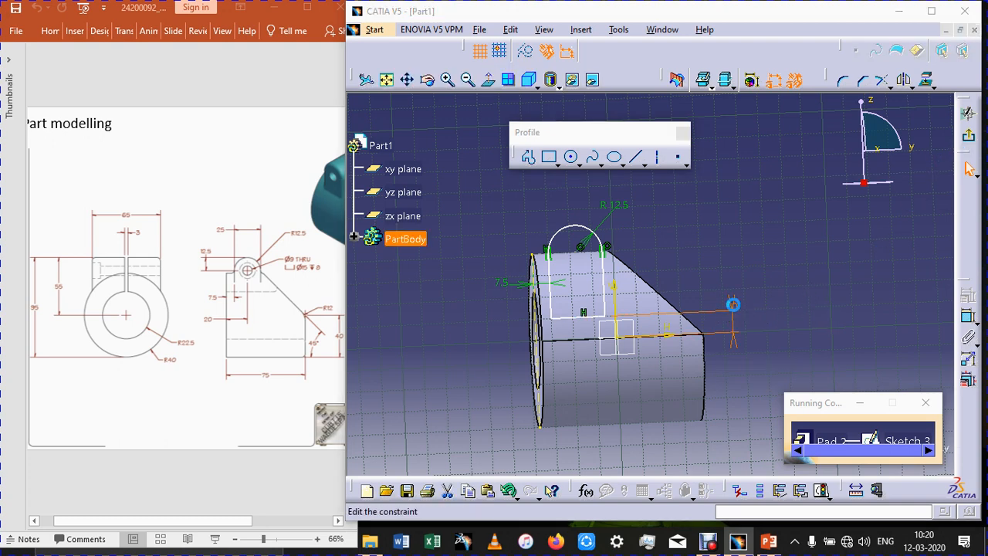
# Set the lower line's offset to 20 mm, exit the sketch, and apply the updated lug pad.
pyautogui.doubleClick(732, 310)
pyautogui.write('20mm')
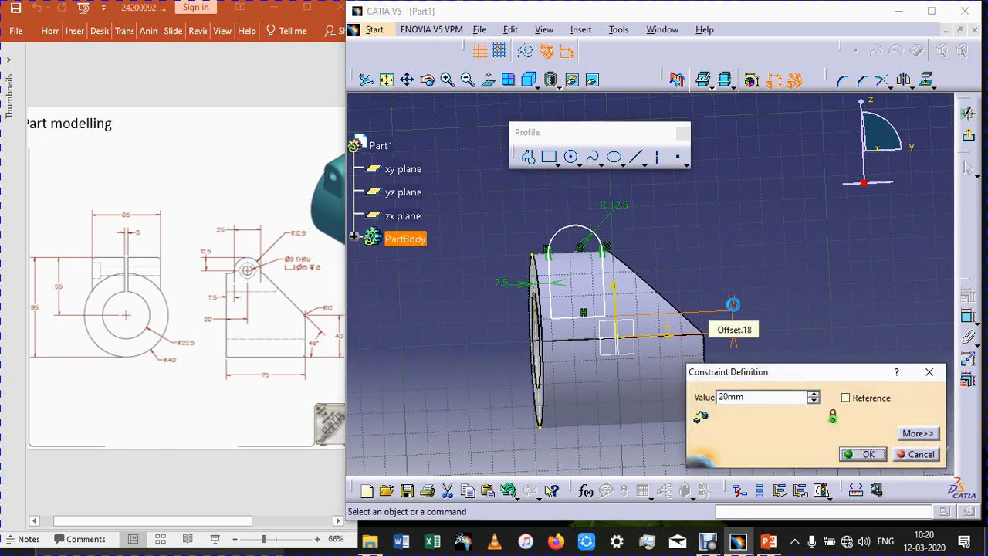
pyautogui.press('Return')
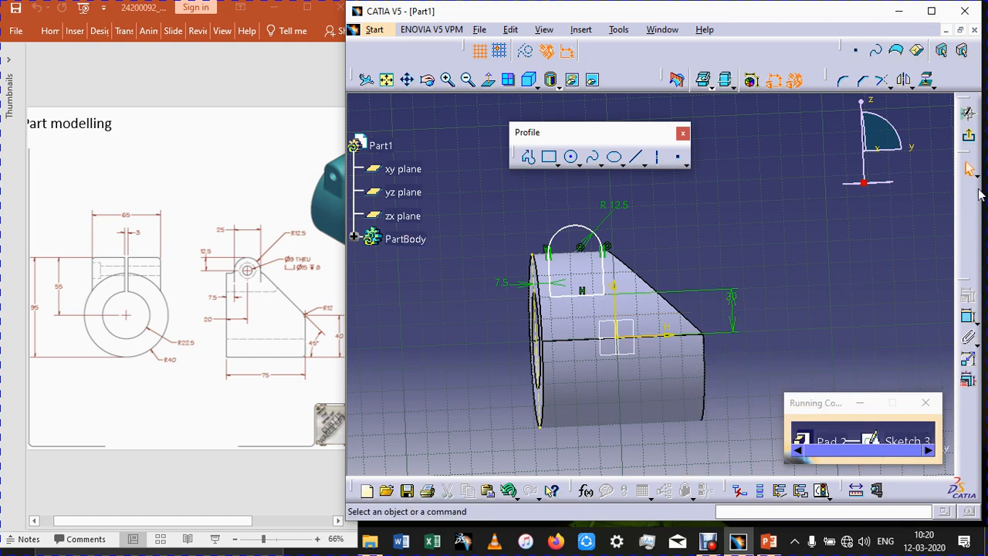
pyautogui.click(968, 112)
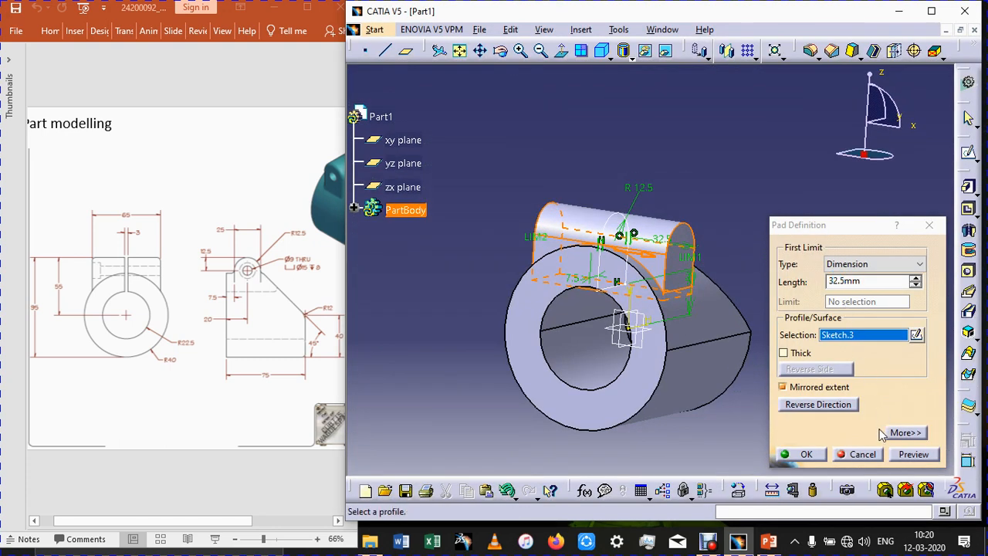
pyautogui.click(914, 454)
pyautogui.click(806, 455)
# Start a new sketch on the hollow cylinder's flat ring-shaped end face beside the lug.
pyautogui.moveTo(763, 439)
pyautogui.mouseDown(button='middle')
pyautogui.moveTo(739, 256)
pyautogui.moveTo(836, 295)
pyautogui.moveTo(816, 347)
pyautogui.moveTo(717, 414)
pyautogui.moveTo(729, 441)
pyautogui.moveTo(821, 410)
pyautogui.moveTo(783, 419)
pyautogui.moveTo(772, 408)
pyautogui.moveTo(784, 408)
pyautogui.moveTo(764, 403)
pyautogui.mouseUp(button='middle')
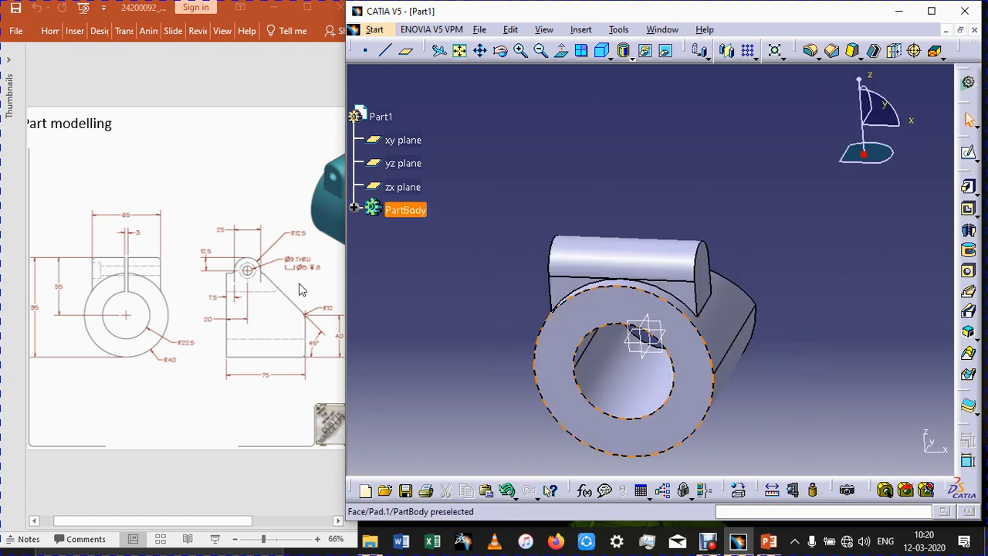
pyautogui.click(172, 433)
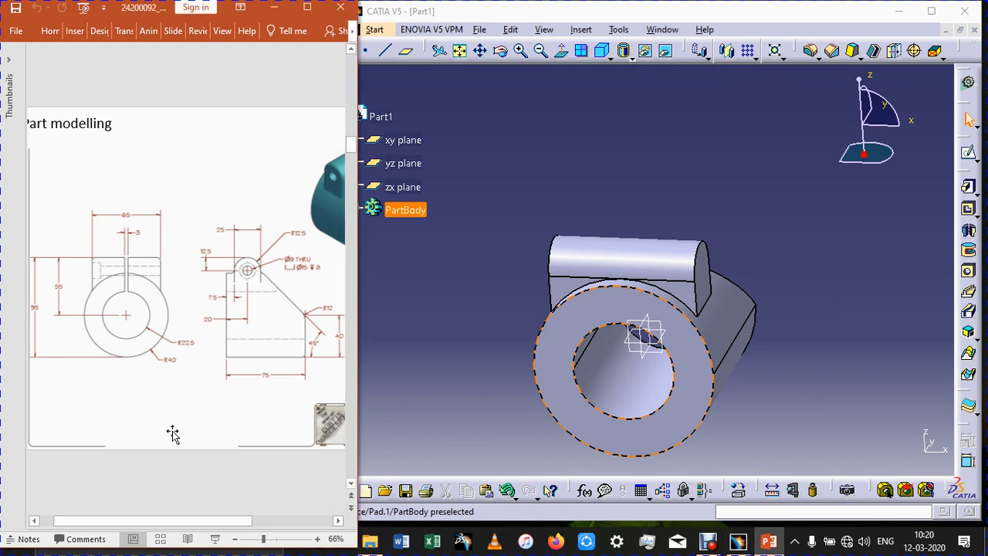
pyautogui.click(797, 384)
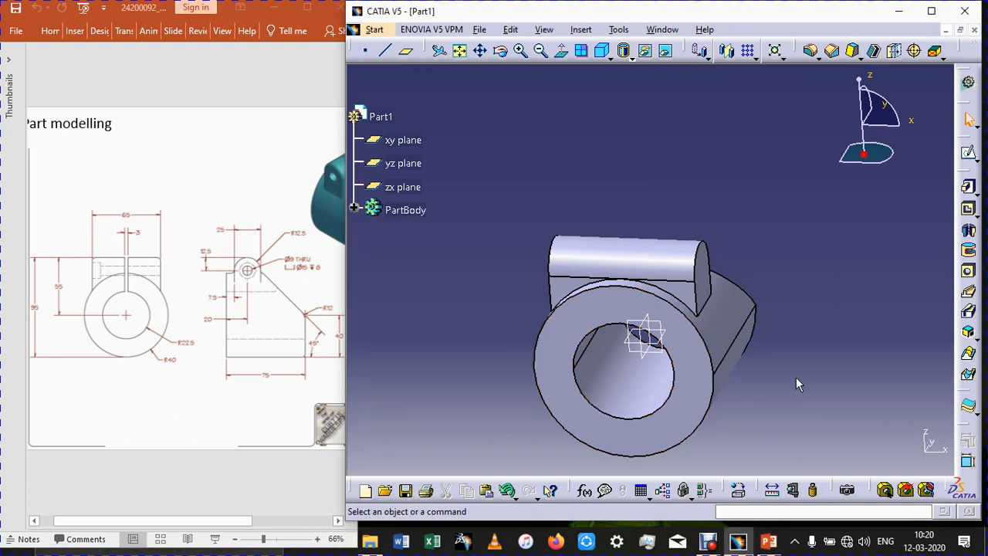
pyautogui.click(686, 341)
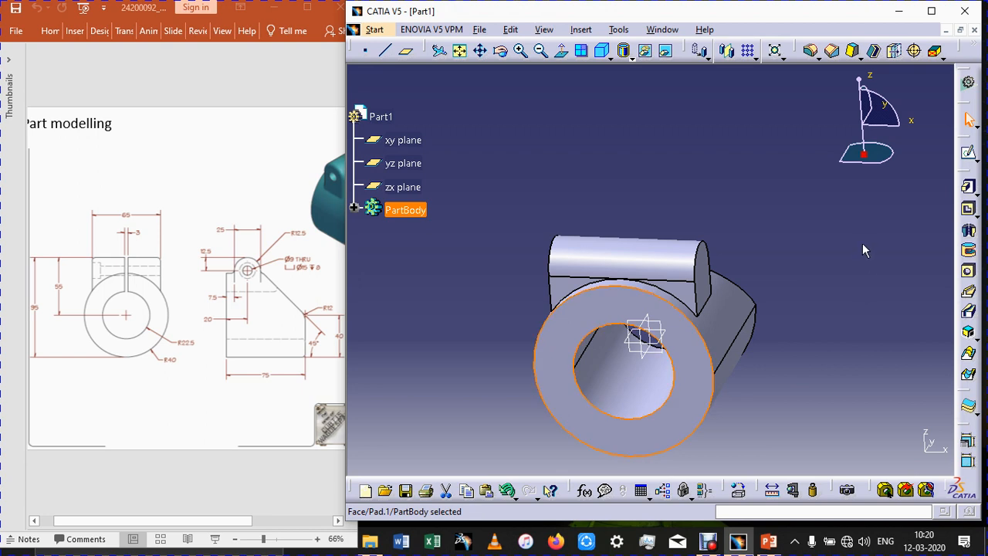
pyautogui.click(970, 155)
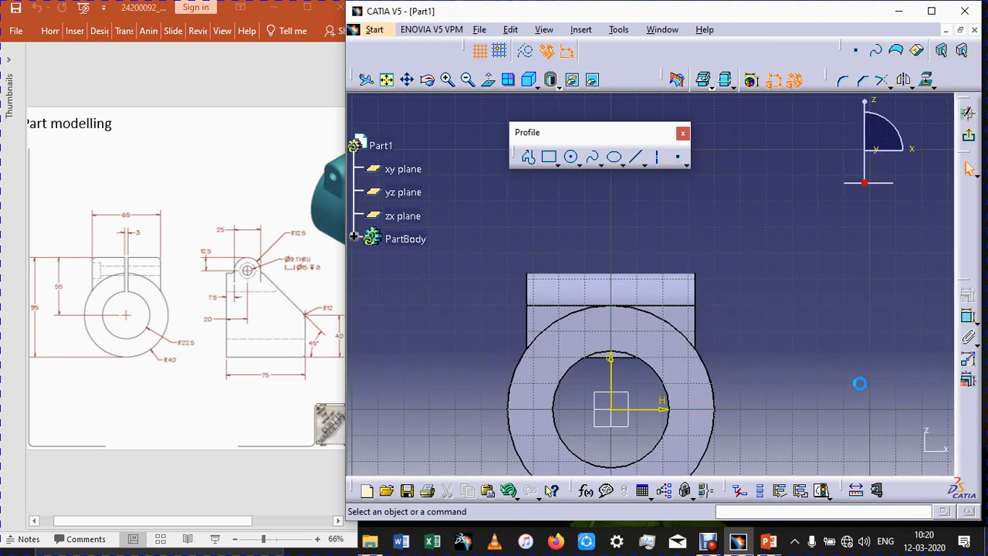
pyautogui.click(570, 157)
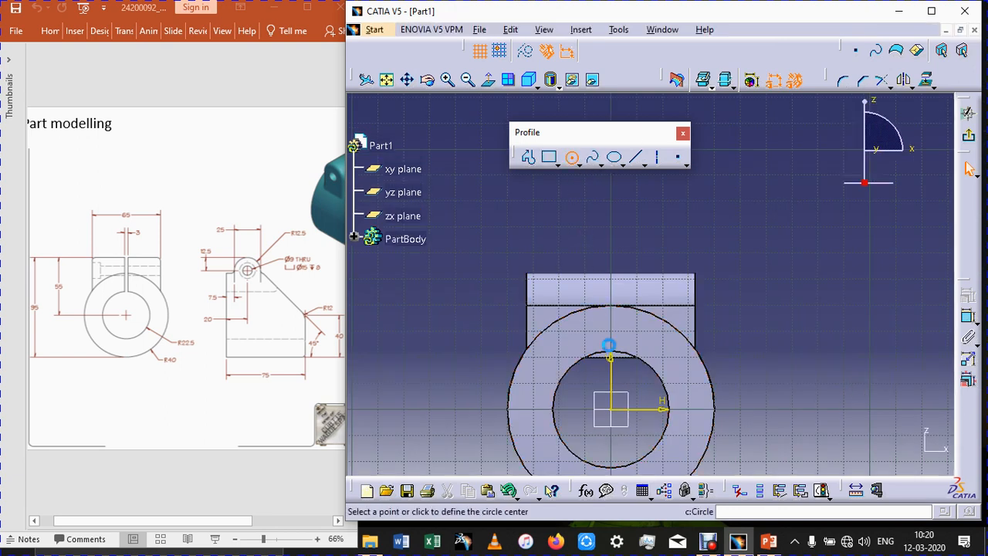
pyautogui.click(612, 411)
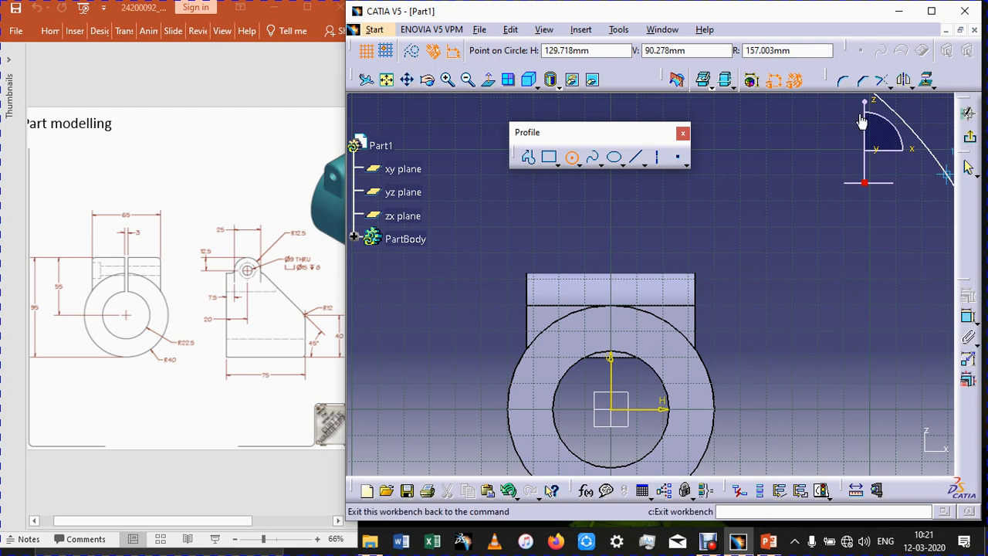
pyautogui.click(578, 164)
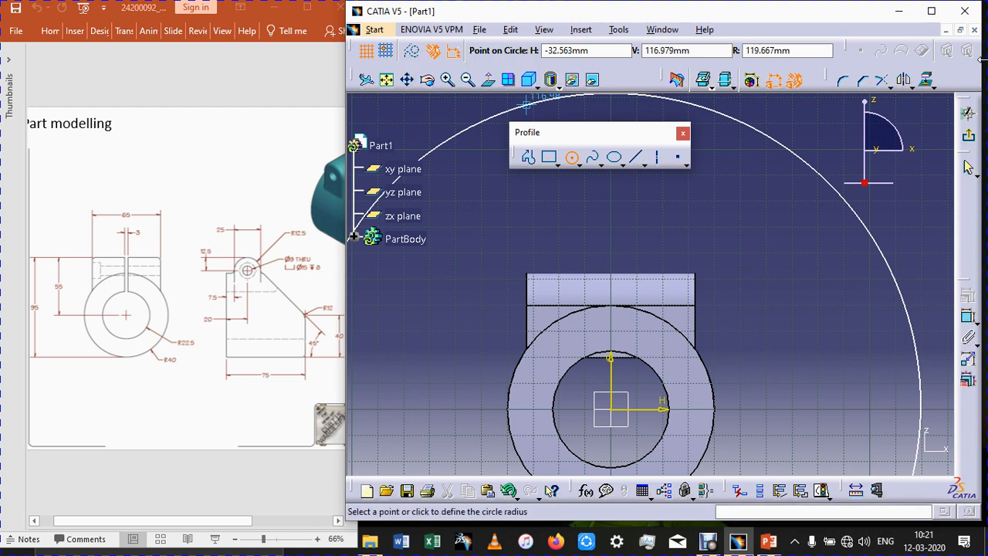
# Project the bore's circular edge onto the sketch plane.
pyautogui.click(930, 84)
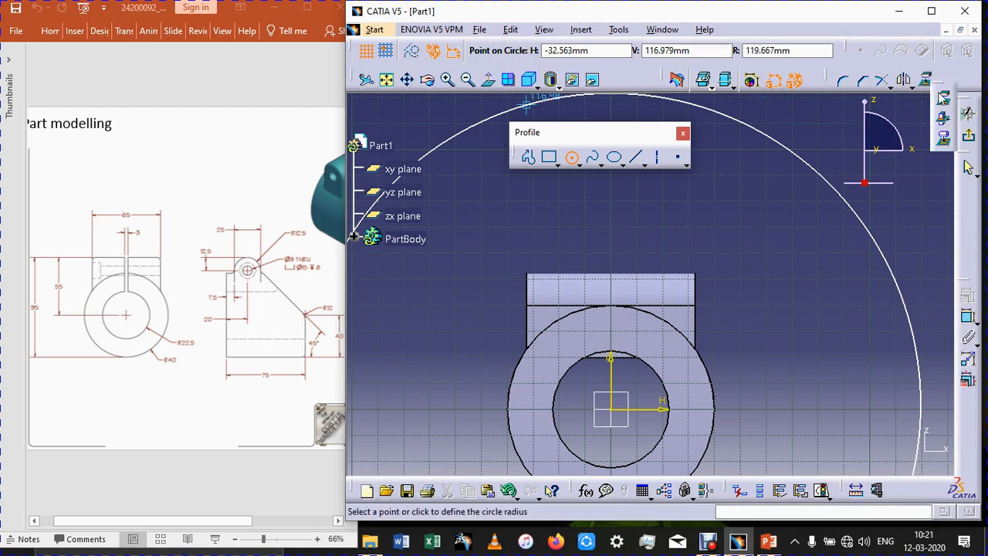
pyautogui.click(945, 102)
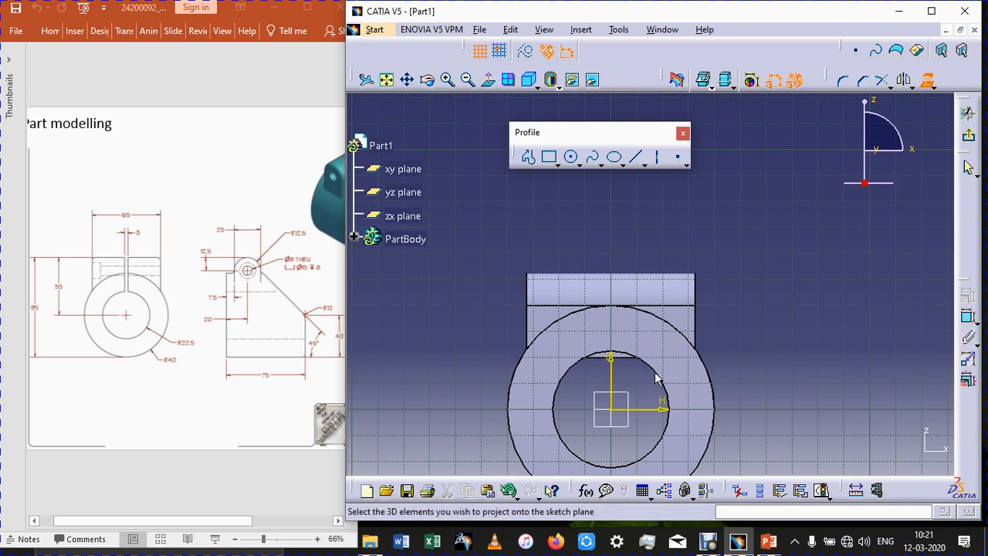
pyautogui.click(666, 376)
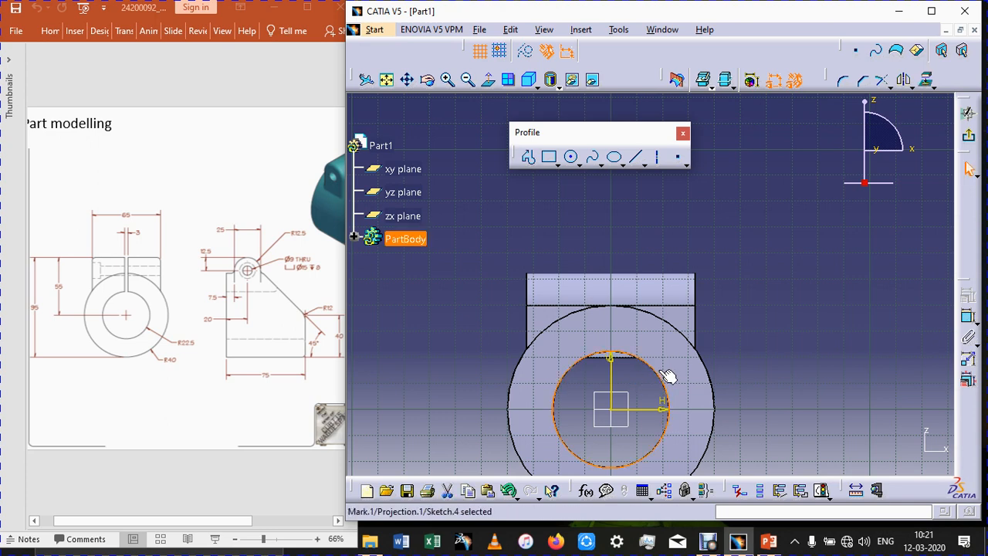
pyautogui.click(796, 374)
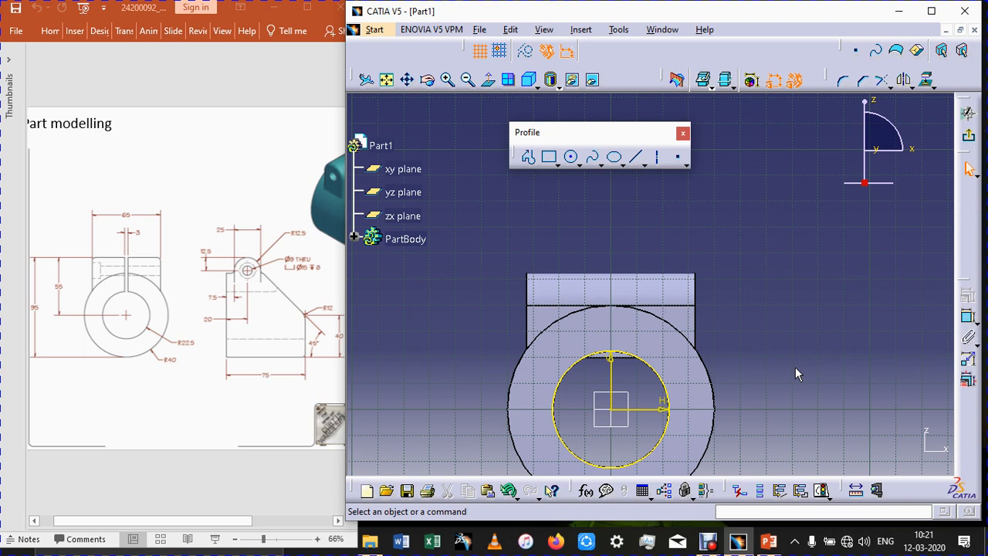
# Draw a narrow upright centered rectangle about 4.7 mm wide at the bore circle's highest point, extending above the lug.
pyautogui.click(558, 163)
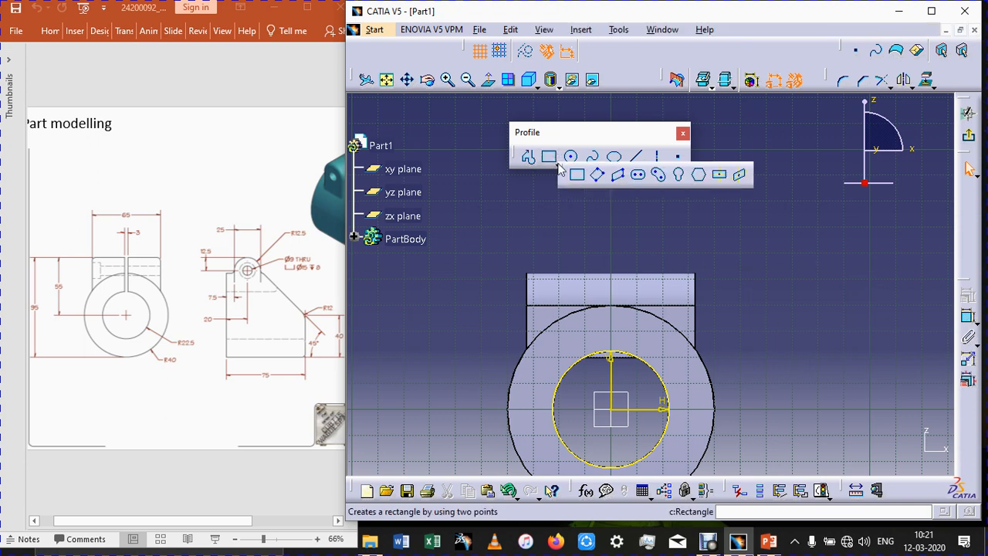
pyautogui.click(720, 176)
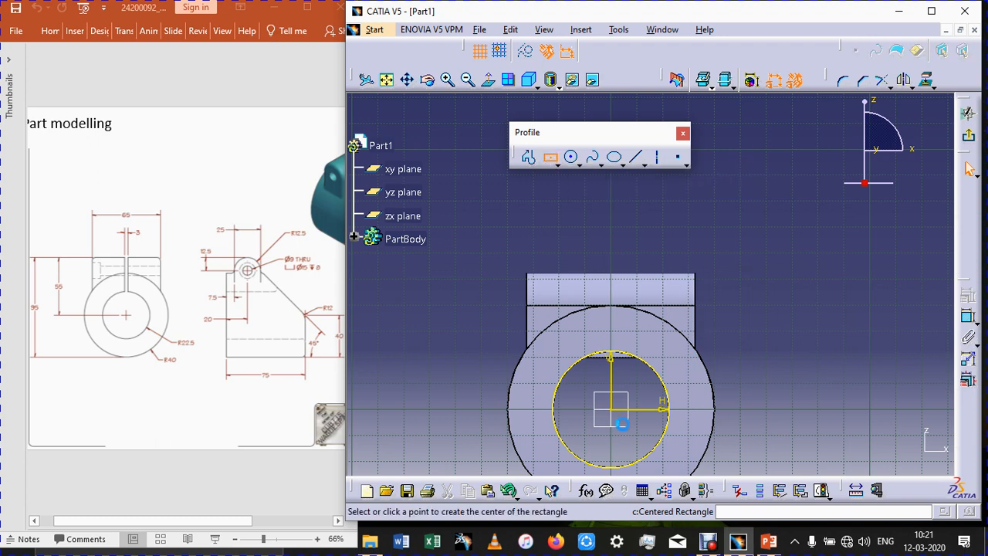
pyautogui.click(610, 358)
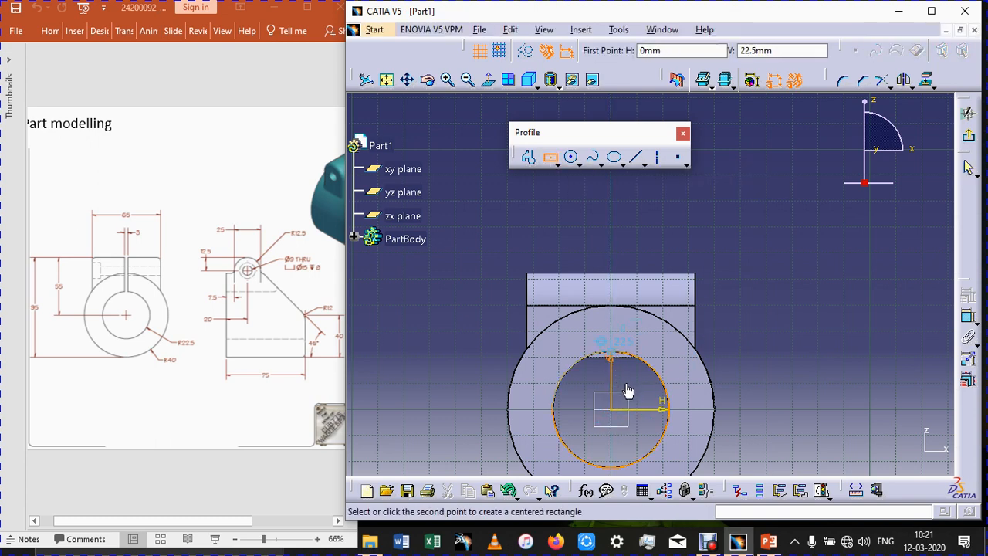
pyautogui.click(625, 451)
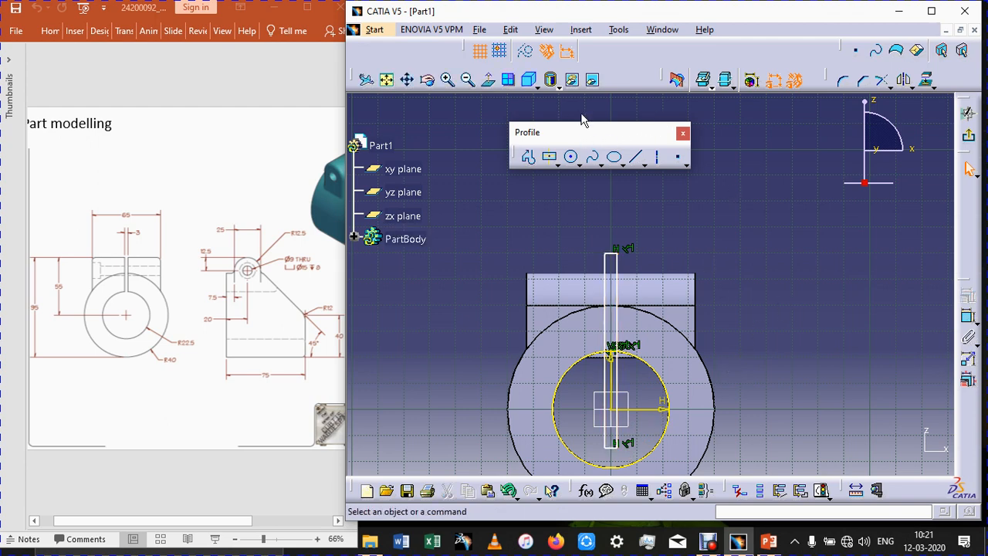
# Dimension the radius of the projected bore circle.
pyautogui.click(968, 320)
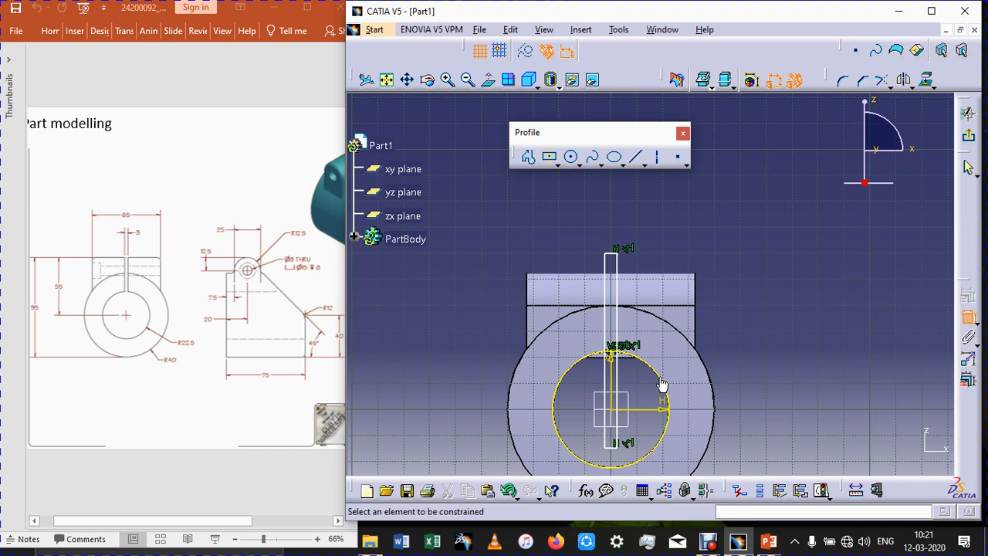
pyautogui.click(662, 383)
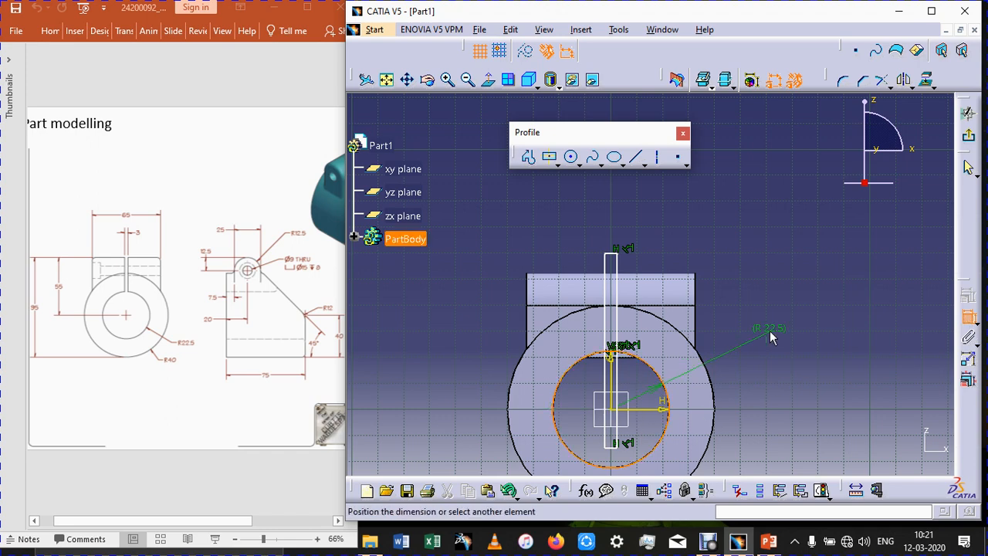
pyautogui.click(769, 330)
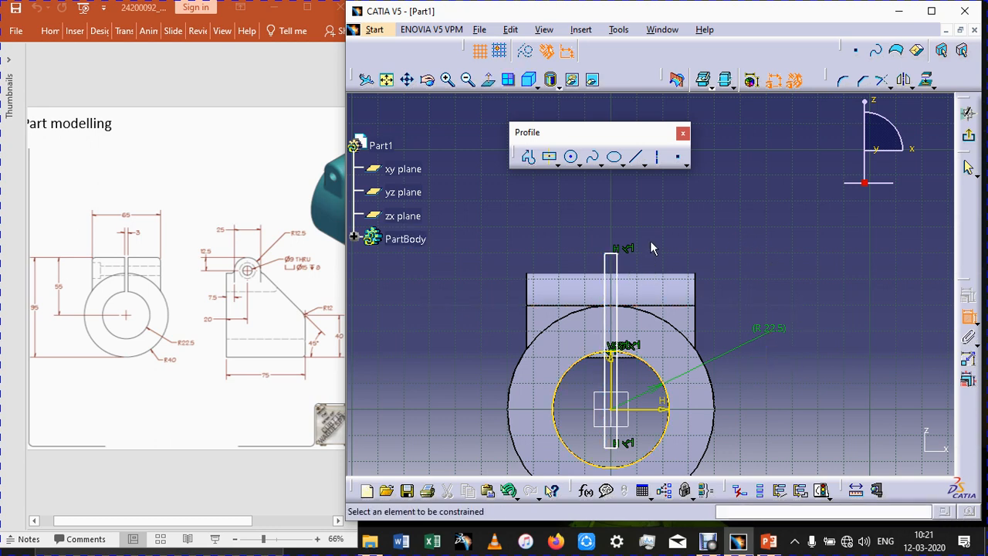
# Dimension the slot rectangle's width and set it to 3 mm.
pyautogui.click(614, 255)
pyautogui.click(611, 207)
pyautogui.doubleClick(608, 209)
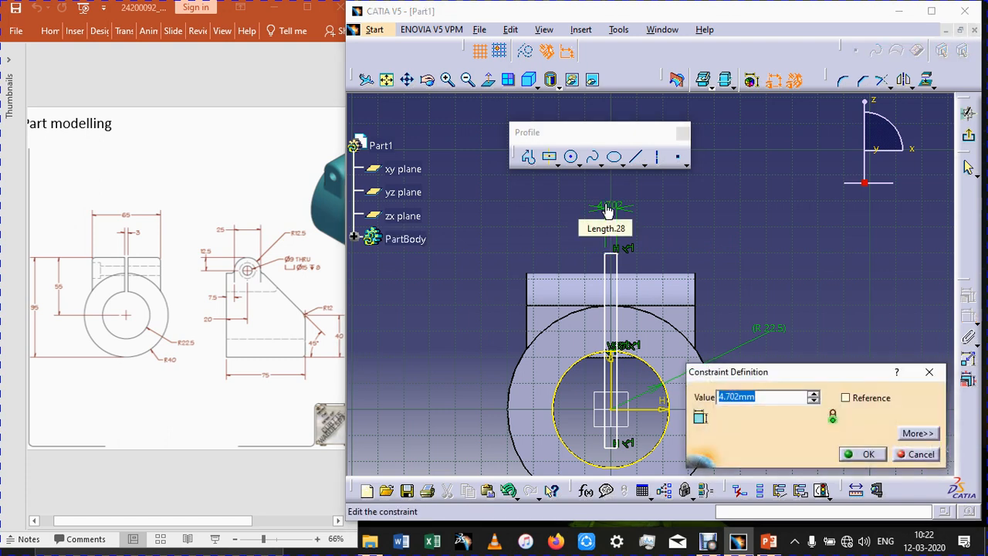
pyautogui.write('5mm')
pyautogui.press('Return')
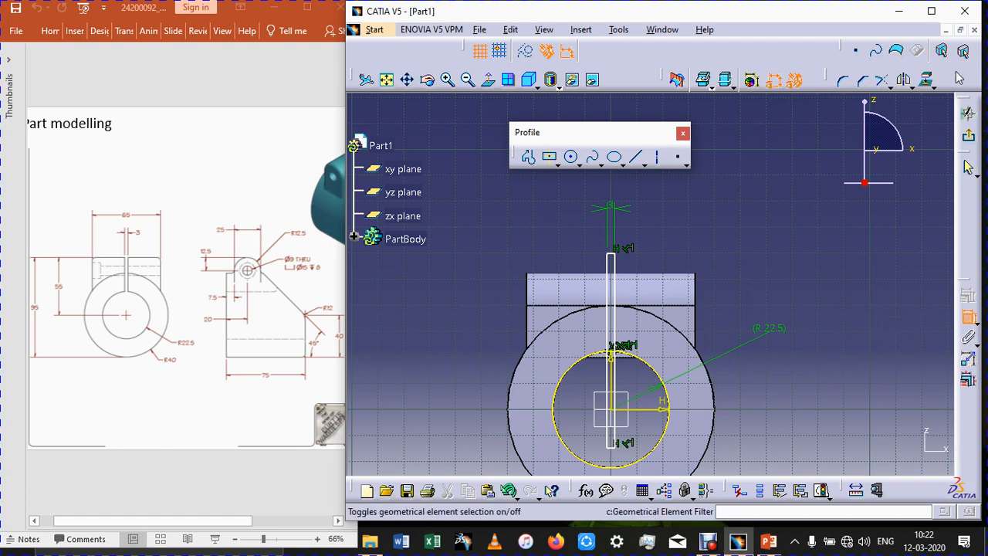
# Quick Trim the parts of the slot rectangle inside the bore circle and check where its side lines meet the circle.
pyautogui.click(930, 86)
pyautogui.click(887, 86)
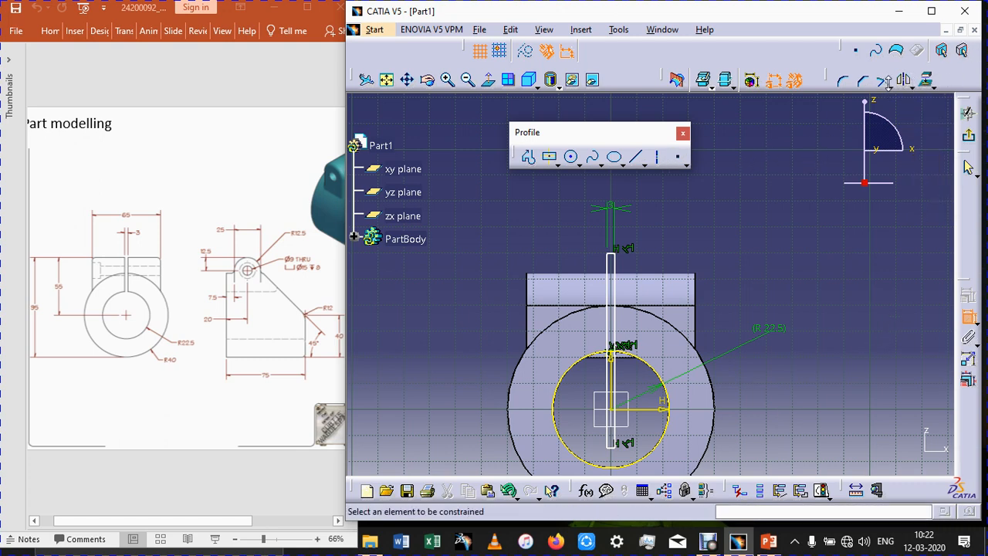
pyautogui.click(902, 148)
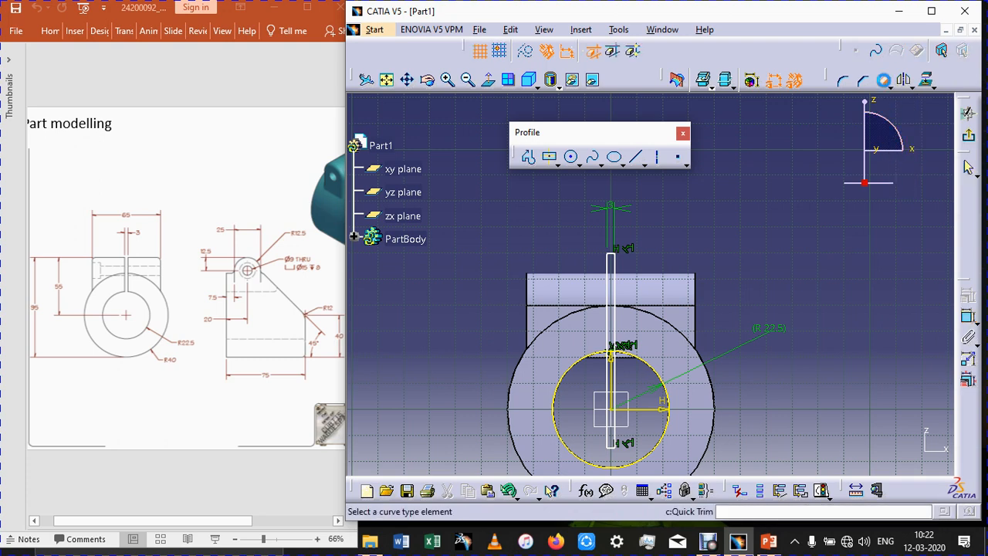
pyautogui.keyDown('ctrl'); pyautogui.moveTo(720, 293); pyautogui.dragTo(811, 92, button='middle'); pyautogui.keyUp('ctrl')
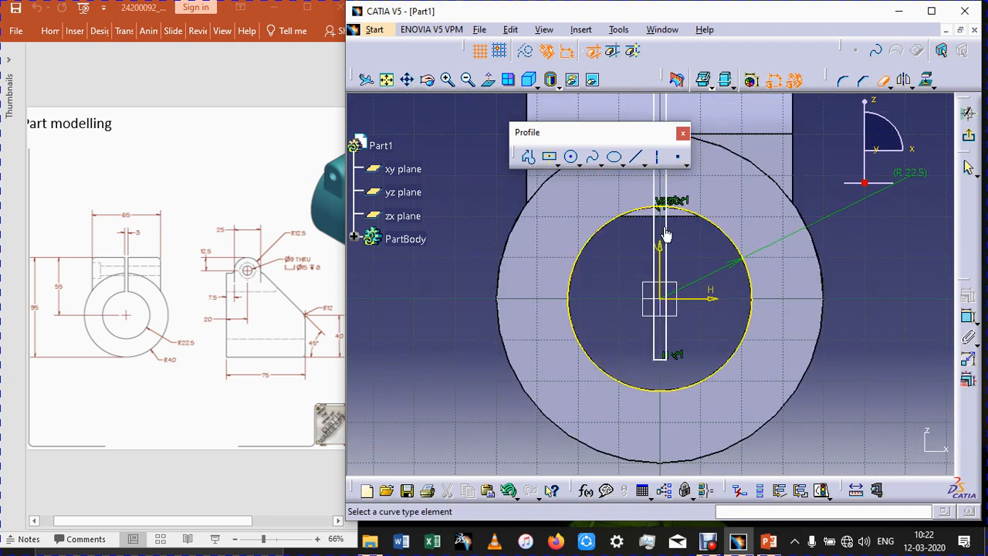
pyautogui.click(667, 232)
pyautogui.click(654, 235)
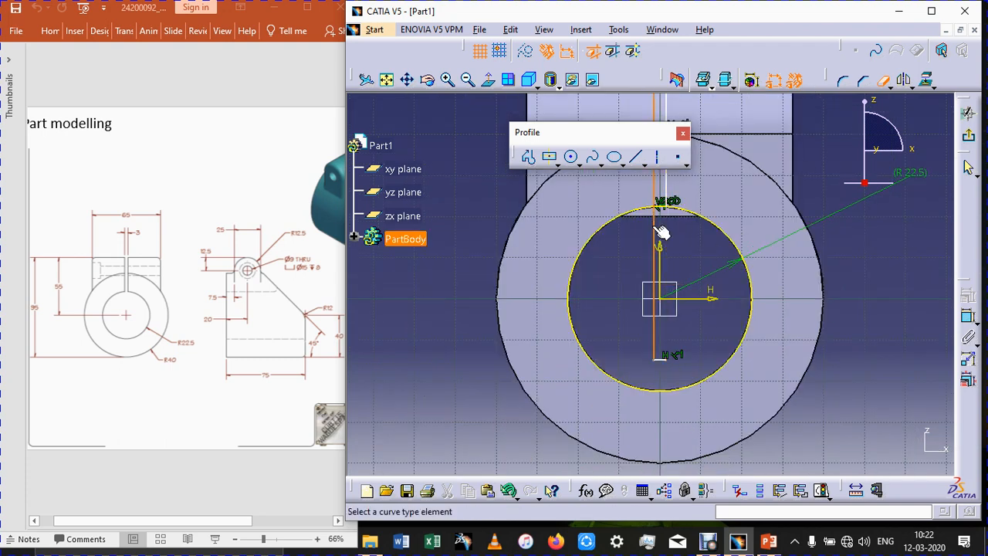
pyautogui.click(666, 359)
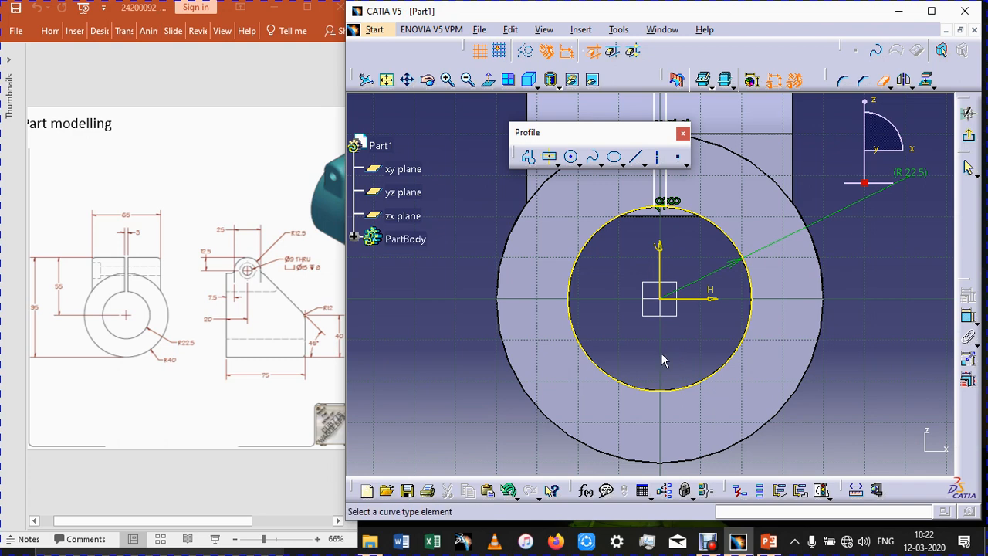
pyautogui.moveTo(670, 223)
pyautogui.mouseDown(button='middle')
pyautogui.moveTo(658, 337)
pyautogui.moveTo(694, 263)
pyautogui.moveTo(690, 271)
pyautogui.mouseUp(button='middle')
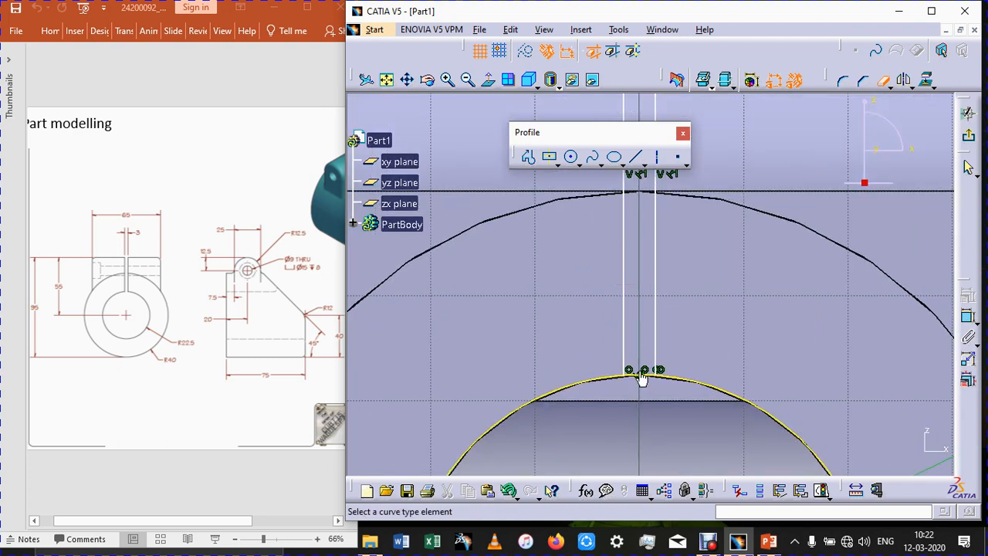
pyautogui.moveTo(646, 410)
pyautogui.mouseDown(button='middle')
pyautogui.moveTo(657, 315)
pyautogui.moveTo(639, 354)
pyautogui.mouseUp(button='middle')
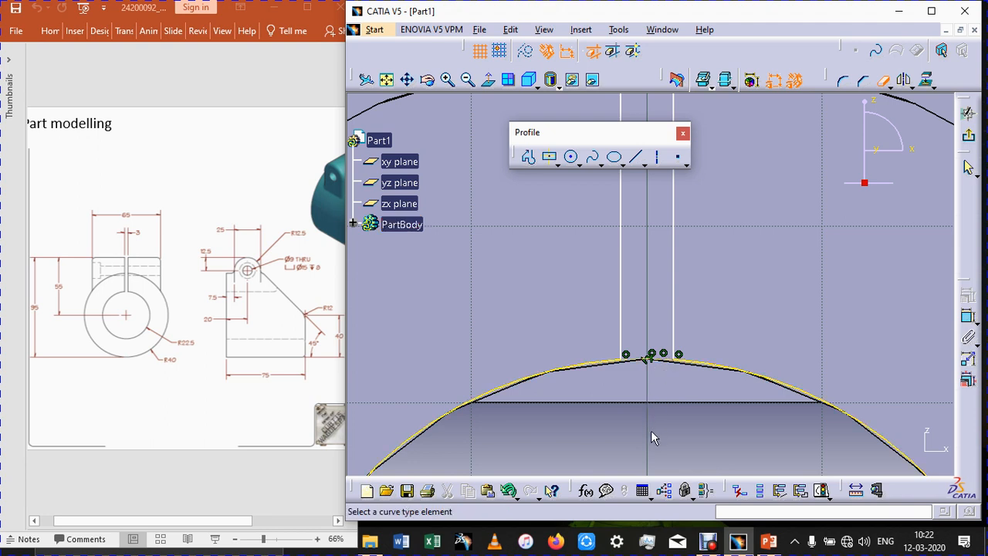
pyautogui.keyDown('ctrl'); pyautogui.moveTo(712, 332); pyautogui.dragTo(694, 464, button='middle'); pyautogui.keyUp('ctrl')
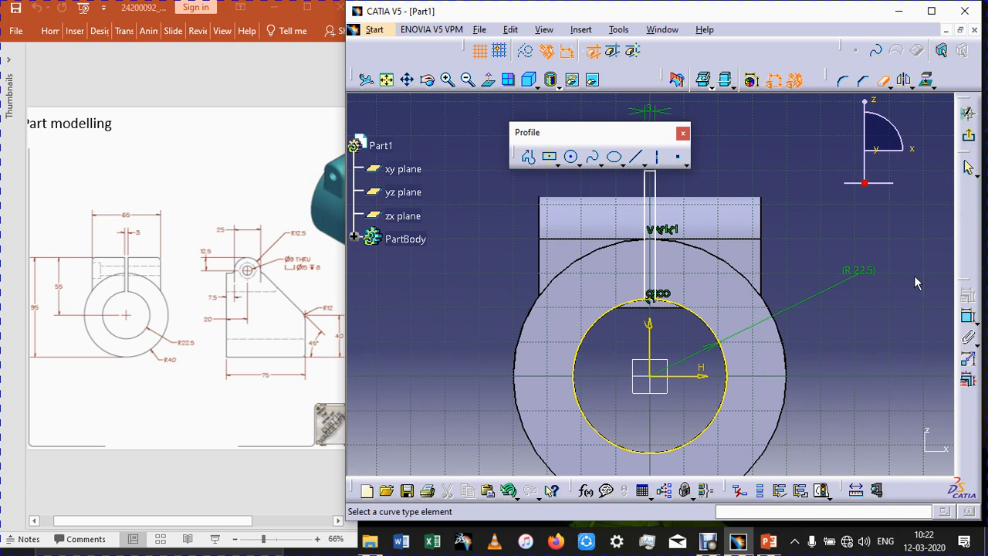
# Exit the sketch, start a pocket from it despite the open profiles, and limit it up to the cylinder's opposite end face.
pyautogui.click(968, 112)
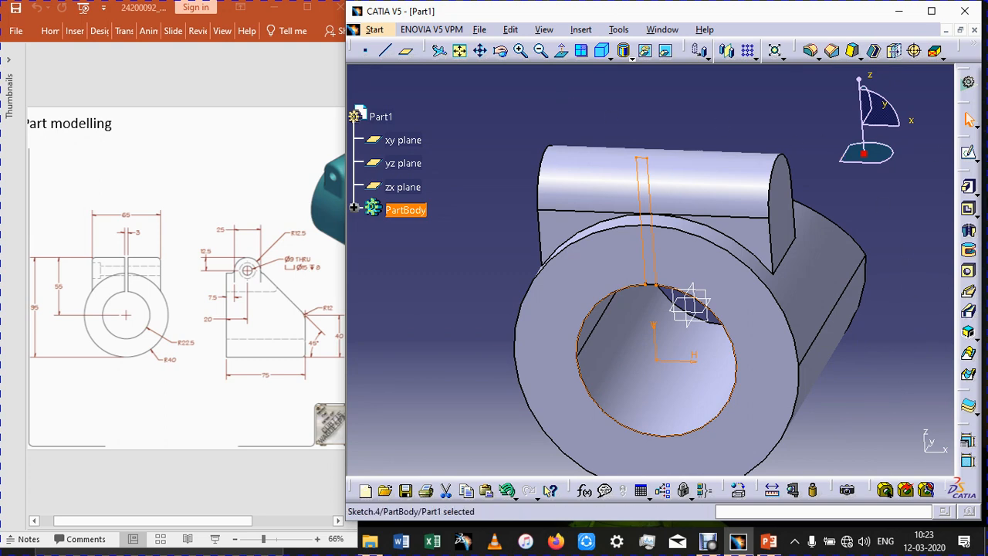
pyautogui.click(968, 208)
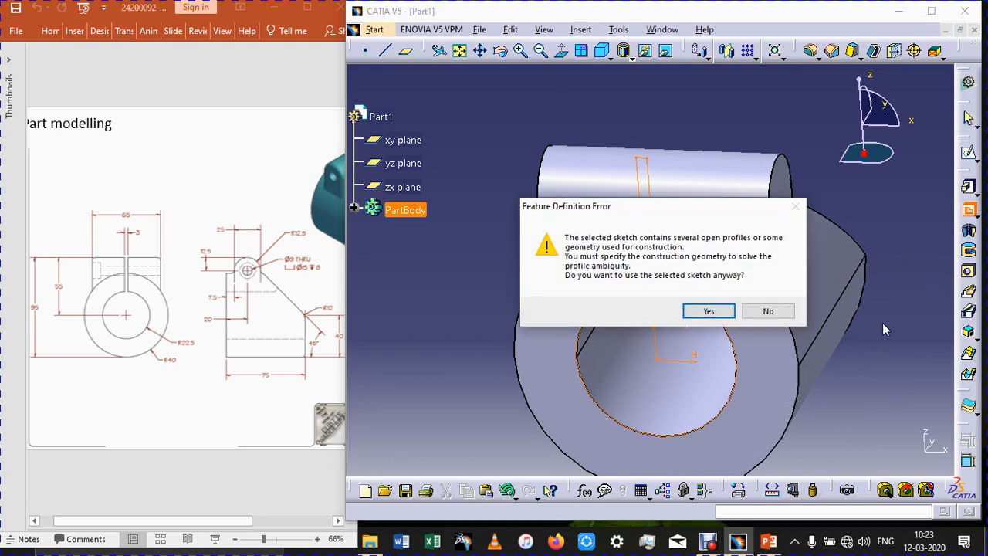
pyautogui.click(708, 312)
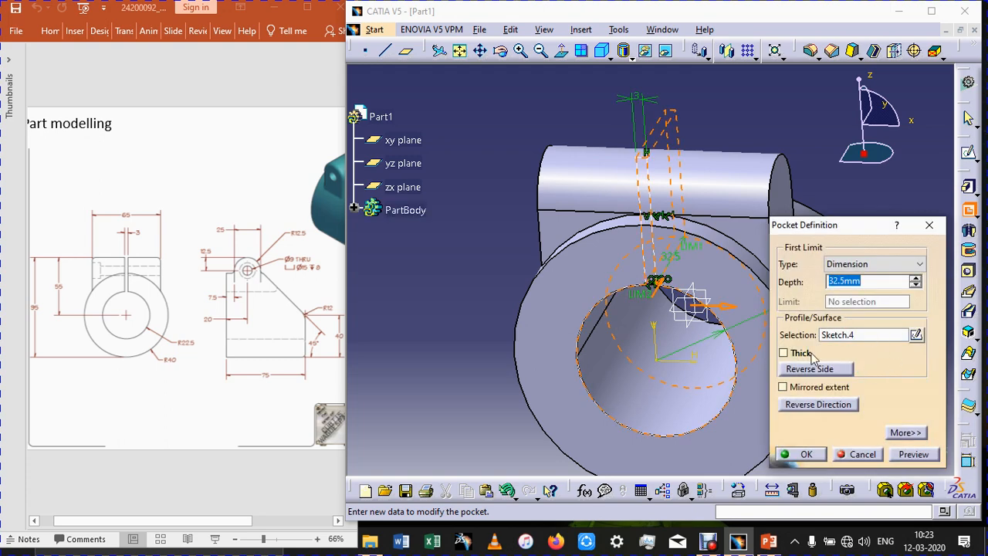
pyautogui.click(872, 266)
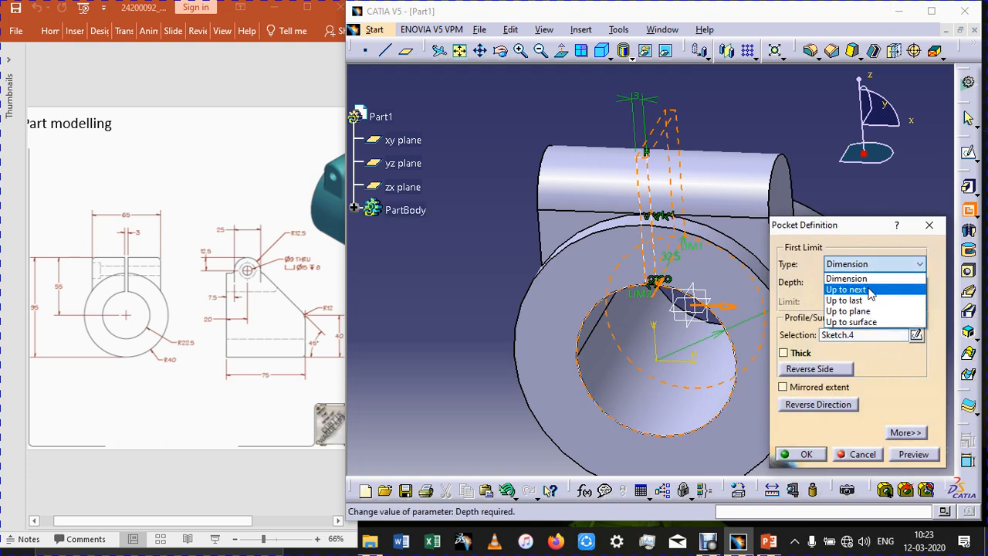
pyautogui.click(851, 322)
pyautogui.moveTo(410, 307)
pyautogui.mouseDown(button='middle')
pyautogui.moveTo(254, 306)
pyautogui.moveTo(680, 198)
pyautogui.moveTo(856, 136)
pyautogui.moveTo(797, 144)
pyautogui.moveTo(914, 129)
pyautogui.moveTo(927, 97)
pyautogui.mouseUp(button='middle')
pyautogui.click(933, 84)
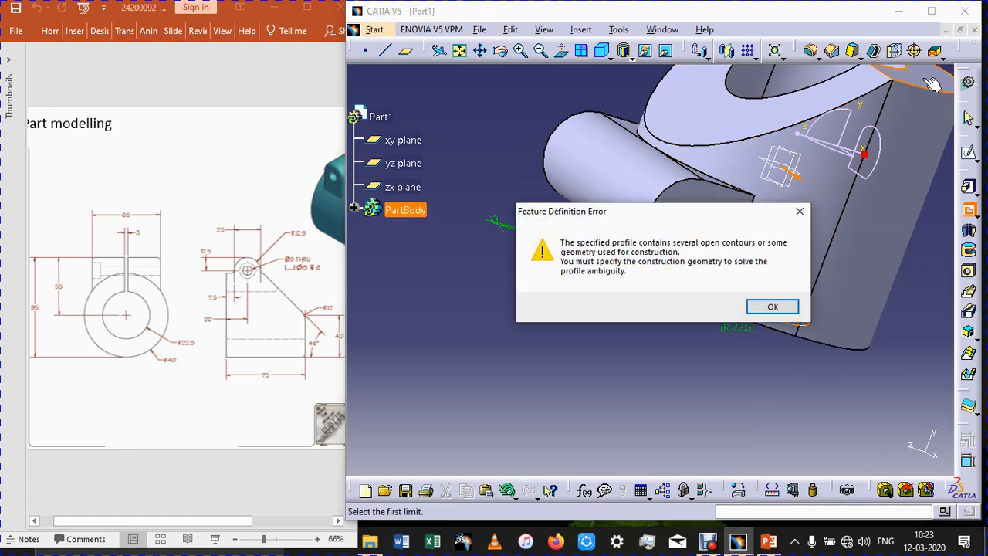
pyautogui.click(774, 306)
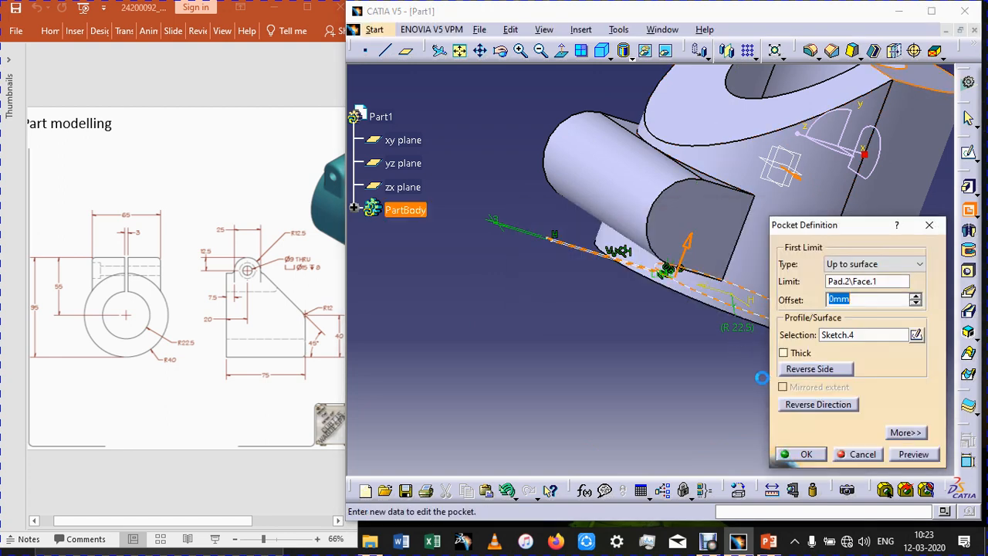
# Reopen the pocket's sketch and remove the projected bore circle with its radius dimension, leaving the slot lines.
pyautogui.click(917, 337)
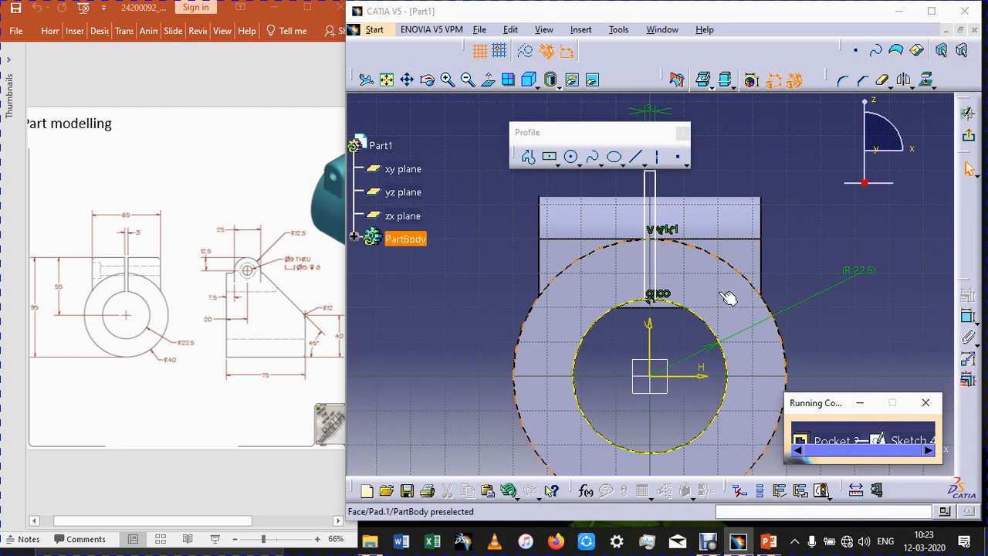
pyautogui.keyDown('ctrl'); pyautogui.moveTo(668, 343); pyautogui.dragTo(746, 167, button='middle'); pyautogui.keyUp('ctrl')
pyautogui.moveTo(651, 446); pyautogui.dragTo(670, 396, button='middle')
pyautogui.keyDown('ctrl'); pyautogui.moveTo(670, 395); pyautogui.dragTo(688, 316, button='middle'); pyautogui.keyUp('ctrl')
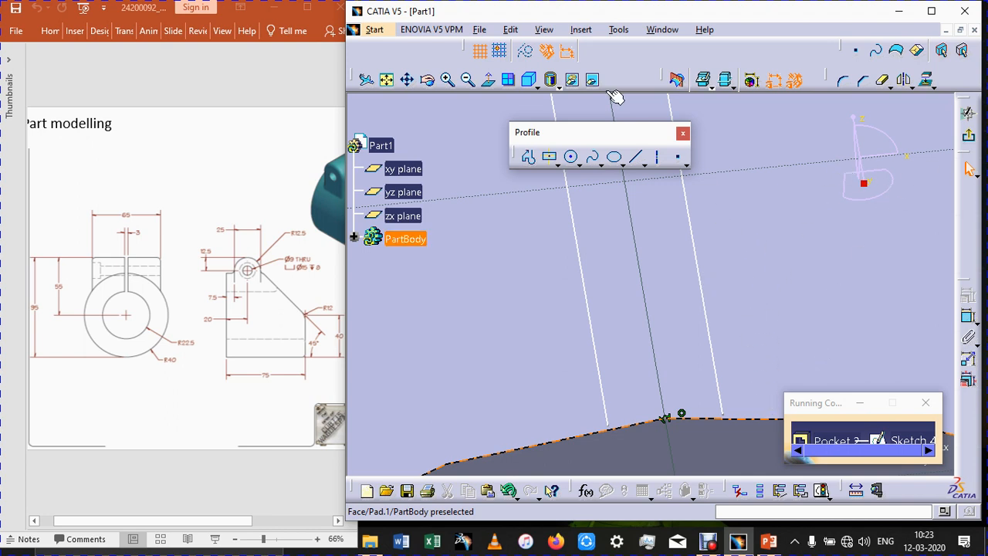
pyautogui.click(487, 85)
pyautogui.click(386, 80)
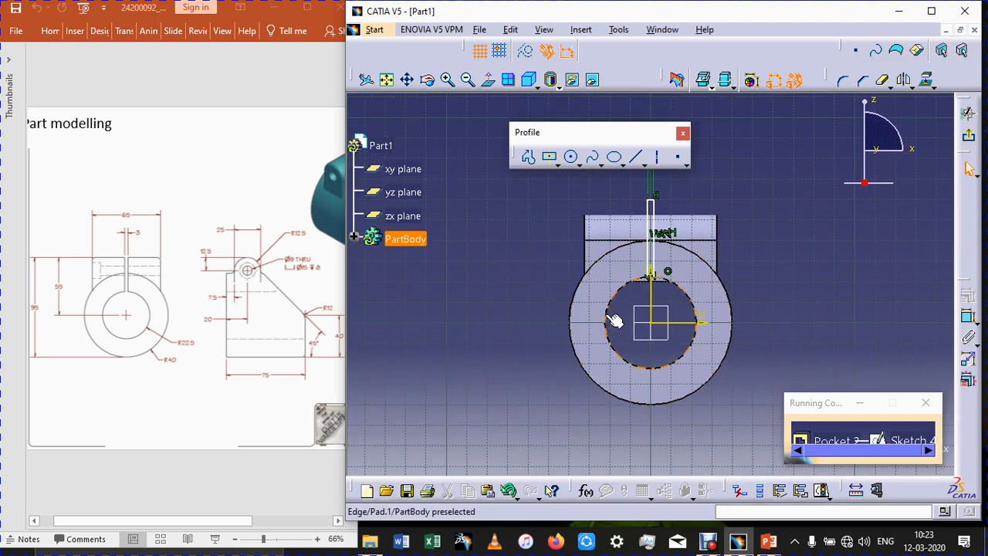
pyautogui.keyDown('ctrl'); pyautogui.moveTo(812, 312); pyautogui.dragTo(863, 231, button='middle'); pyautogui.keyUp('ctrl')
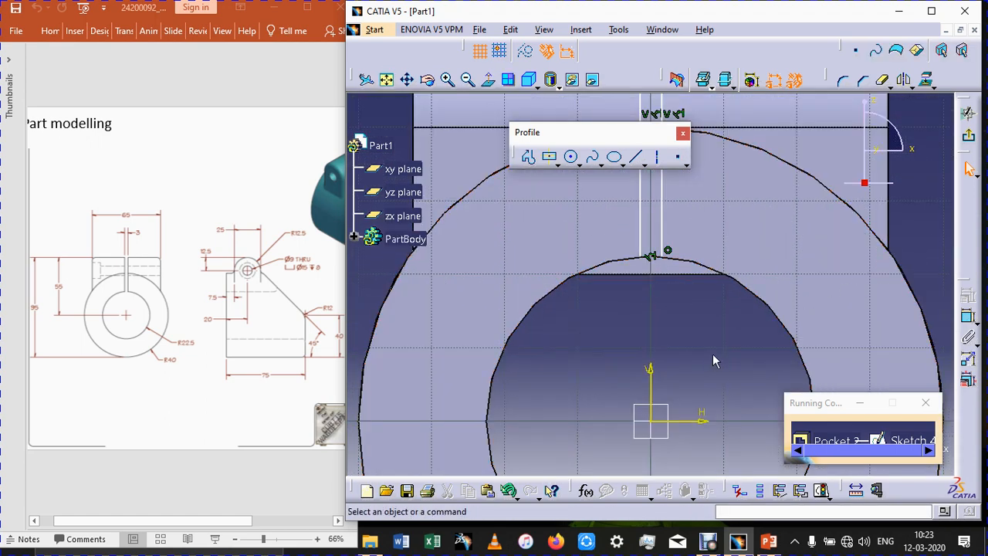
pyautogui.moveTo(710, 360)
pyautogui.mouseDown(button='middle')
pyautogui.moveTo(708, 220)
pyautogui.moveTo(708, 267)
pyautogui.moveTo(705, 252)
pyautogui.mouseUp(button='middle')
pyautogui.moveTo(610, 139); pyautogui.dragTo(859, 125)
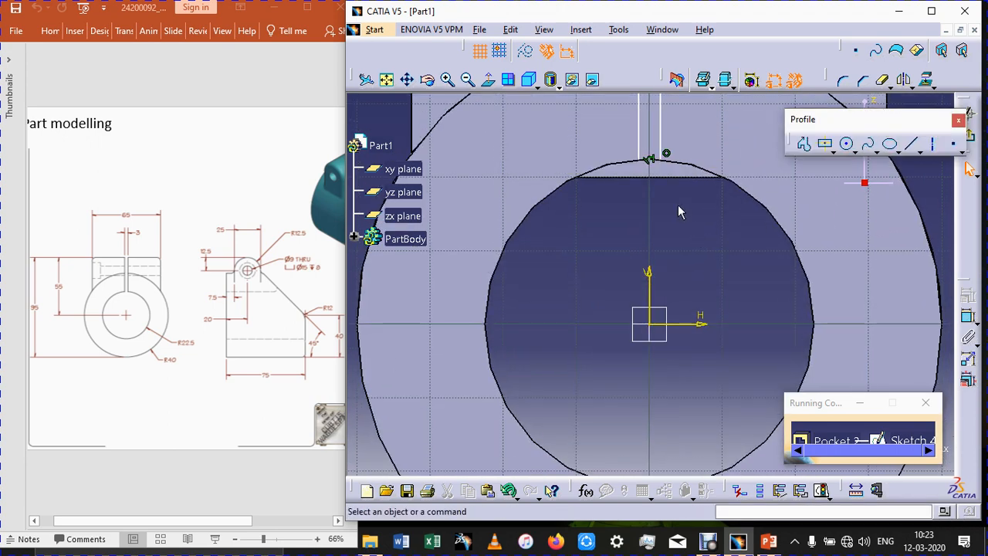
# Draw a 22.5 mm radius arc around the bore, centred on the origin and joining the slot's two side lines, and dimension its radius.
pyautogui.click(854, 154)
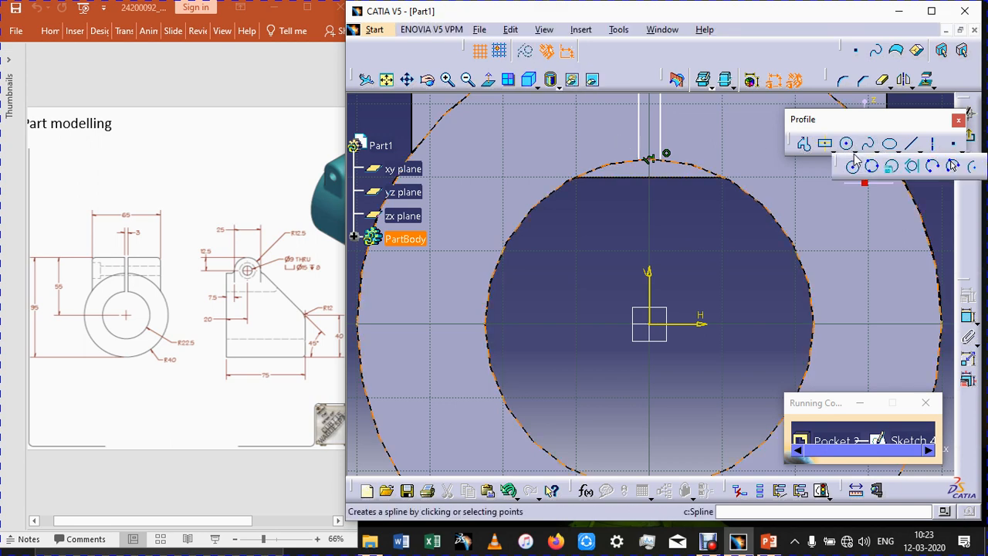
pyautogui.click(972, 166)
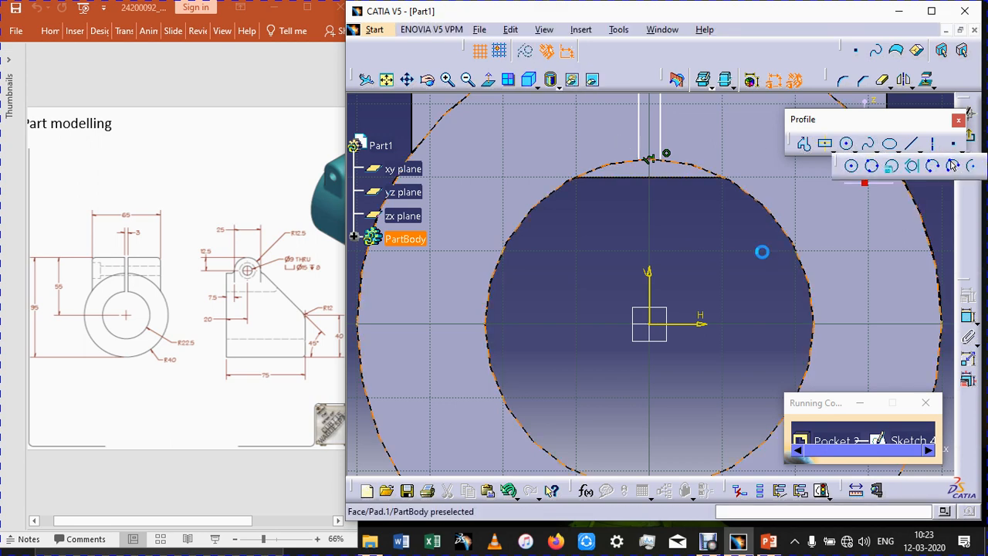
pyautogui.click(652, 330)
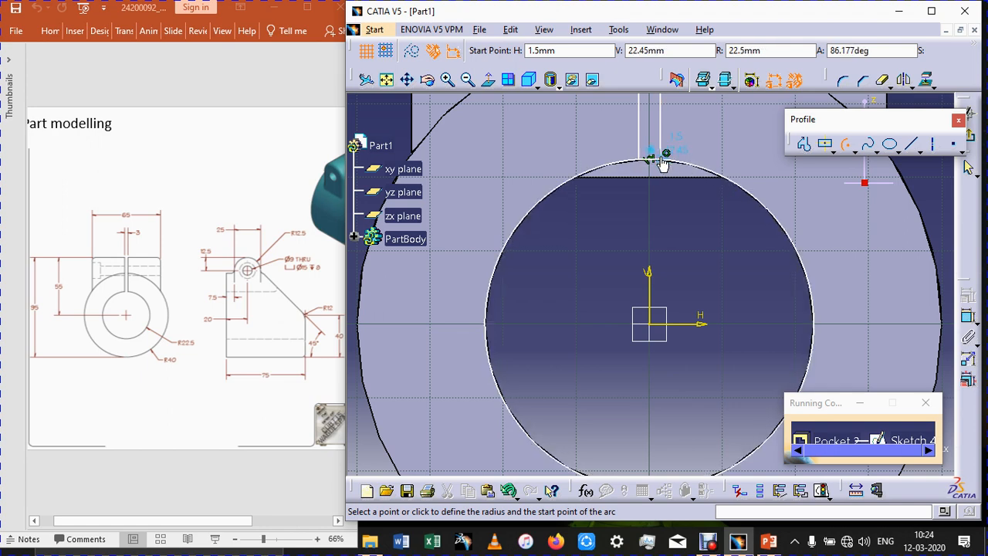
pyautogui.click(656, 159)
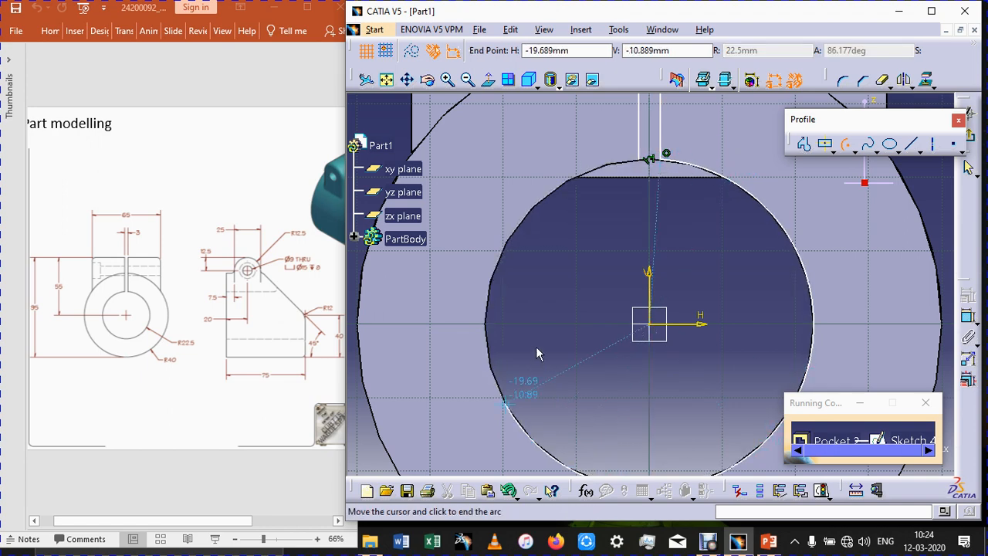
pyautogui.click(640, 163)
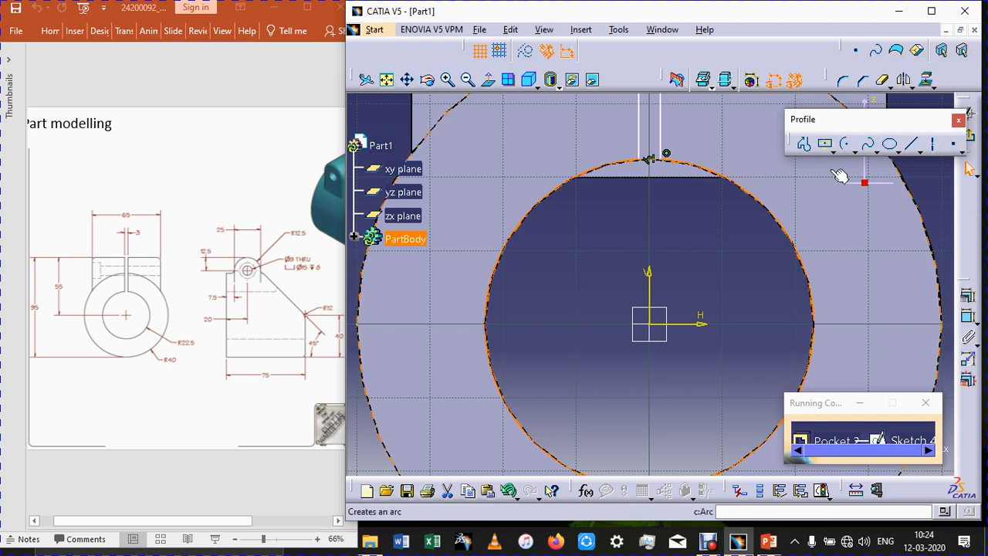
pyautogui.click(969, 315)
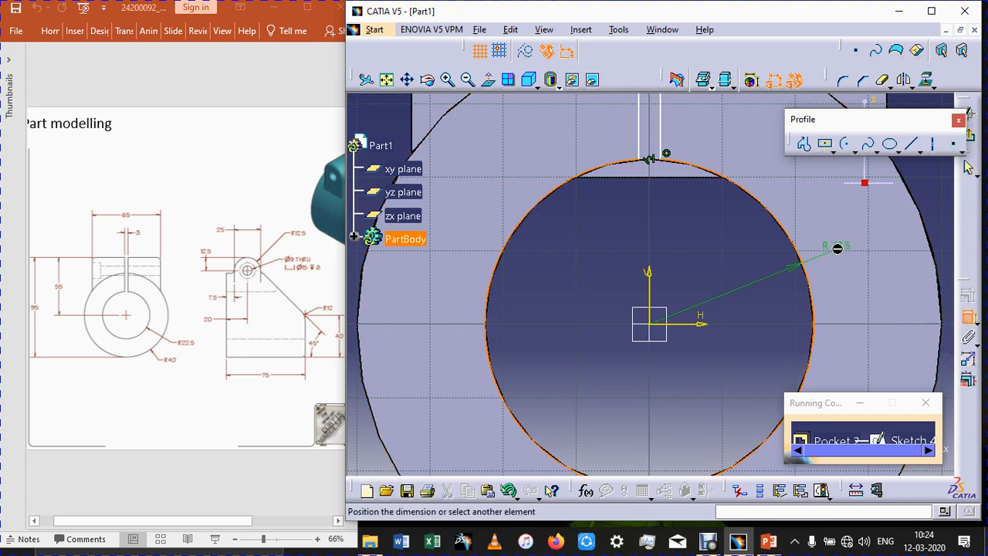
pyautogui.click(935, 204)
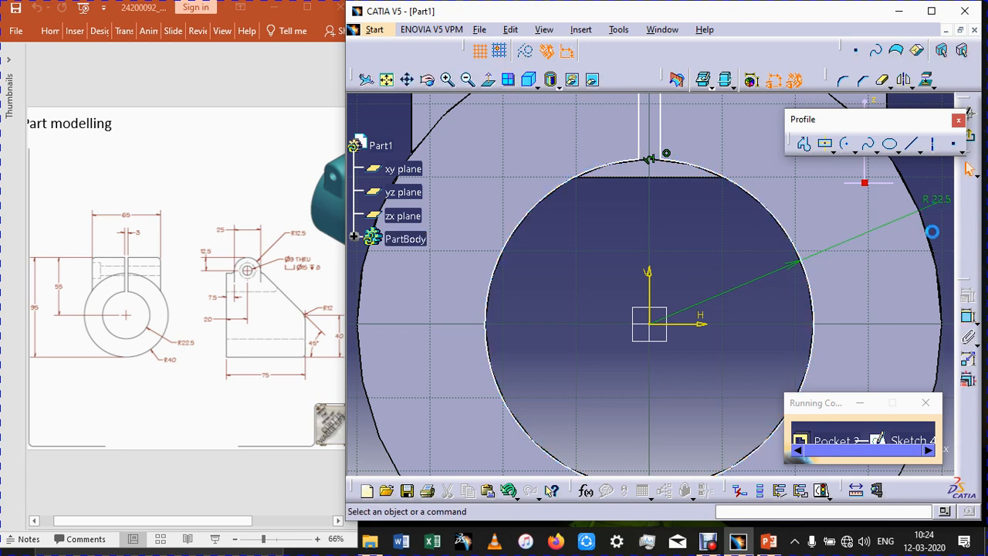
# Exit the slot sketch, limit the pocket with Up to last, and confirm it to cut the clamp slot through the part.
pyautogui.click(969, 136)
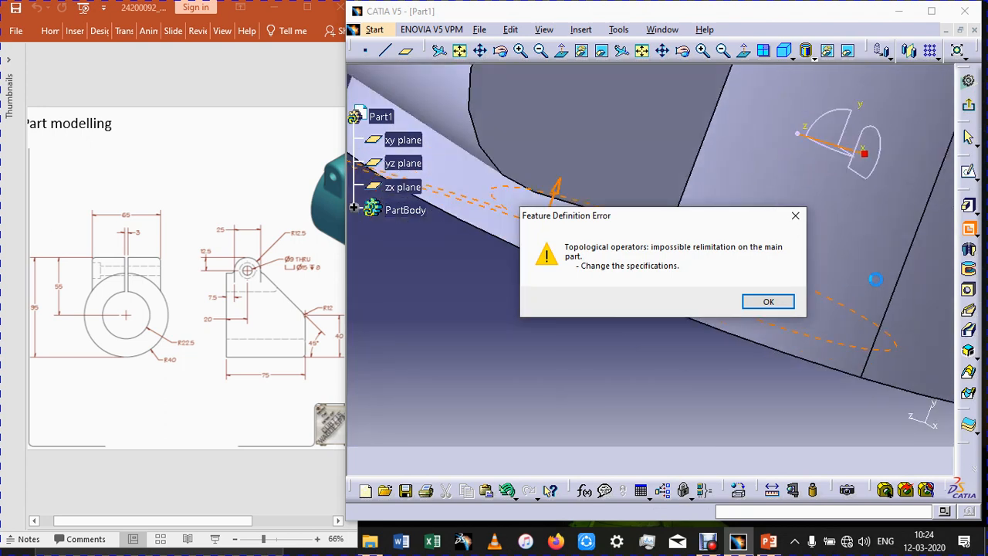
pyautogui.click(769, 304)
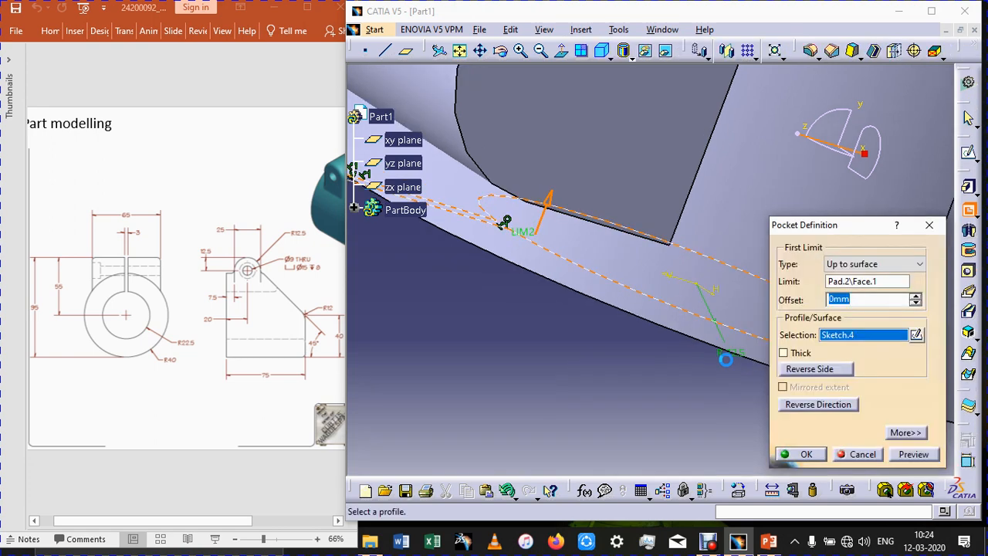
pyautogui.click(892, 266)
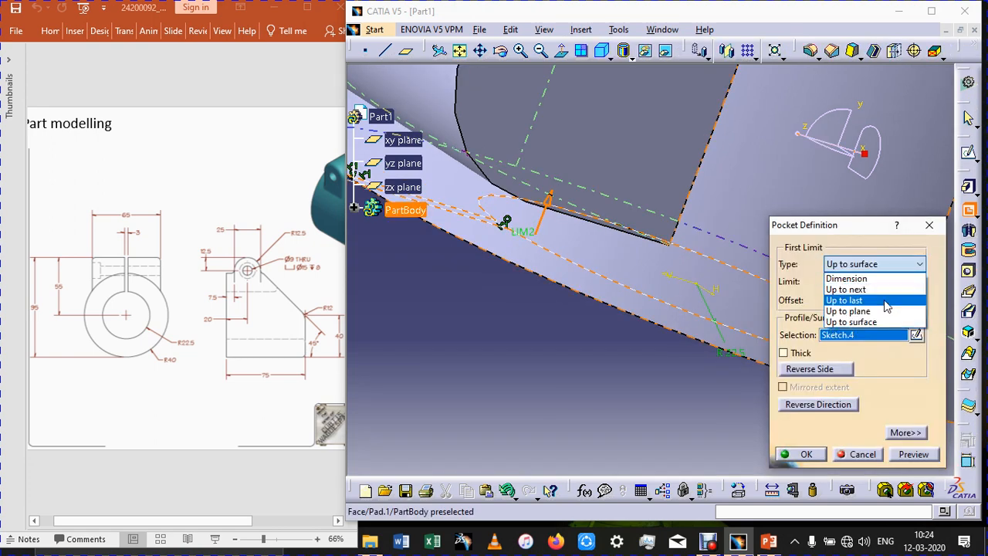
pyautogui.click(887, 293)
pyautogui.click(889, 266)
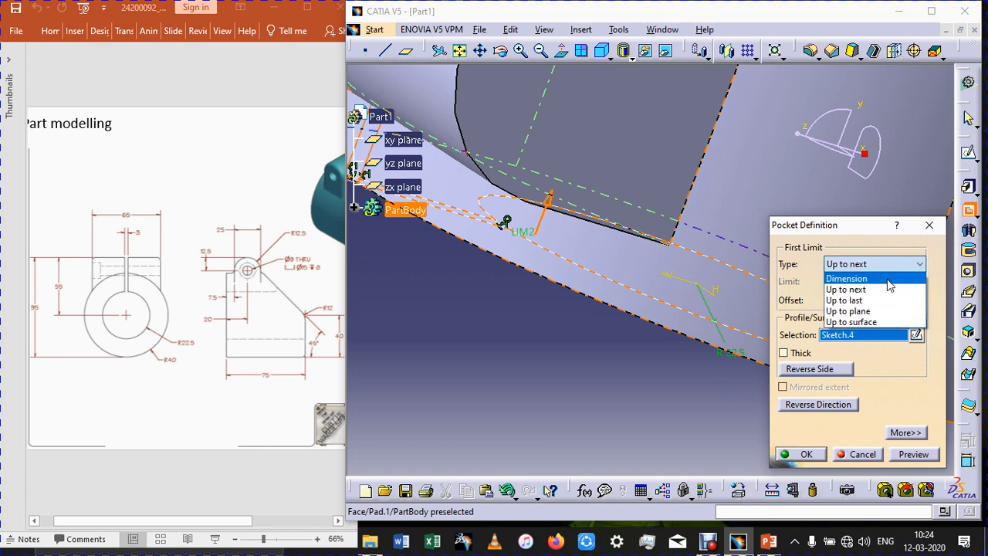
pyautogui.click(888, 306)
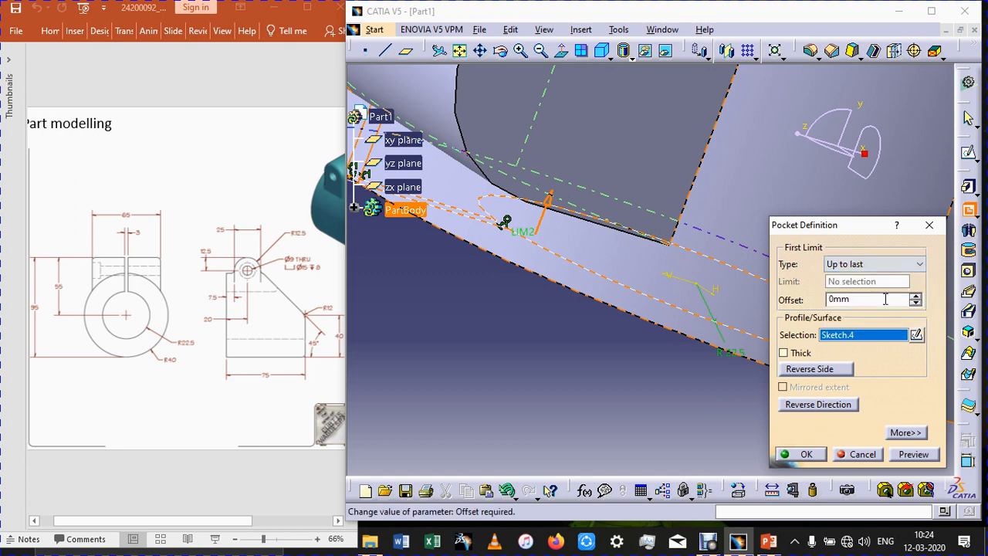
pyautogui.click(919, 454)
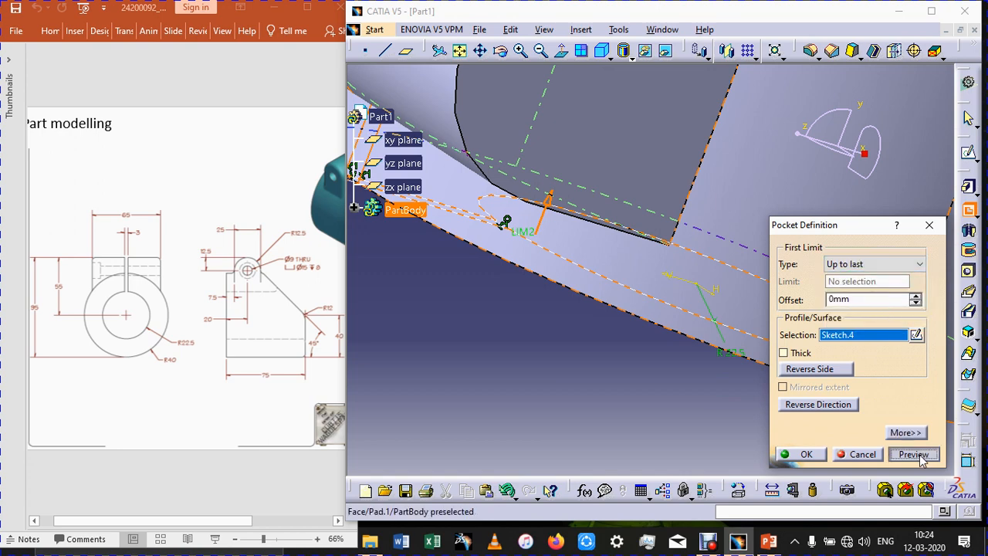
pyautogui.press('Return')
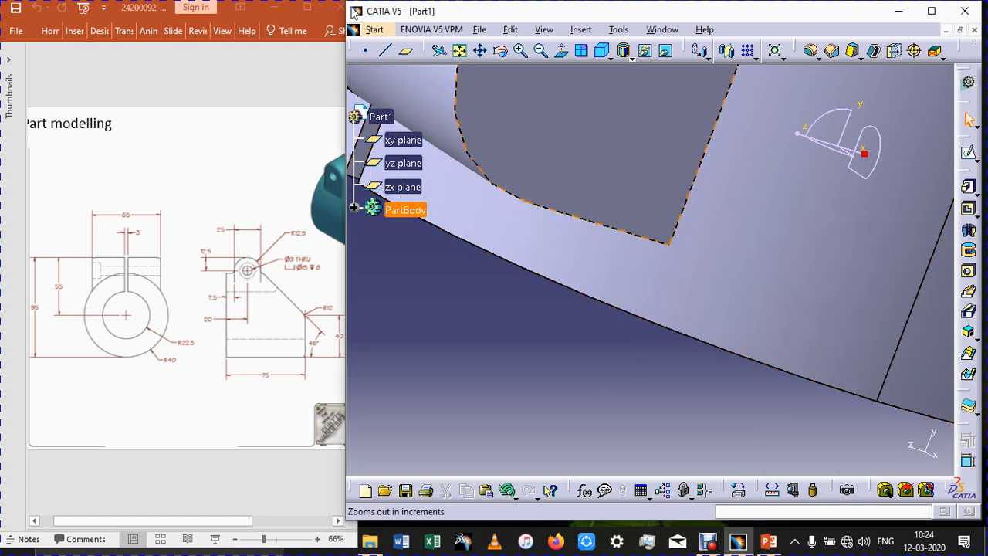
pyautogui.click(459, 50)
pyautogui.click(600, 51)
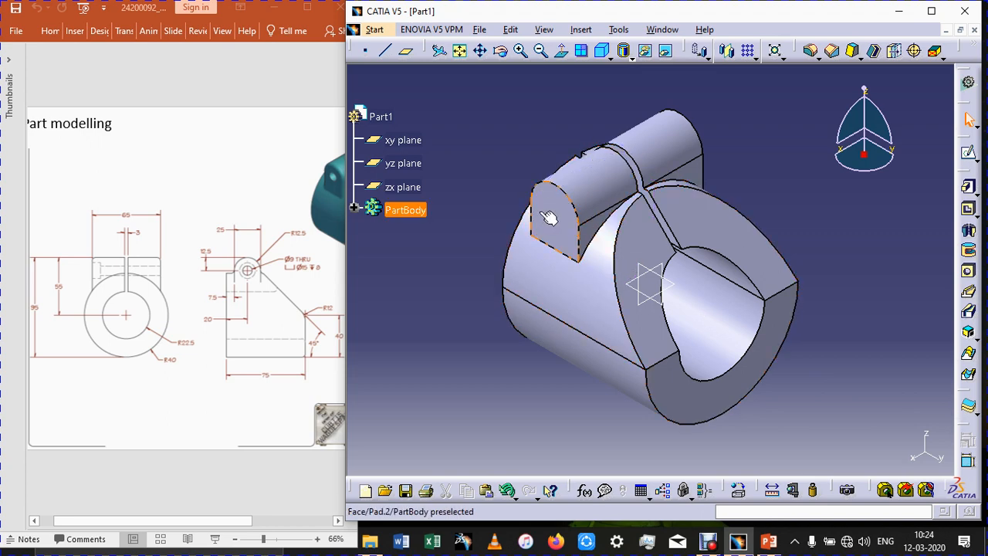
pyautogui.moveTo(864, 313); pyautogui.dragTo(690, 342, button='middle')
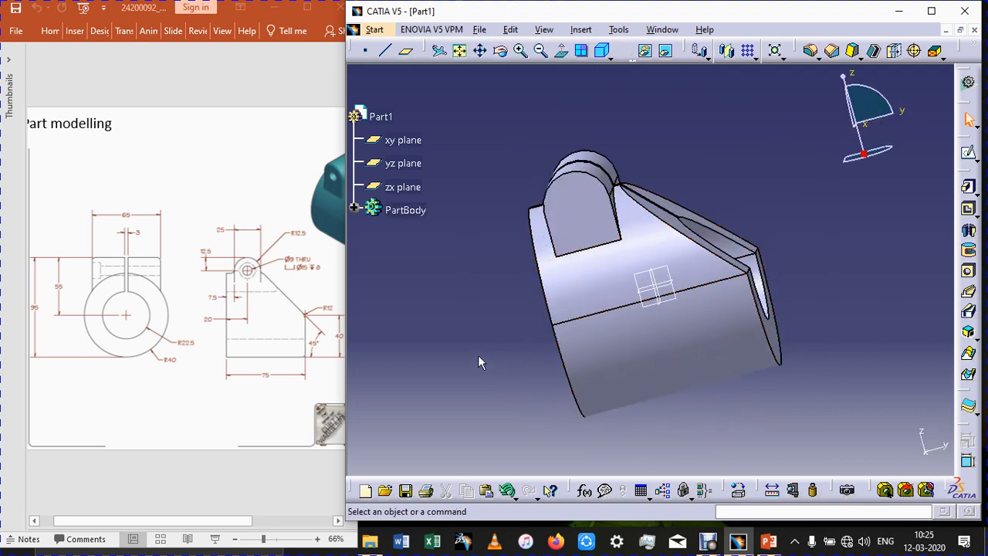
pyautogui.click(586, 202)
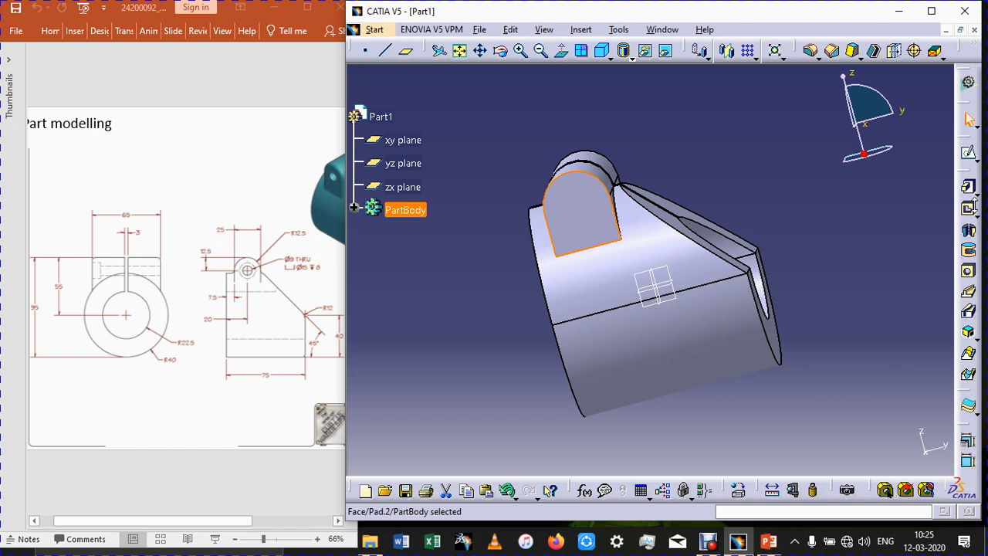
pyautogui.click(969, 208)
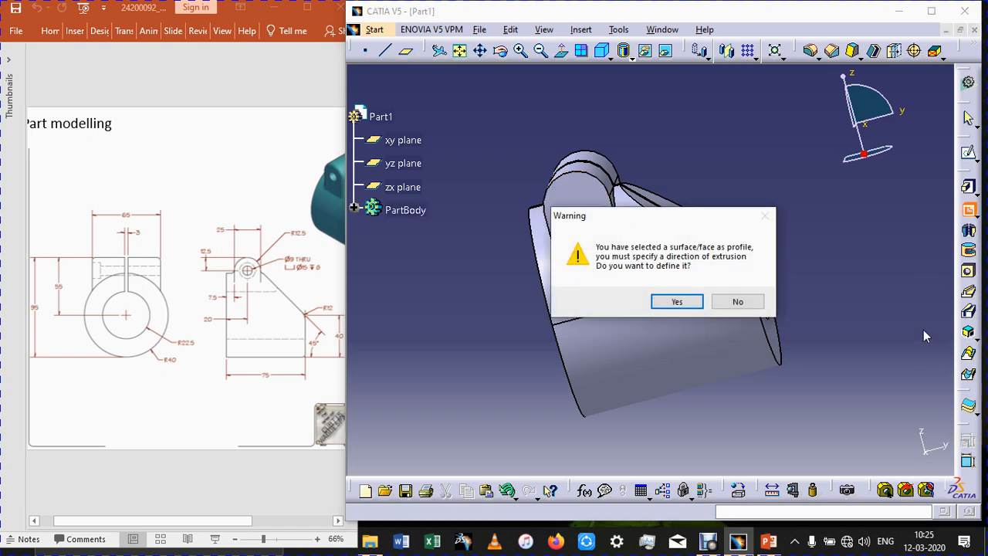
pyautogui.click(735, 302)
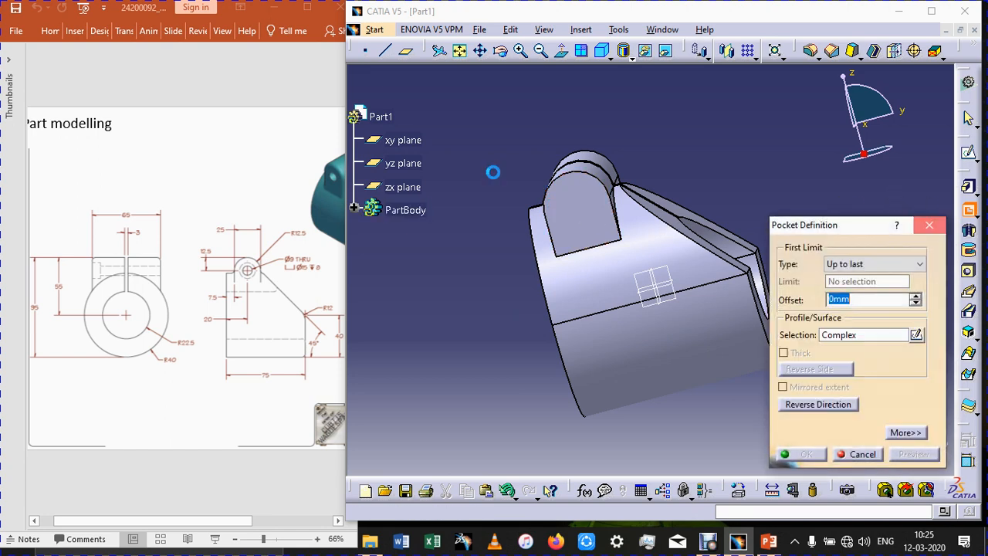
# Start a sketch on the lug's flat end face and project the face's rounded edge as construction geometry.
pyautogui.click(566, 204)
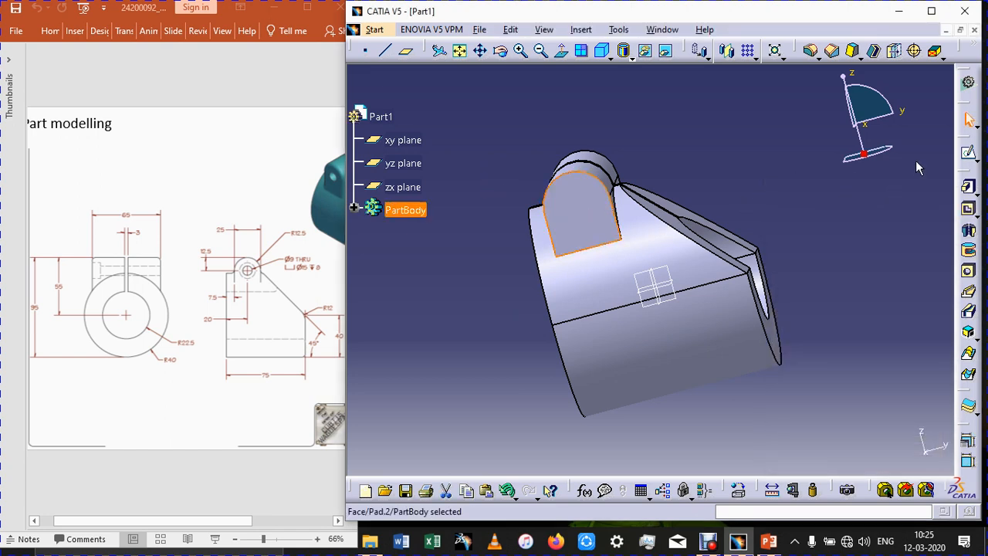
pyautogui.click(969, 153)
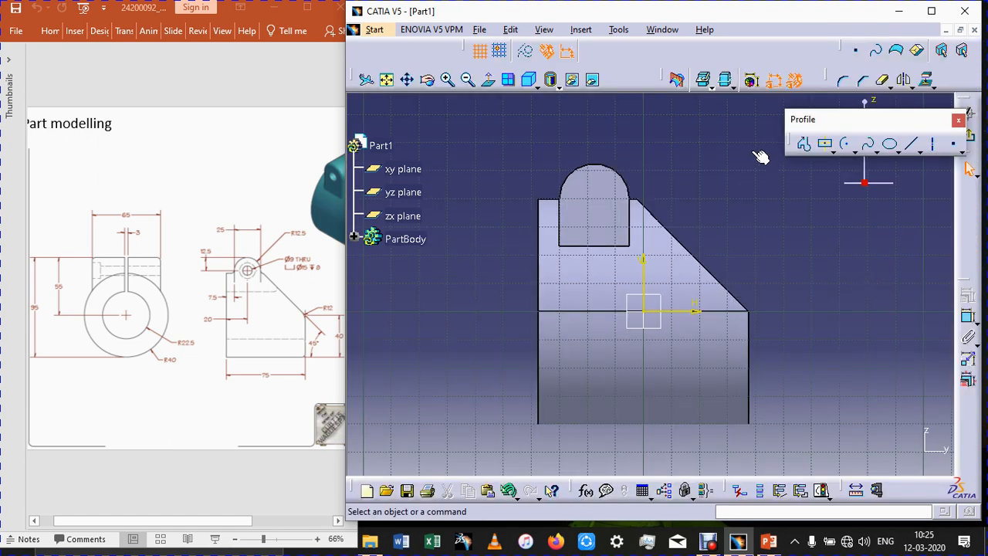
pyautogui.click(853, 150)
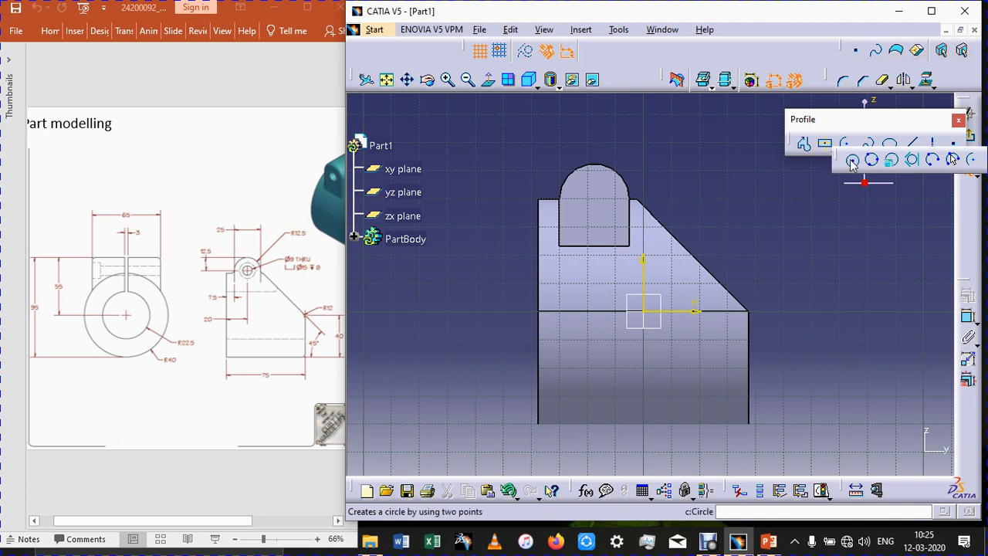
pyautogui.click(852, 165)
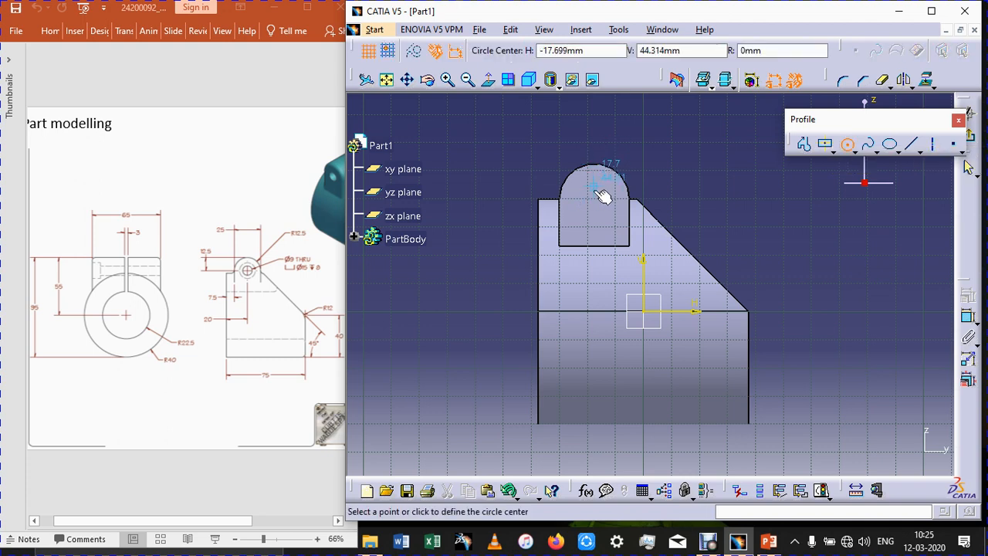
pyautogui.click(853, 151)
pyautogui.click(852, 165)
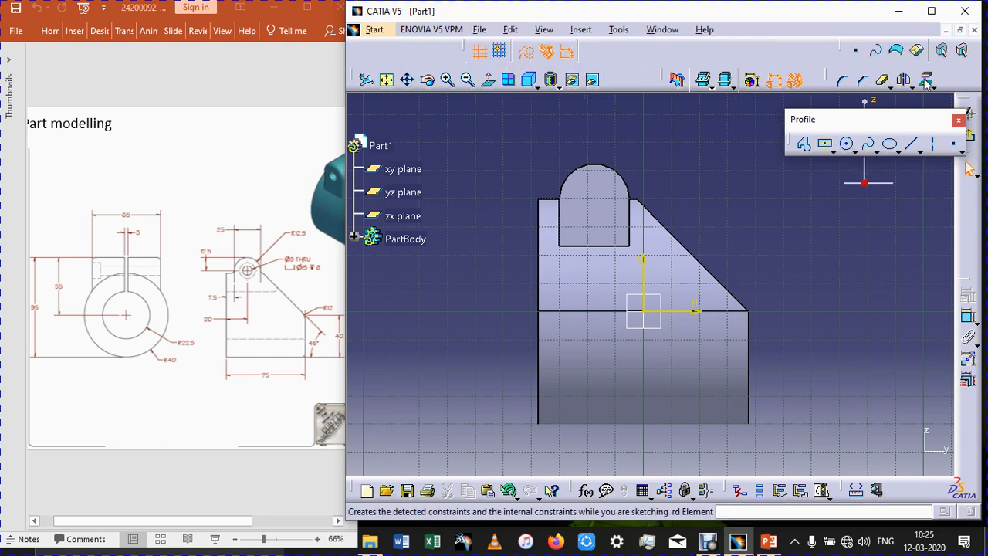
pyautogui.click(927, 80)
pyautogui.click(624, 176)
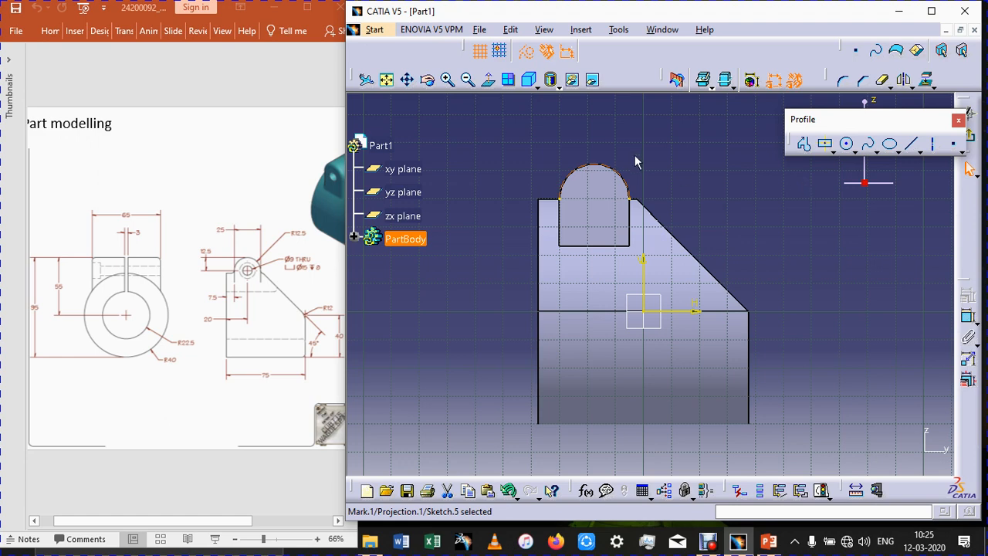
# Draw a circle of about 8 mm radius centred on the projected arc's centre, at H -17.5 mm and V 40 mm.
pyautogui.click(846, 144)
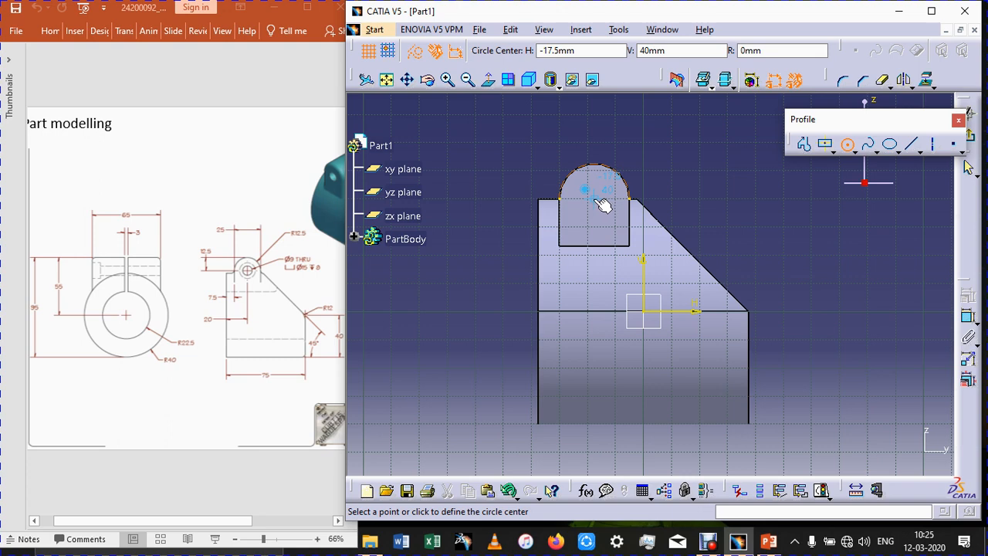
pyautogui.click(602, 204)
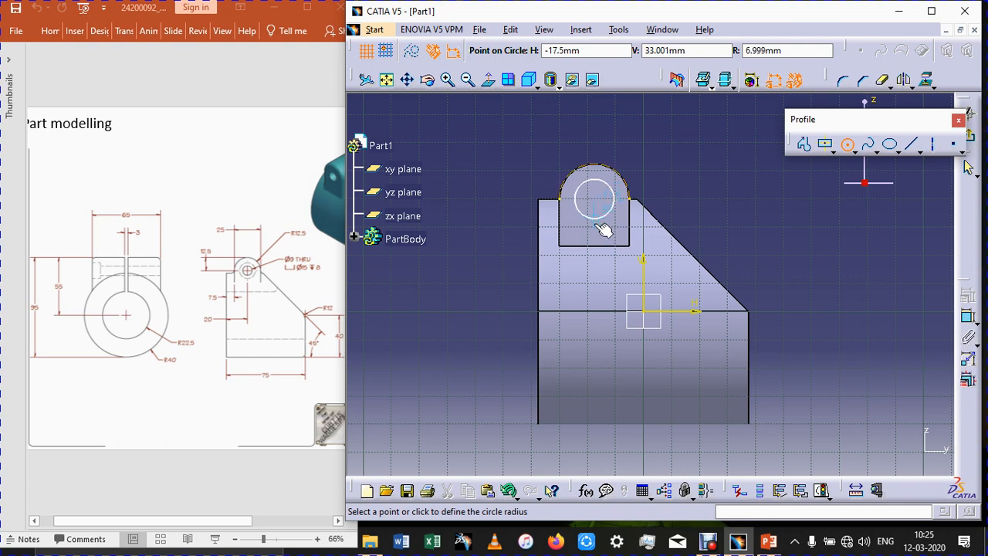
pyautogui.click(601, 215)
# Dimension the circle as a diameter of 15 mm and exit the sketch.
pyautogui.click(966, 316)
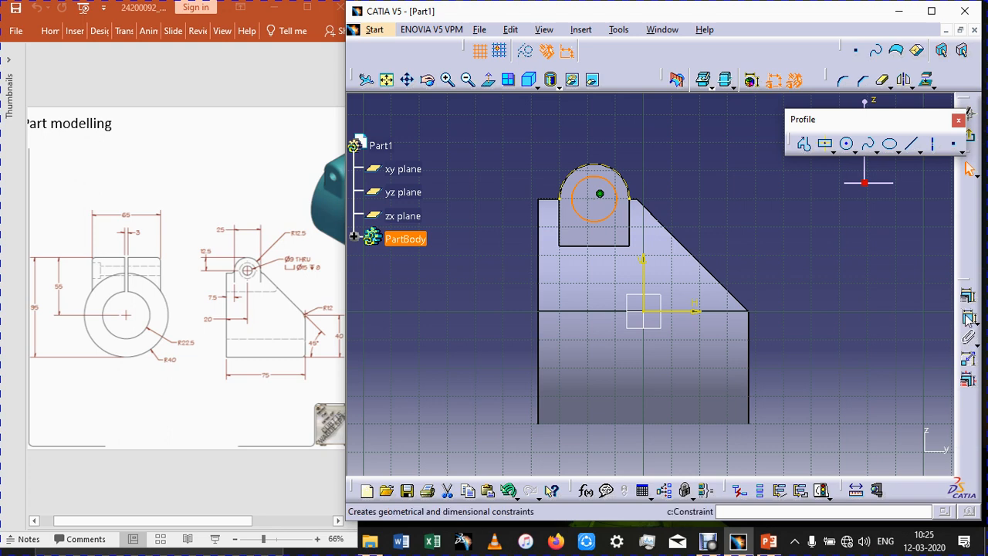
pyautogui.click(707, 164)
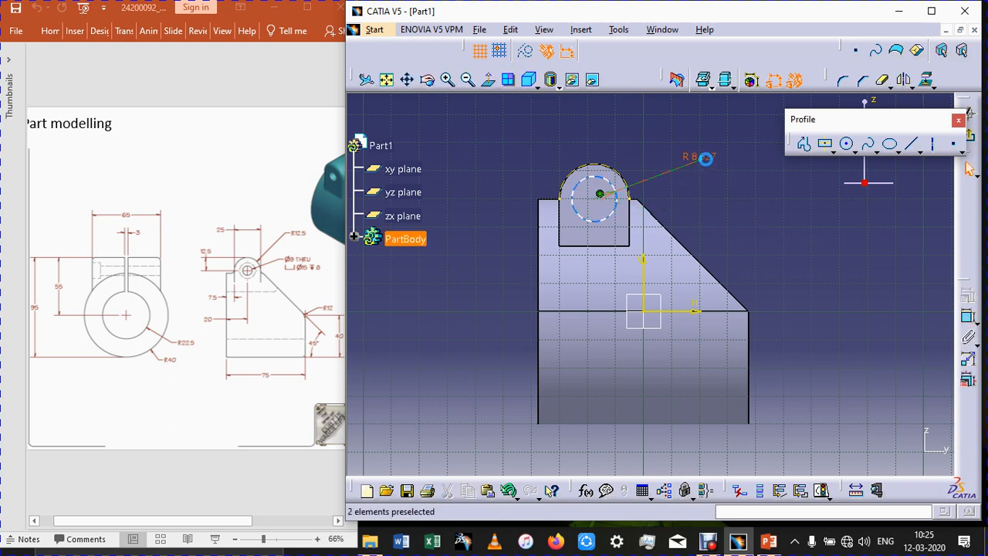
pyautogui.doubleClick(707, 159)
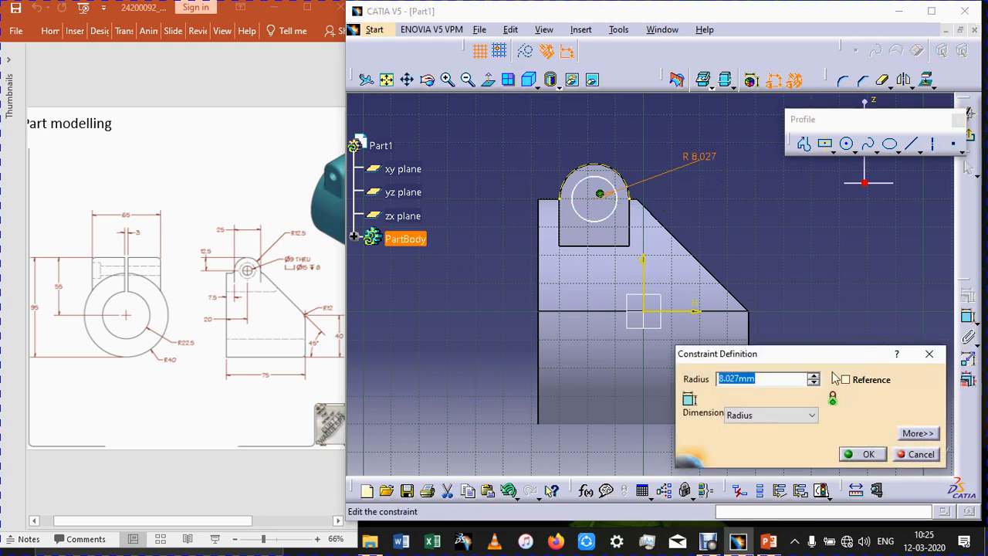
pyautogui.click(813, 416)
pyautogui.click(808, 441)
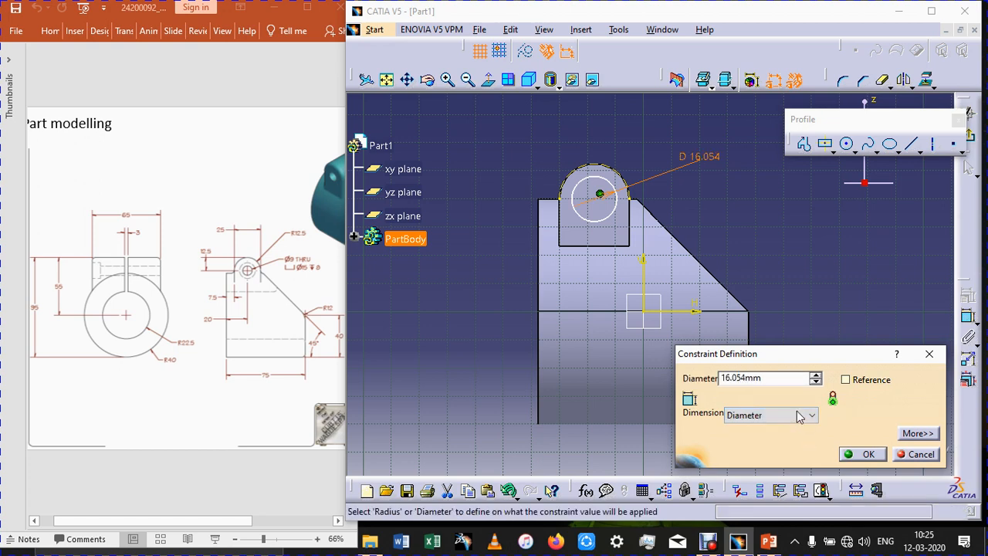
pyautogui.doubleClick(767, 377)
pyautogui.write('14')
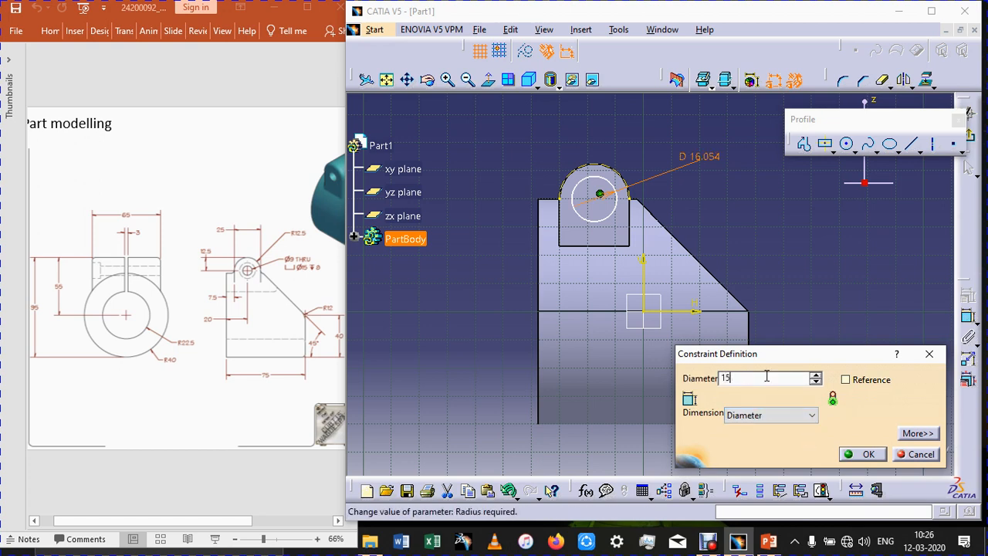
pyautogui.press('Return')
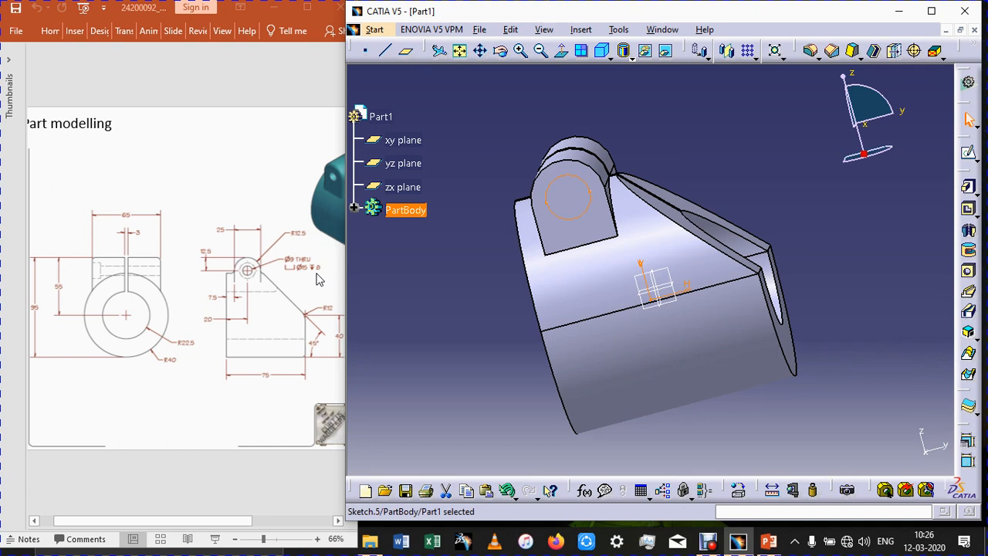
# Start a pocket from the 15 mm circle and preview it with the Up to last limit and an 8 mm offset.
pyautogui.click(969, 210)
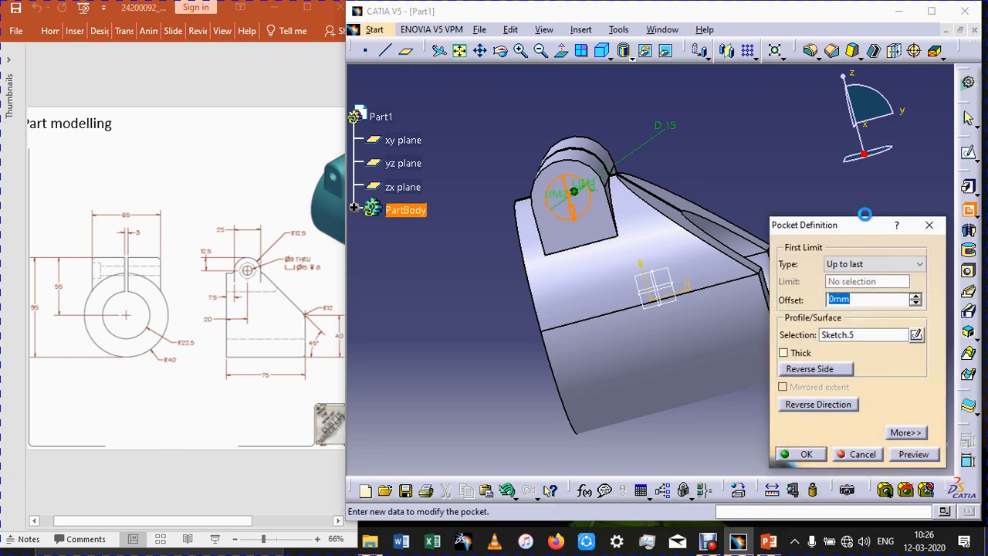
pyautogui.write('8')
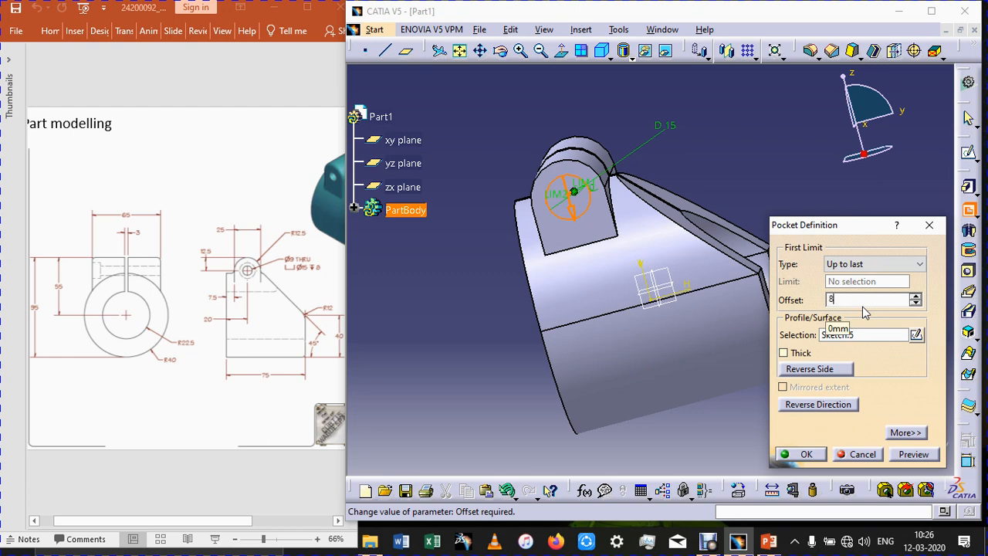
pyautogui.click(914, 454)
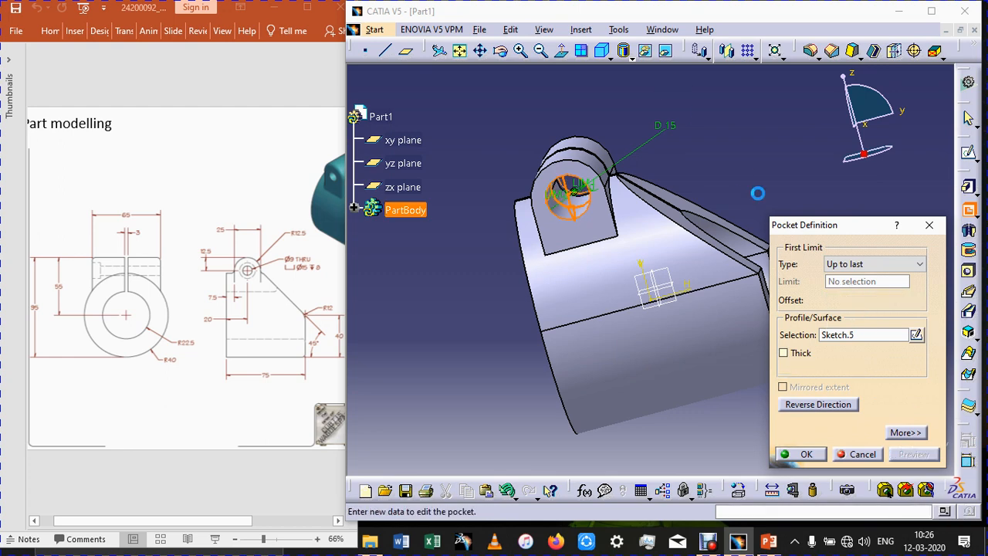
pyautogui.moveTo(767, 179); pyautogui.dragTo(702, 223, button='middle')
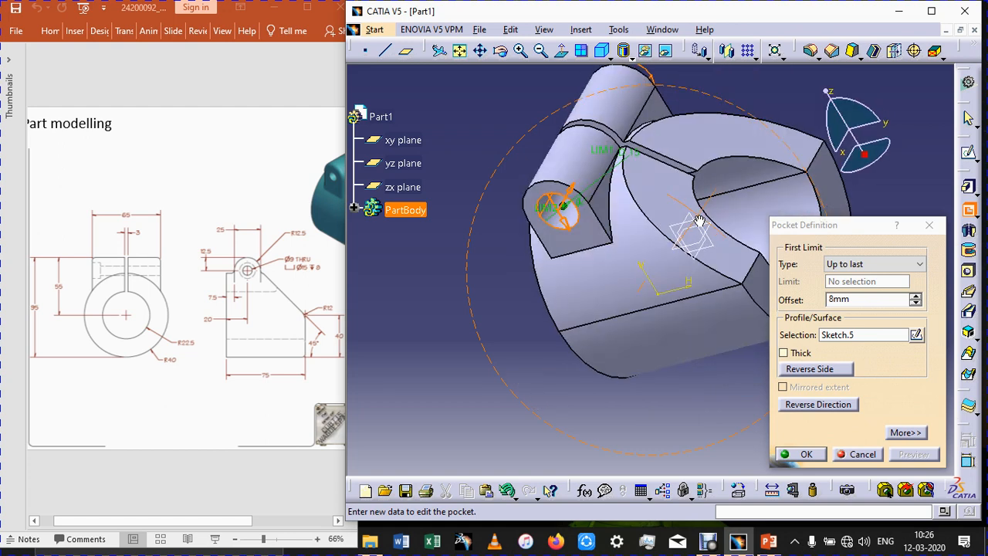
# Change the circular pocket's limit type to Dimension with a depth of 8 mm, and confirm it as the lug's counterbore.
pyautogui.click(886, 265)
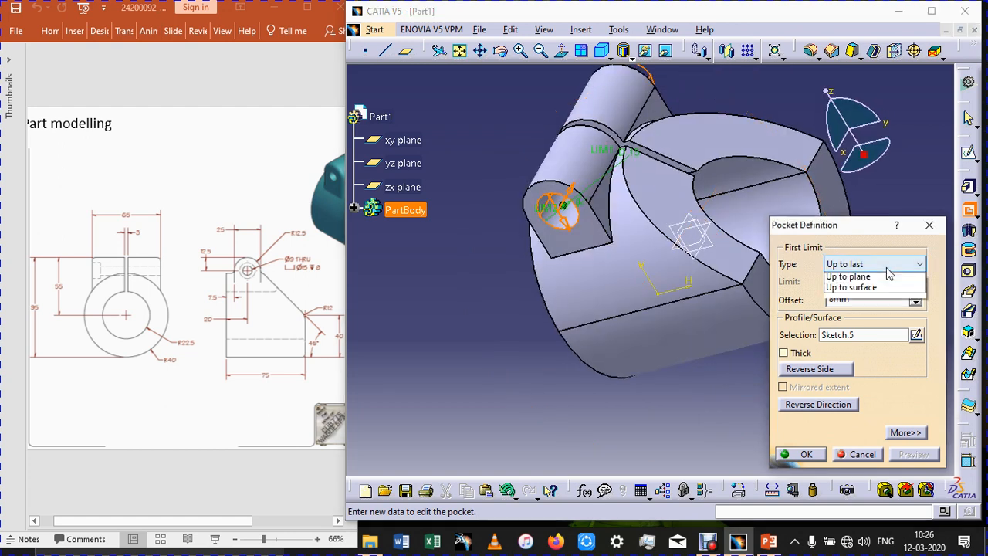
pyautogui.click(883, 288)
pyautogui.click(877, 264)
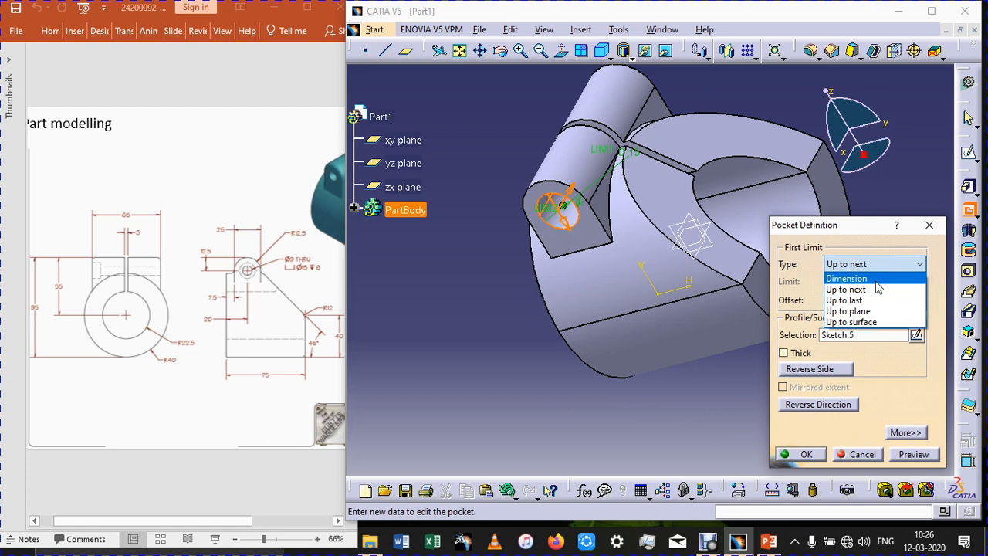
pyautogui.click(863, 274)
pyautogui.doubleClick(869, 280)
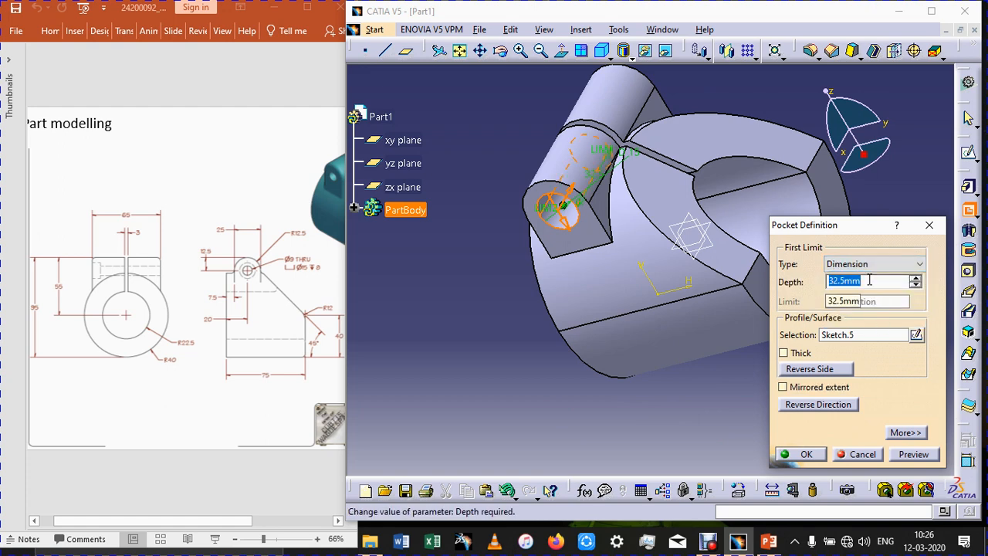
pyautogui.write('8')
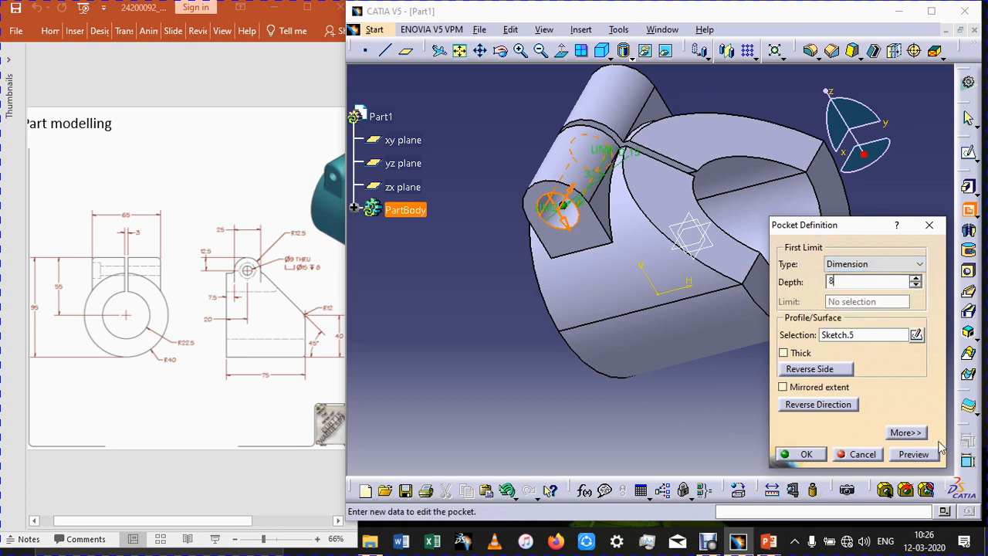
pyautogui.click(911, 454)
pyautogui.click(803, 454)
# Start a sketch on the counterbore's floor face and project its circular edge as construction geometry.
pyautogui.click(563, 208)
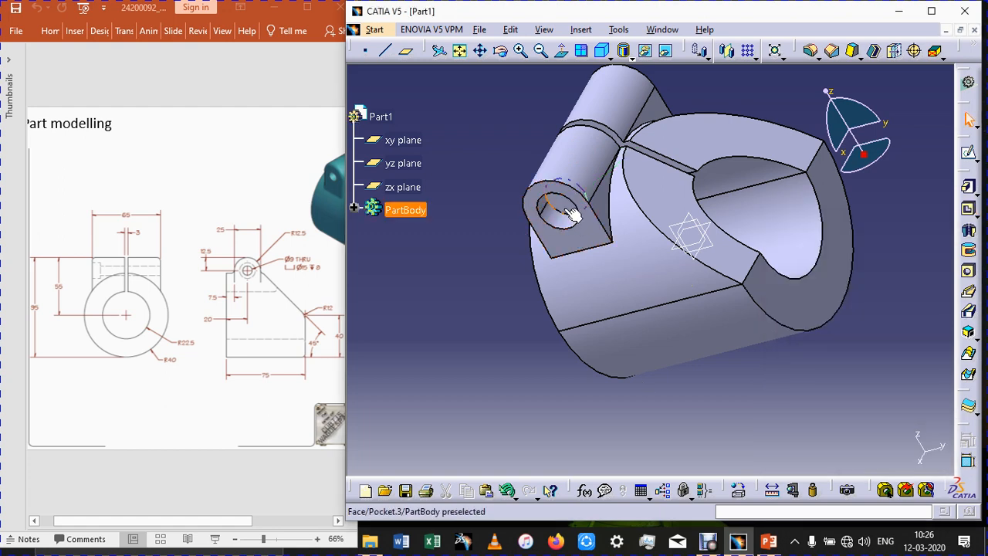
pyautogui.click(970, 154)
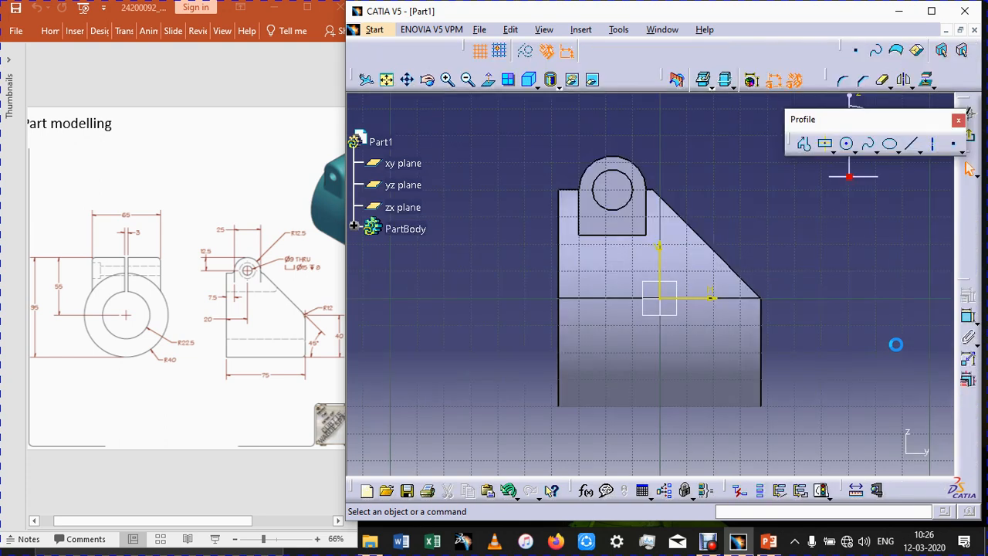
pyautogui.click(848, 145)
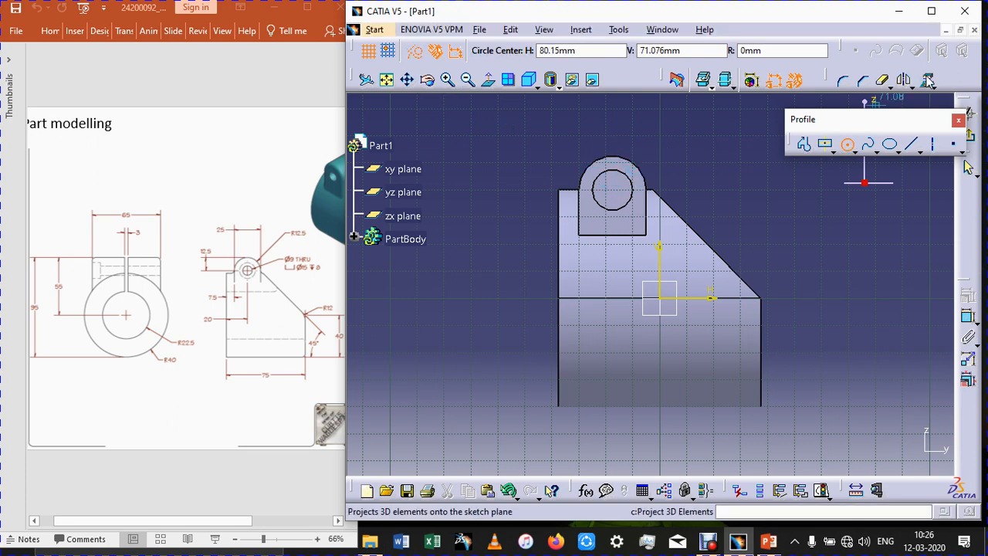
pyautogui.press('Escape')
pyautogui.click(643, 188)
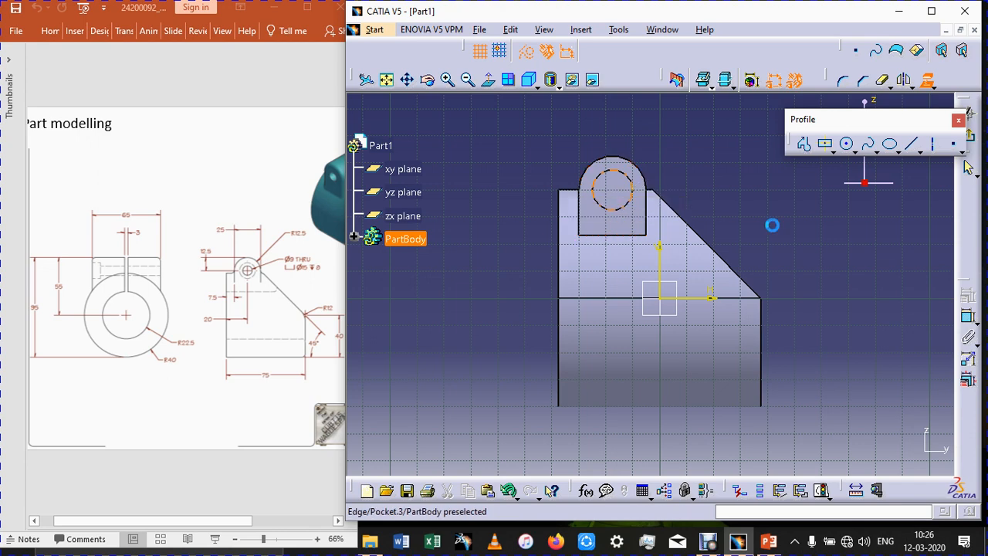
pyautogui.click(825, 257)
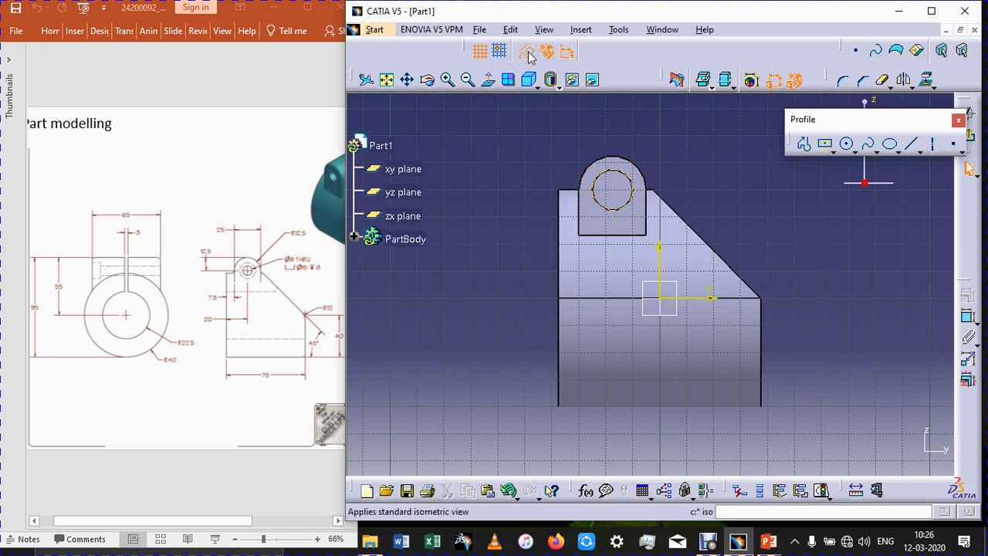
# Draw a circle of about 3.9 mm radius centred on the projected circle's centre, at H -17.5 mm and V 40 mm.
pyautogui.click(848, 146)
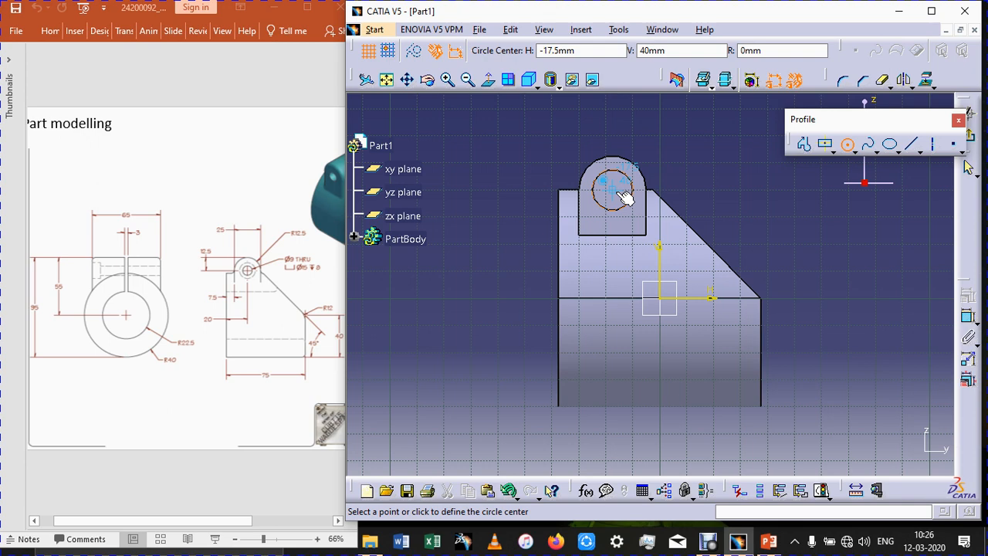
pyautogui.click(619, 199)
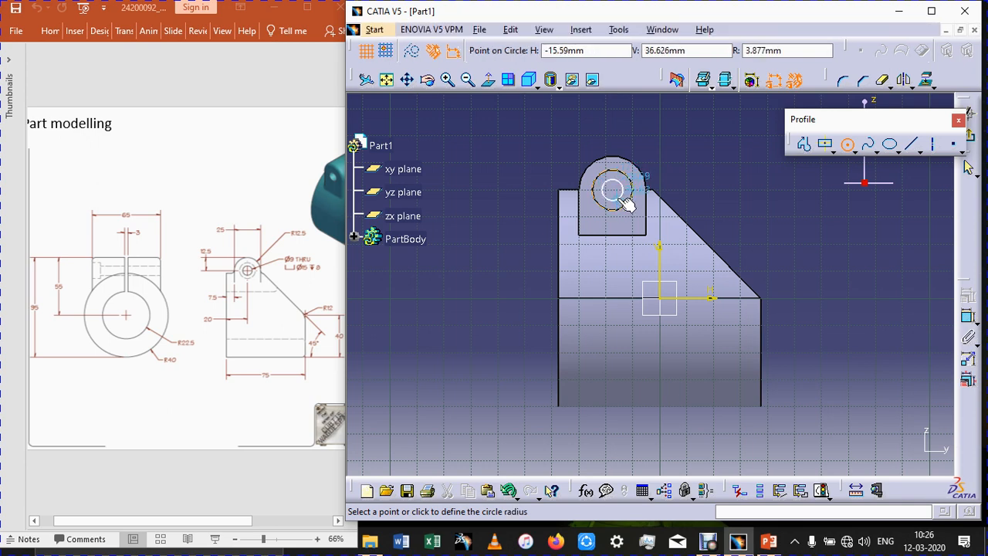
pyautogui.click(627, 202)
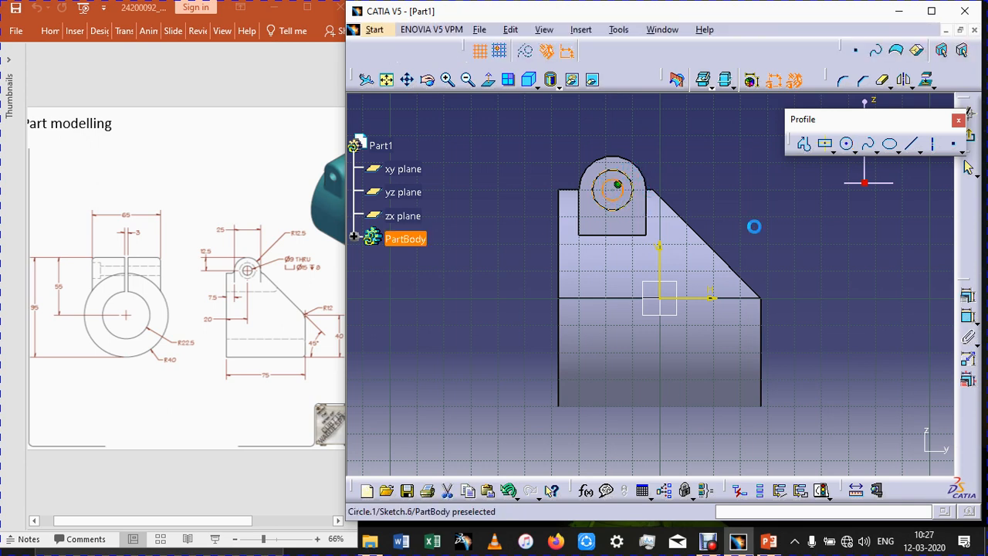
# Dimension the small circle as a diameter of 9 mm and exit the sketch.
pyautogui.click(969, 318)
pyautogui.click(624, 181)
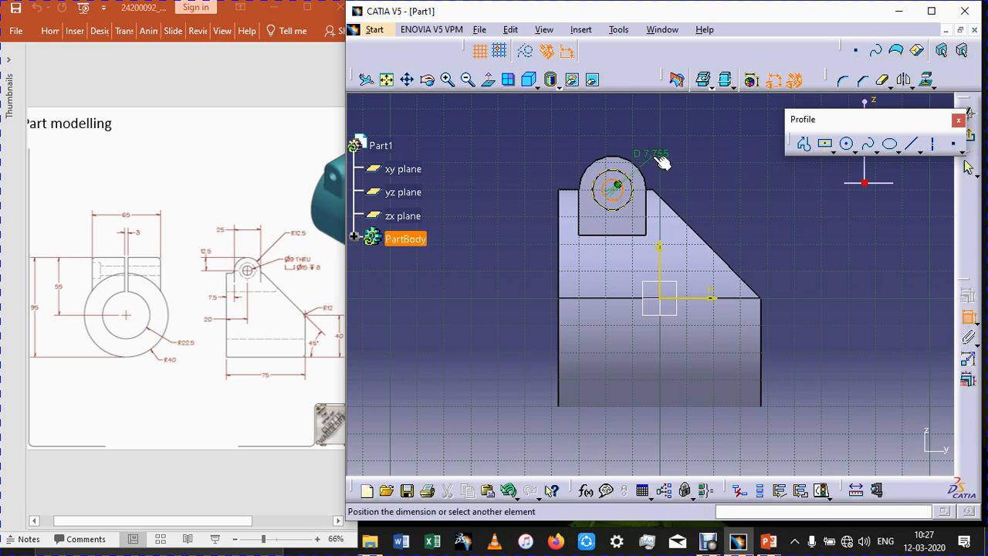
pyautogui.click(656, 158)
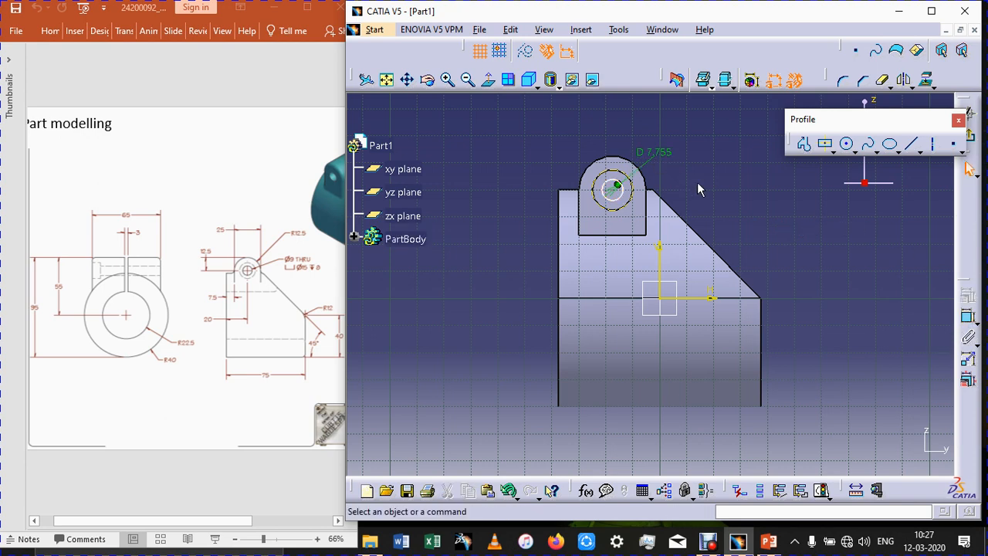
pyautogui.doubleClick(654, 157)
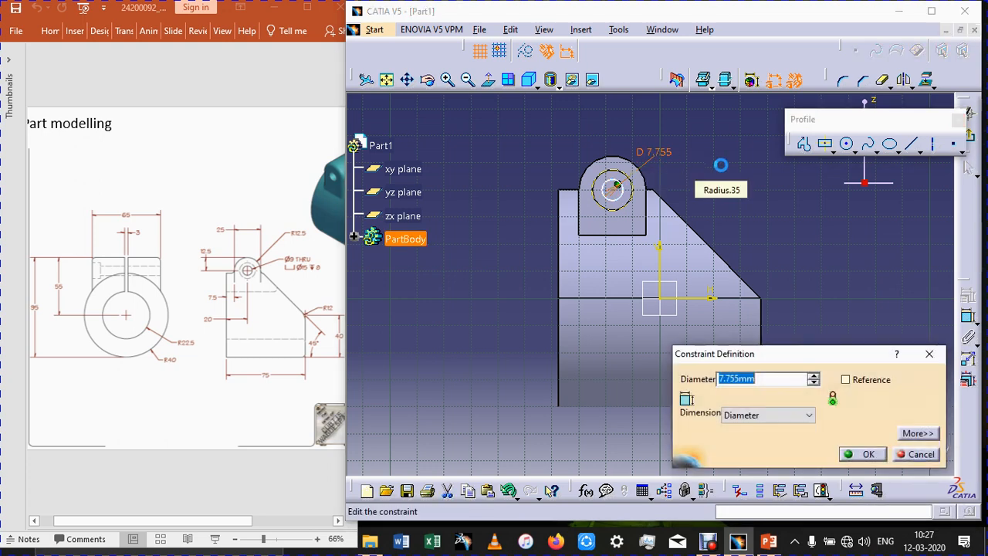
pyautogui.write('9')
pyautogui.press('Return')
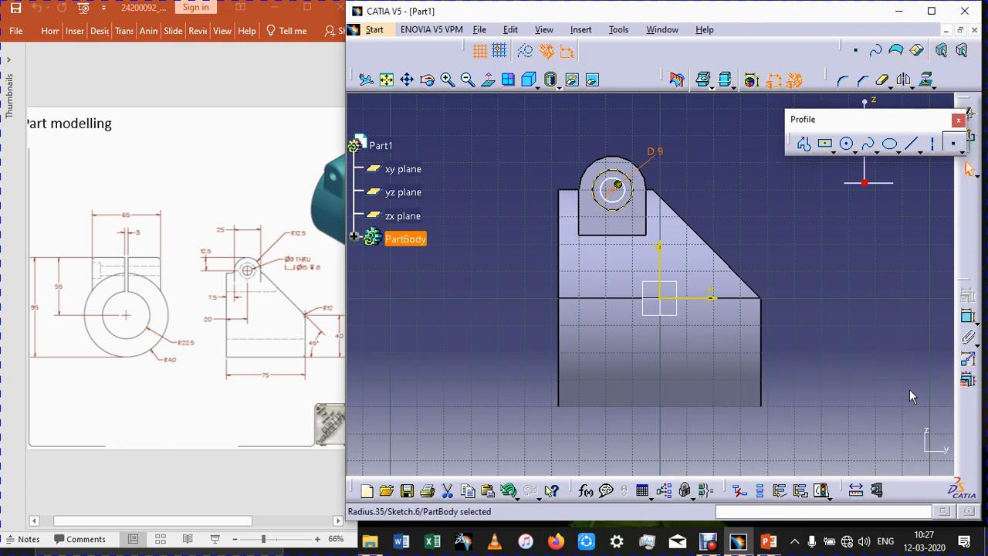
pyautogui.click(953, 144)
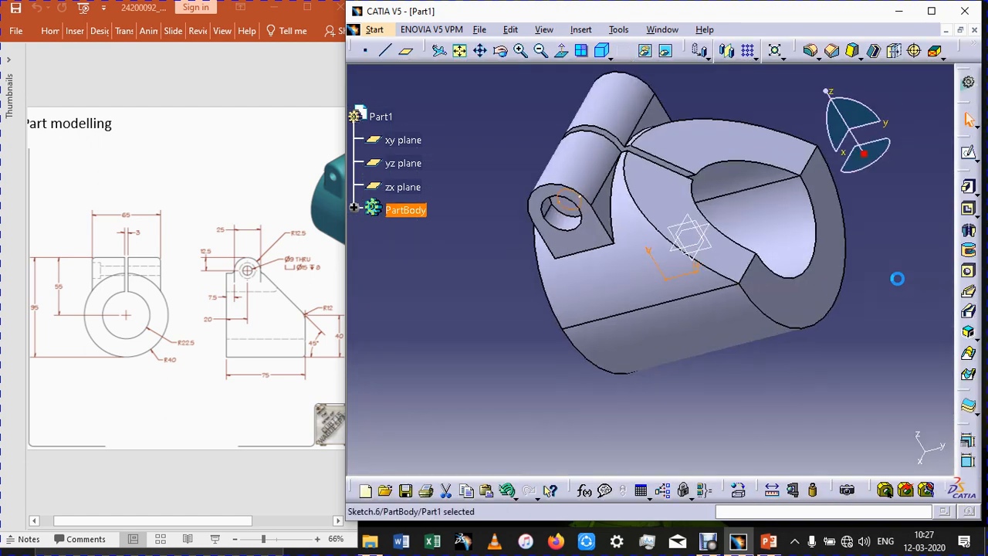
# Cut a pocket from the 9 mm circle with the Up to last limit and 0 mm offset as the lug's through hole.
pyautogui.click(970, 210)
pyautogui.click(919, 264)
pyautogui.click(911, 300)
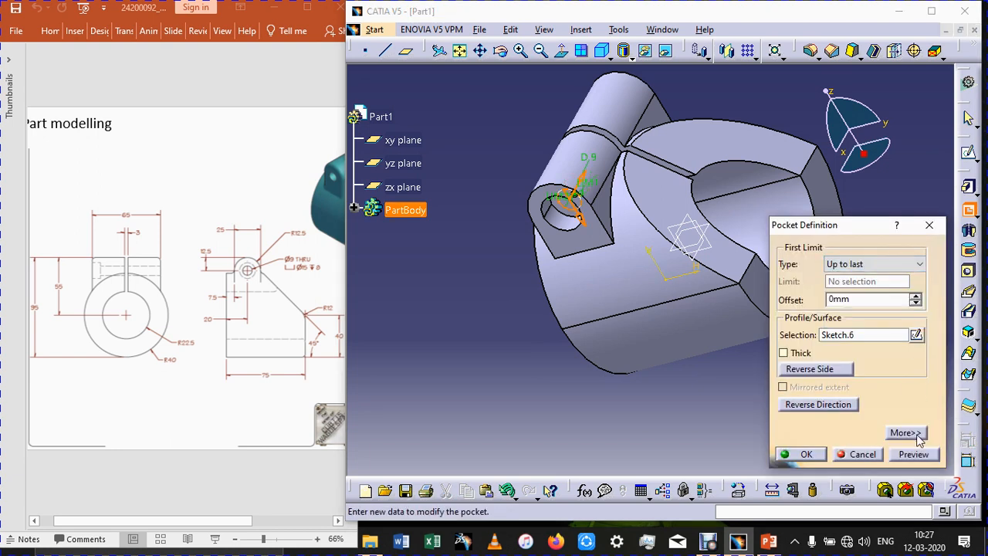
pyautogui.click(921, 458)
pyautogui.click(801, 455)
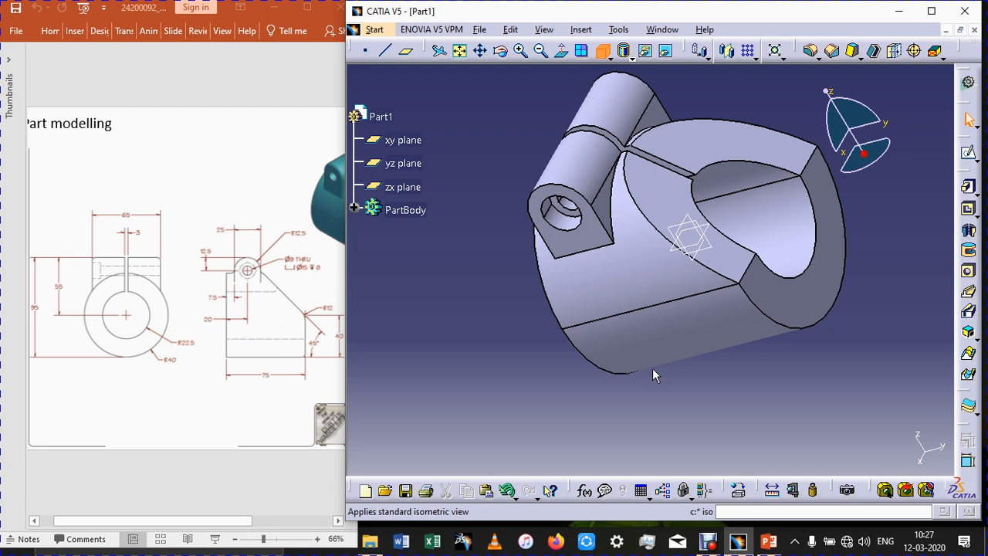
# Inspect the modelled hole and examine the rest of the reference drawing in PowerPoint, including its fillet note.
pyautogui.click(460, 51)
pyautogui.moveTo(480, 378); pyautogui.dragTo(604, 325, button='middle')
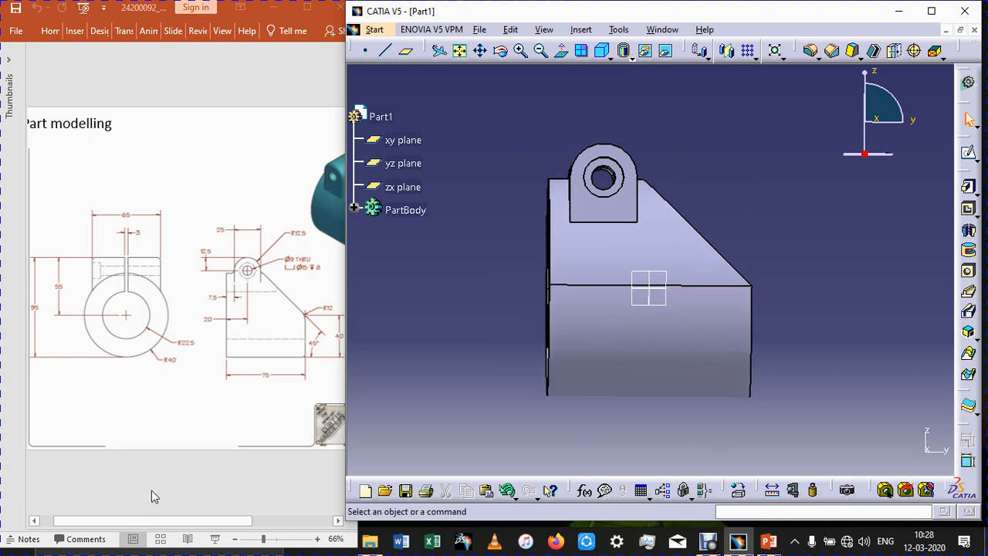
pyautogui.click(207, 530)
pyautogui.moveTo(204, 525); pyautogui.dragTo(242, 524)
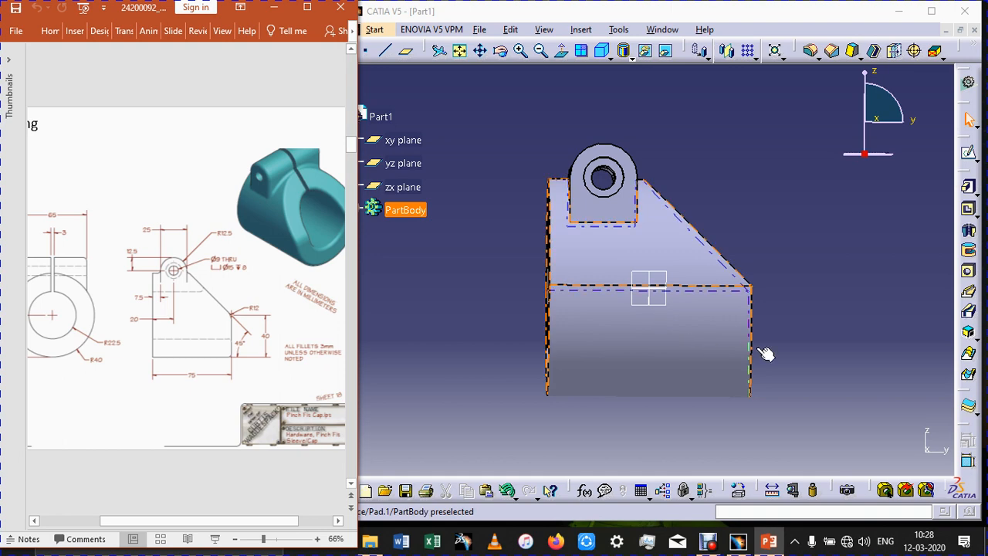
pyautogui.moveTo(858, 372); pyautogui.dragTo(651, 249, button='middle')
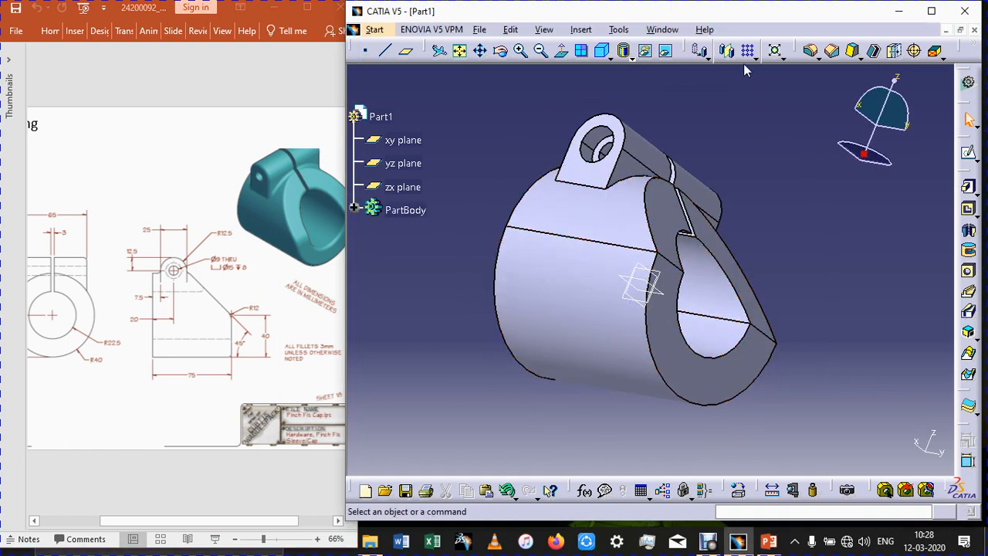
# Start an edge fillet and select the outer and bore edges of the cylinder's angle-cut face.
pyautogui.click(811, 52)
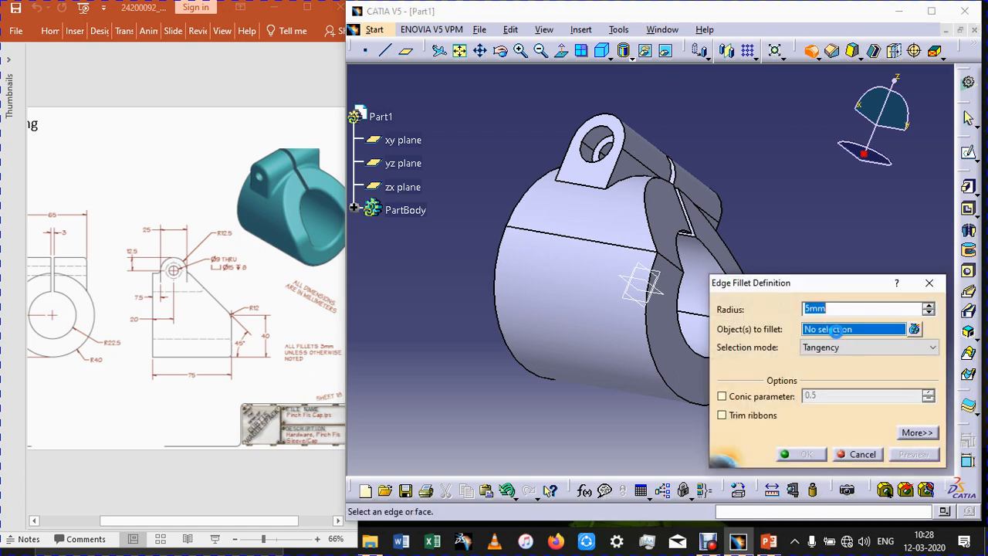
pyautogui.click(658, 236)
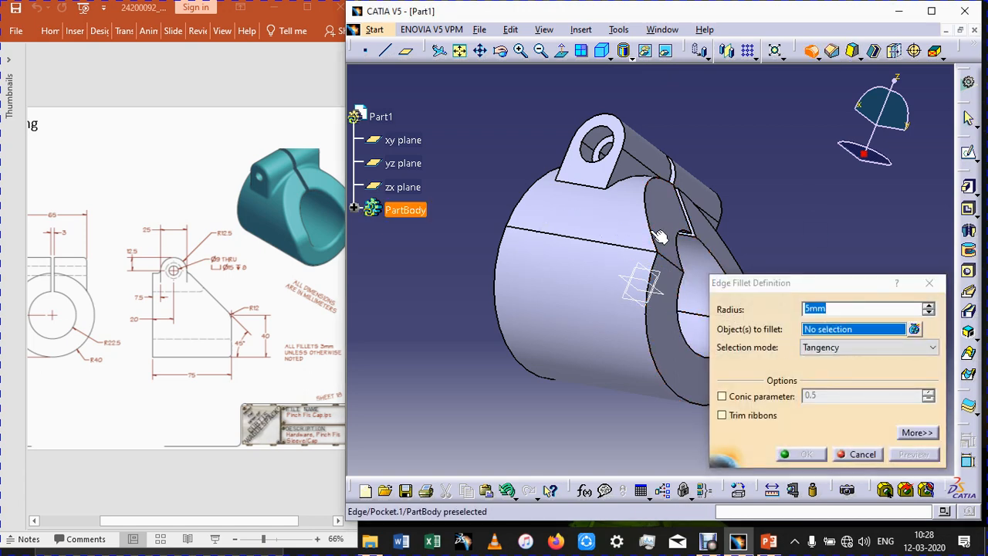
pyautogui.click(653, 344)
pyautogui.moveTo(798, 221); pyautogui.dragTo(547, 209, button='middle')
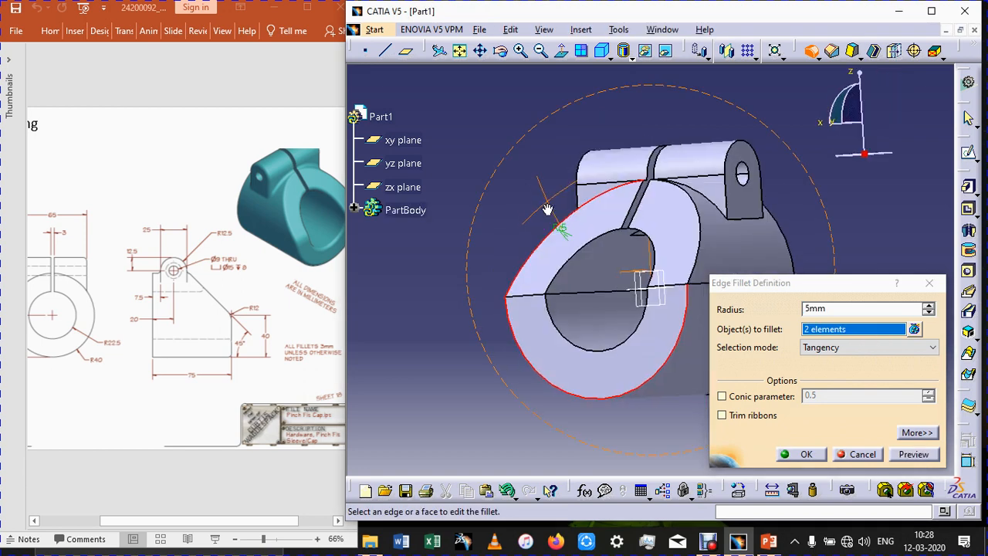
pyautogui.click(706, 225)
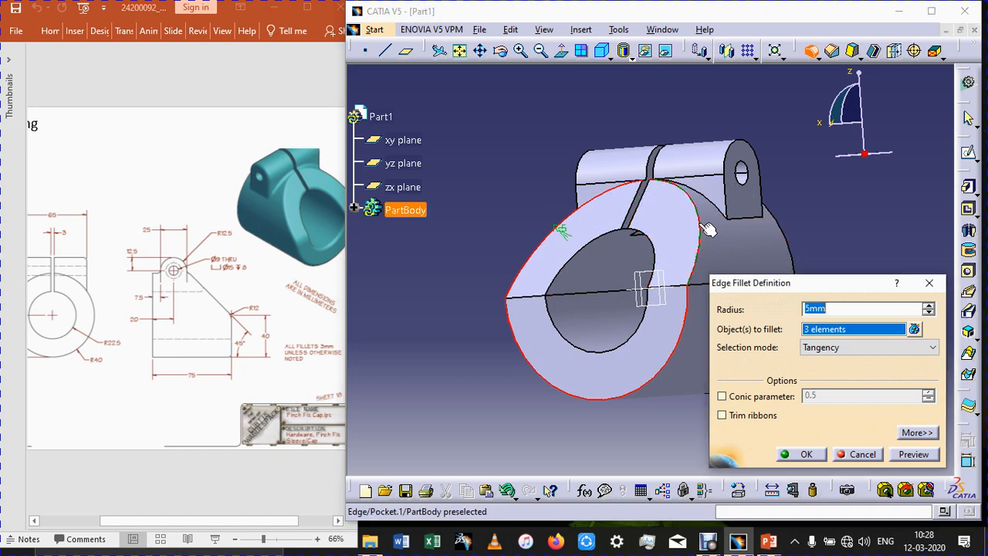
pyautogui.click(661, 249)
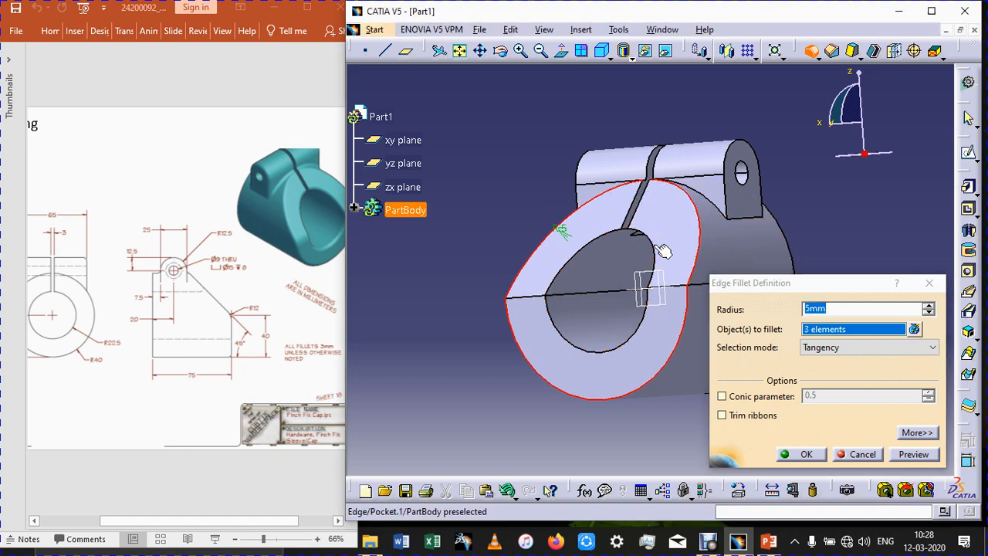
pyautogui.click(610, 354)
pyautogui.click(587, 396)
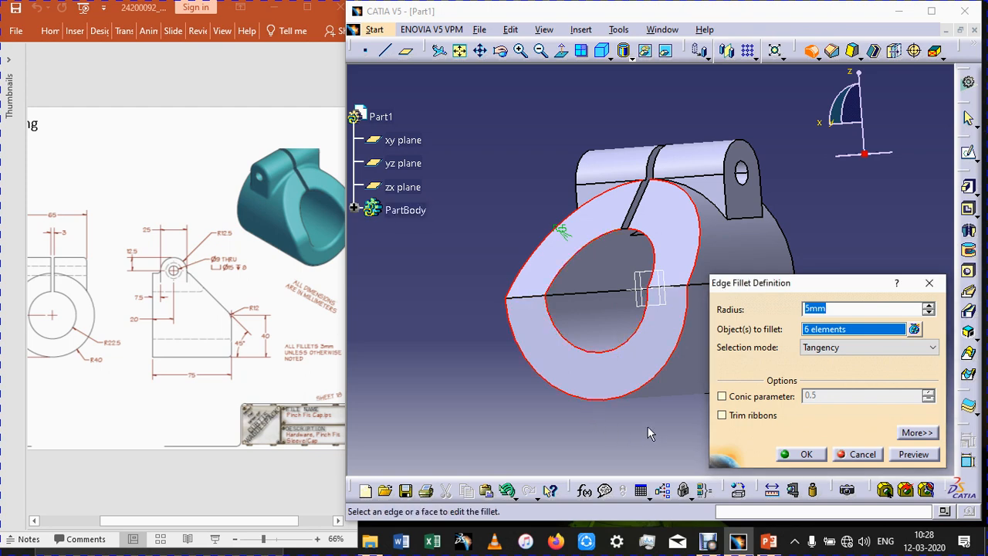
# Add the lug's straight end-face edges, its junctions with the cylinder, and the flat back face's outer and bore edges to the fillet selection.
pyautogui.click(718, 207)
pyautogui.click(753, 218)
pyautogui.moveTo(818, 212); pyautogui.dragTo(629, 290, button='middle')
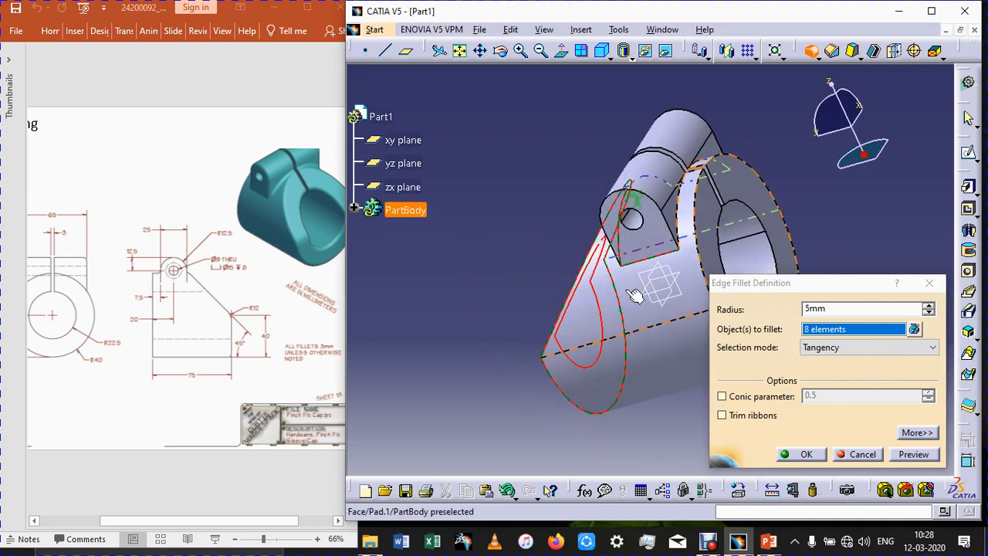
pyautogui.click(693, 207)
pyautogui.moveTo(860, 167); pyautogui.dragTo(860, 168, button='middle')
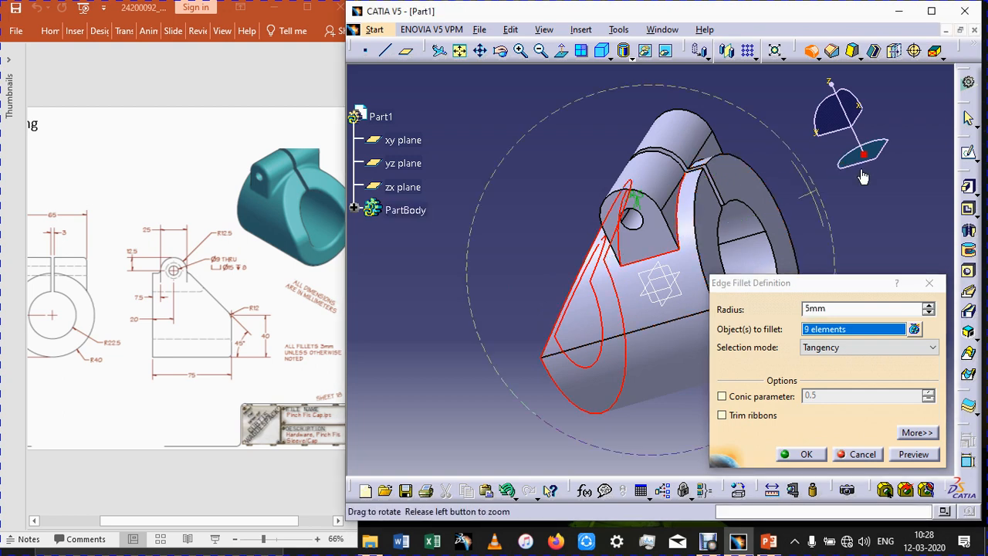
pyautogui.moveTo(547, 415); pyautogui.dragTo(583, 282, button='middle')
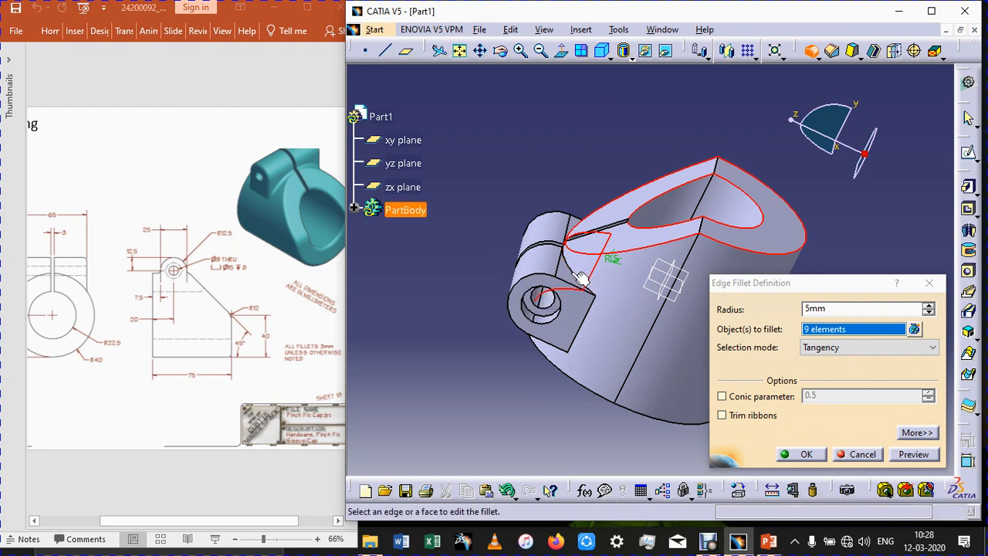
pyautogui.click(601, 296)
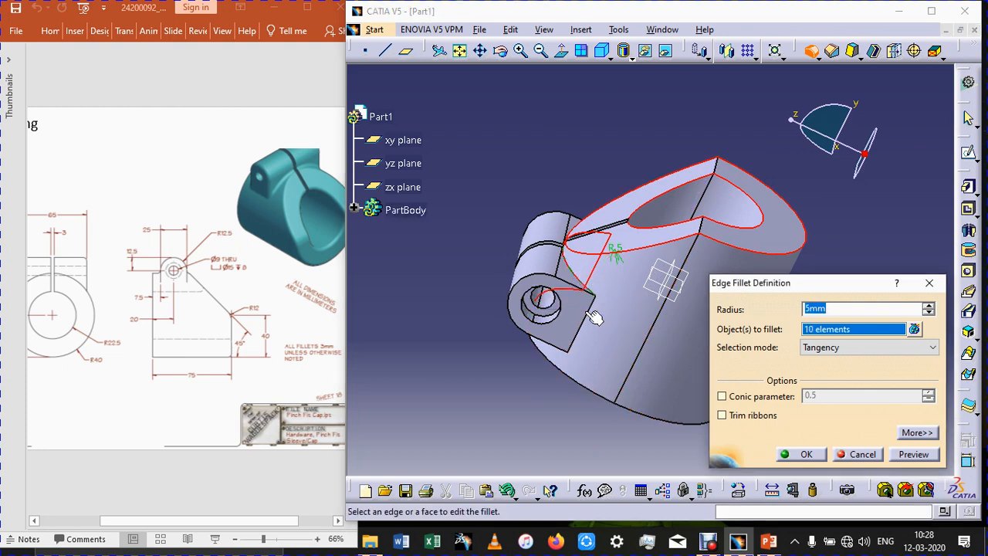
pyautogui.click(571, 346)
pyautogui.moveTo(508, 379); pyautogui.dragTo(656, 247, button='middle')
pyautogui.click(665, 239)
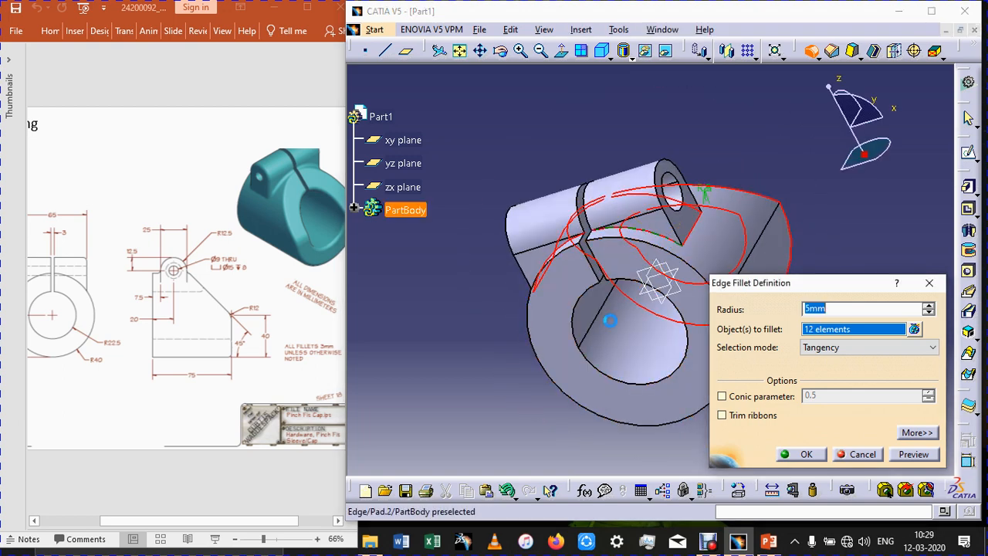
pyautogui.click(538, 345)
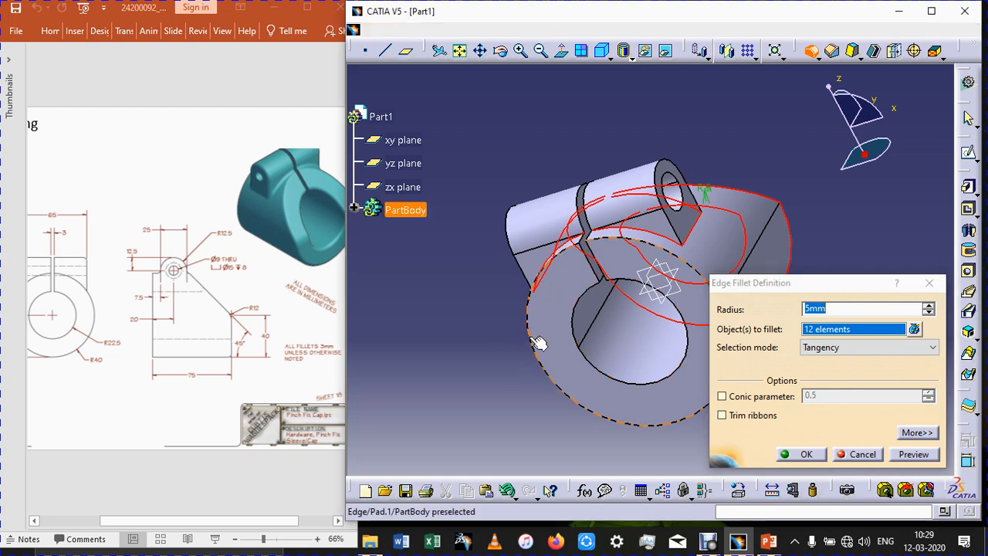
pyautogui.click(596, 370)
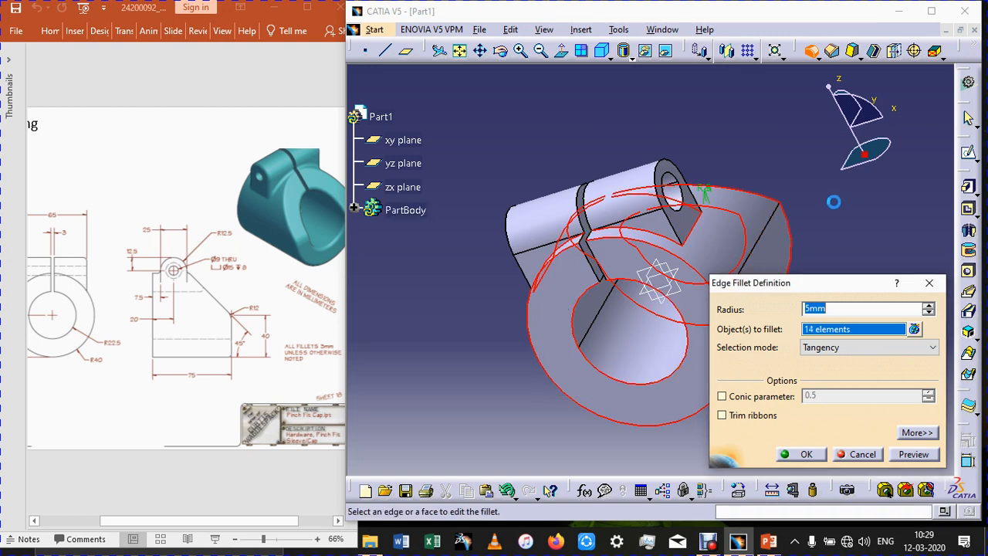
# Add the rounded edges of the lug's two end faces to the edge fillet selection.
pyautogui.moveTo(831, 224); pyautogui.dragTo(656, 186, button='middle')
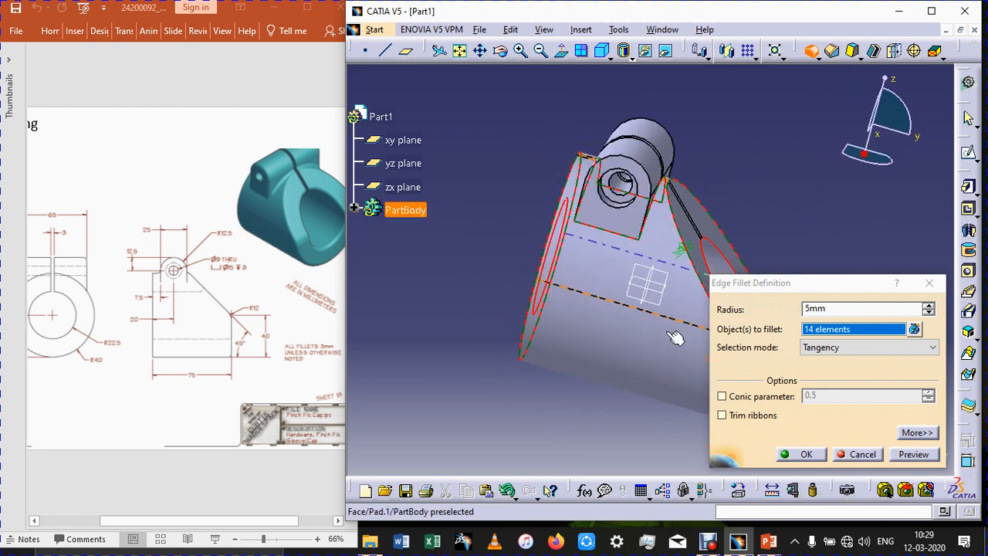
pyautogui.click(651, 178)
pyautogui.moveTo(629, 245); pyautogui.dragTo(585, 179, button='middle')
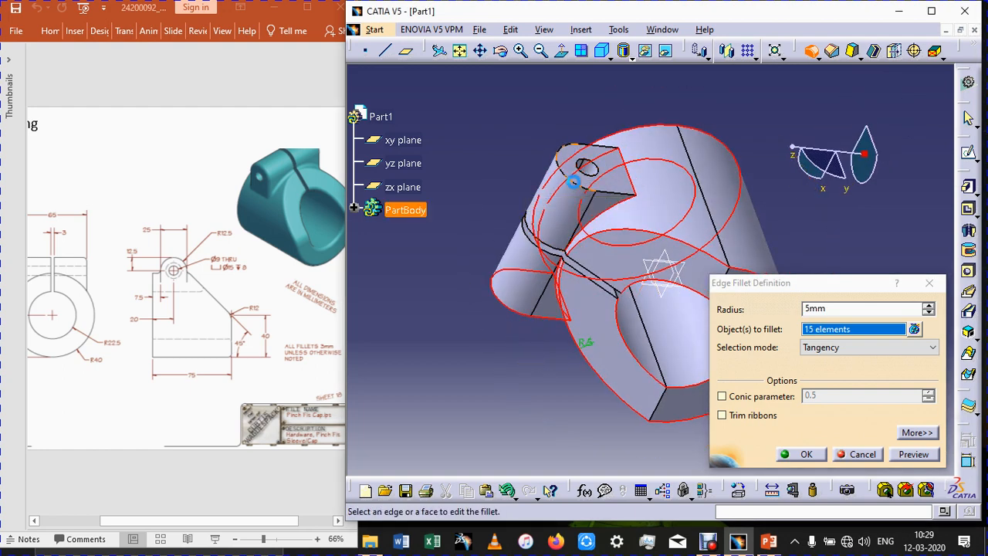
pyautogui.click(581, 182)
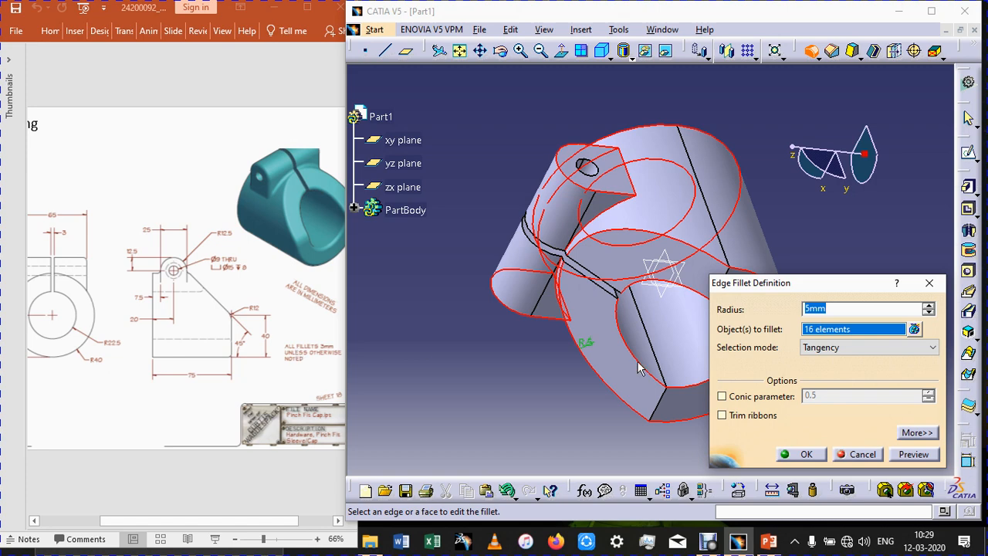
# Set the edge fillet radius to 3 mm, preview it and apply it to the selected edges.
pyautogui.write('3')
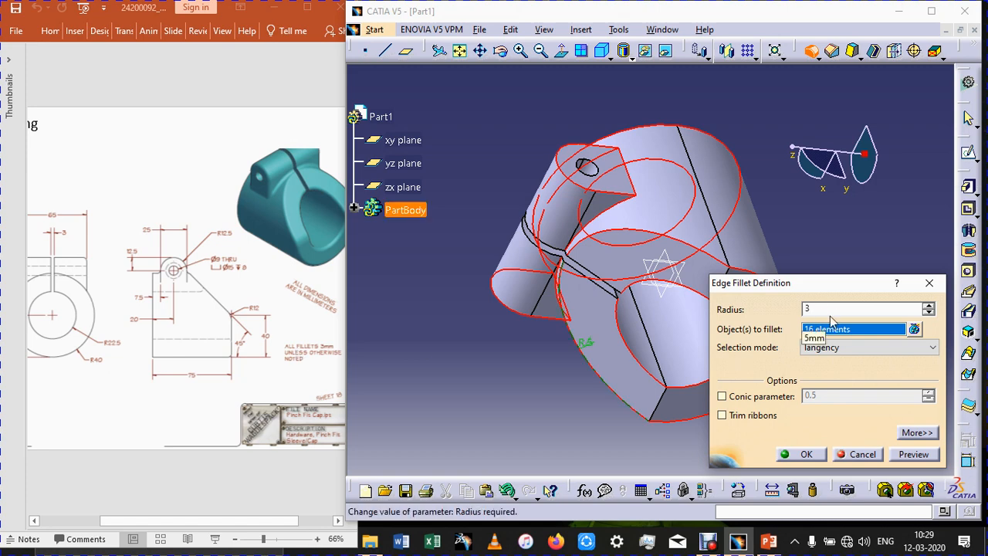
pyautogui.click(913, 455)
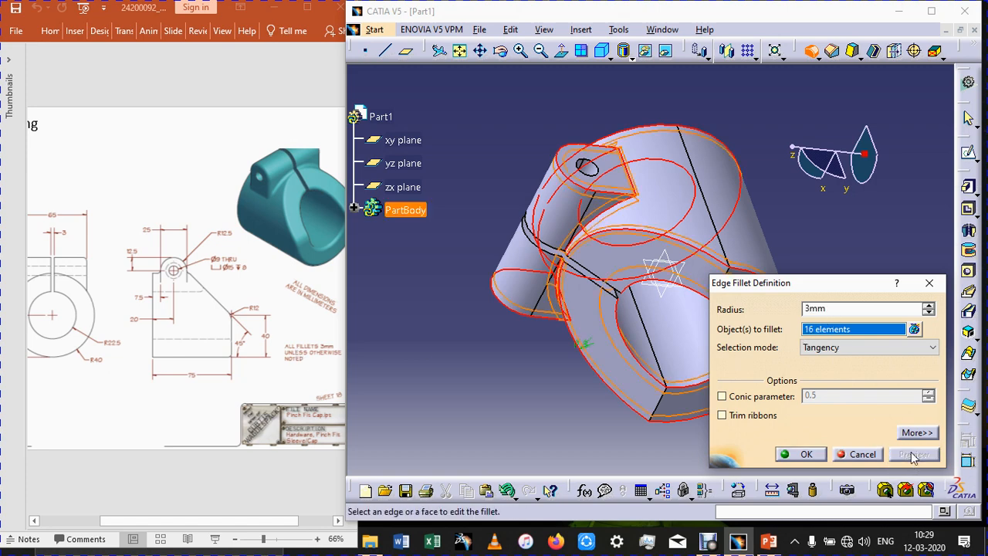
pyautogui.click(803, 454)
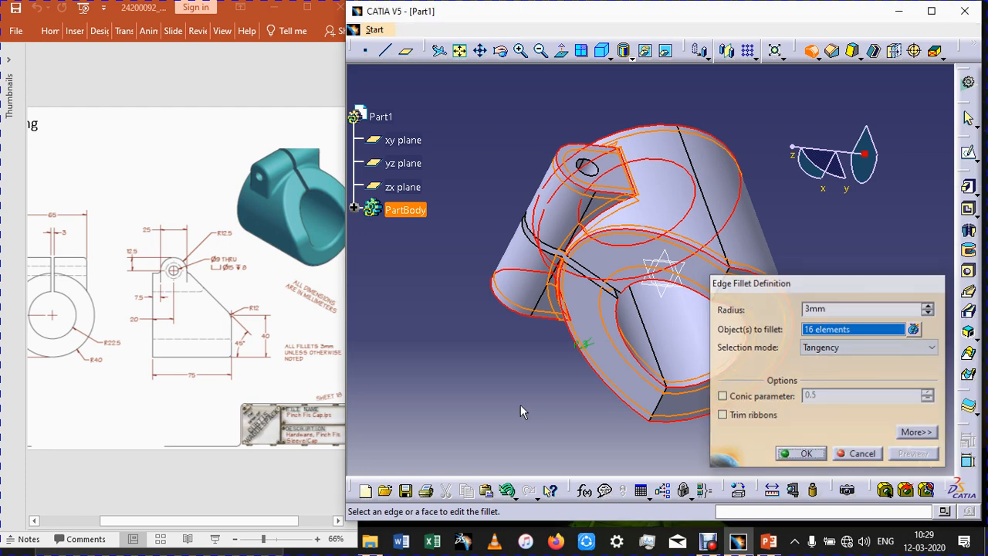
pyautogui.moveTo(521, 412); pyautogui.dragTo(708, 190, button='middle')
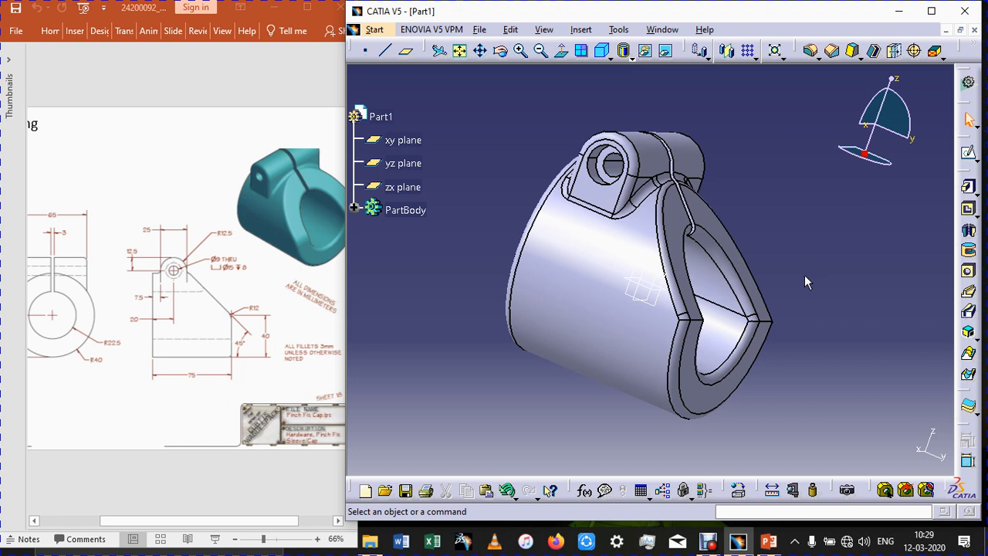
pyautogui.click(460, 51)
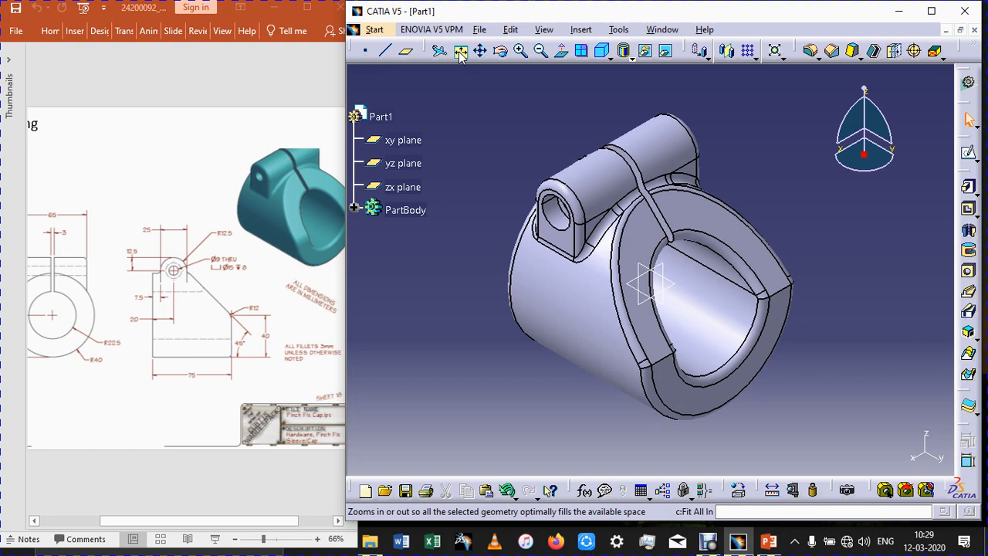
# Save the part as a CATPart named Pinch Fit Cap in the New folder directory under CATIA on drive D.
pyautogui.click(479, 30)
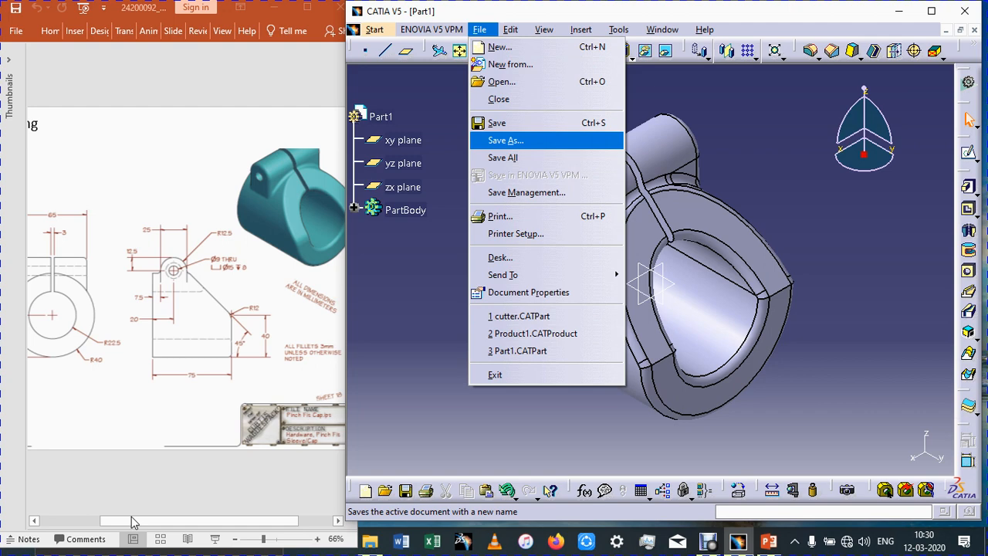
pyautogui.moveTo(131, 522); pyautogui.dragTo(80, 523)
pyautogui.moveTo(209, 519); pyautogui.dragTo(213, 515)
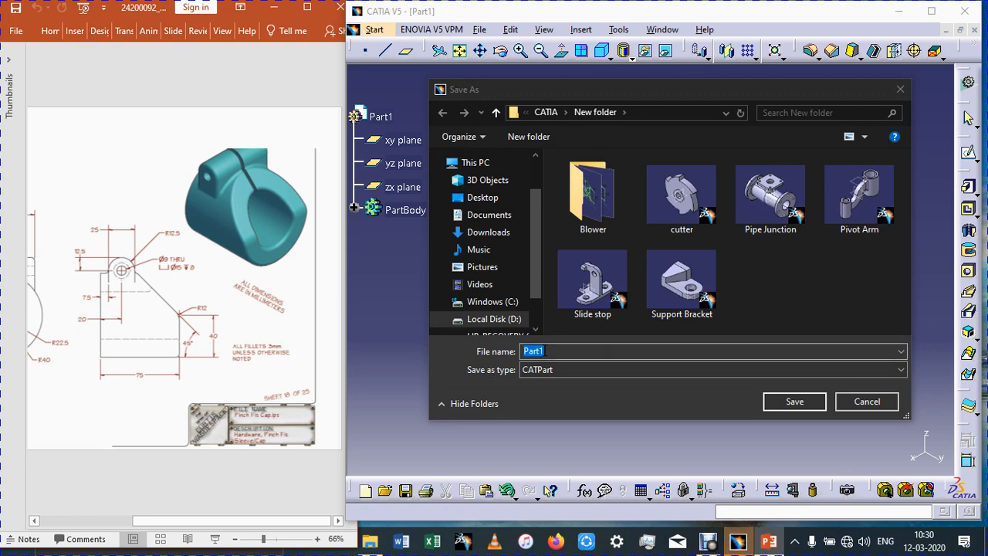
pyautogui.press('BackSpace')
pyautogui.write('Pinch')
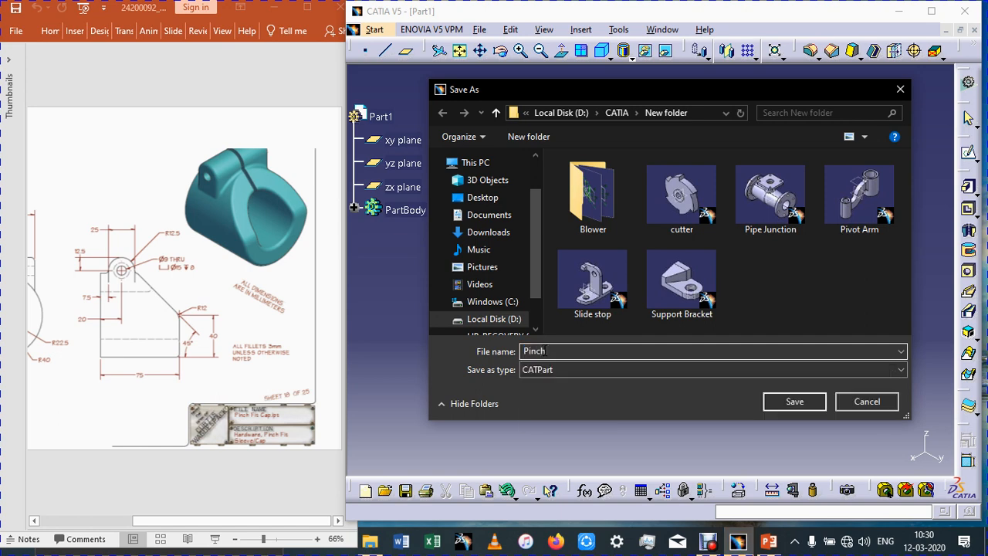
pyautogui.write(' Fitn')
pyautogui.write(' Clasmp')
pyautogui.press('BackSpace')
pyautogui.press('BackSpace')
pyautogui.press('BackSpace')
pyautogui.press('BackSpace')
pyautogui.write('ap')
pyautogui.click(791, 402)
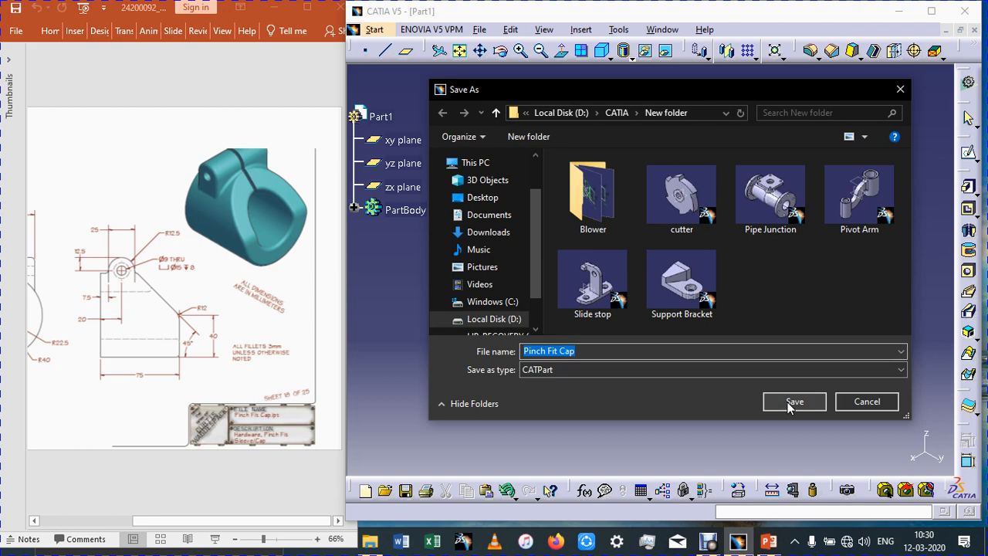
pyautogui.click(789, 403)
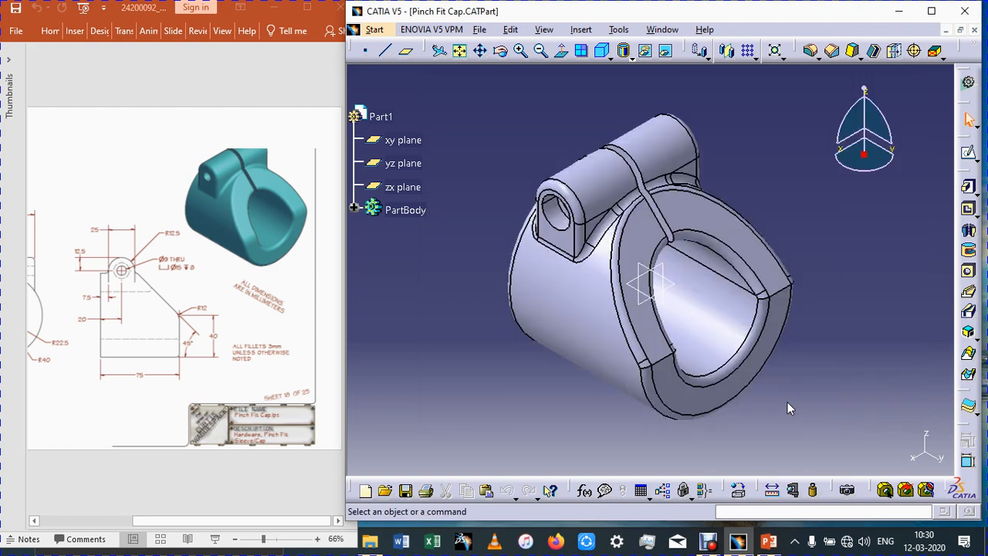
pyautogui.click(705, 543)
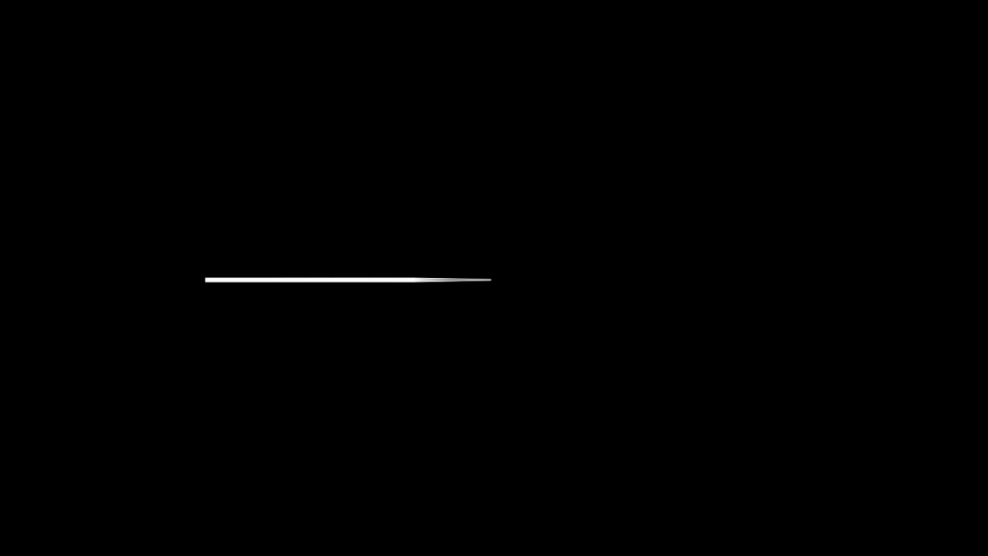